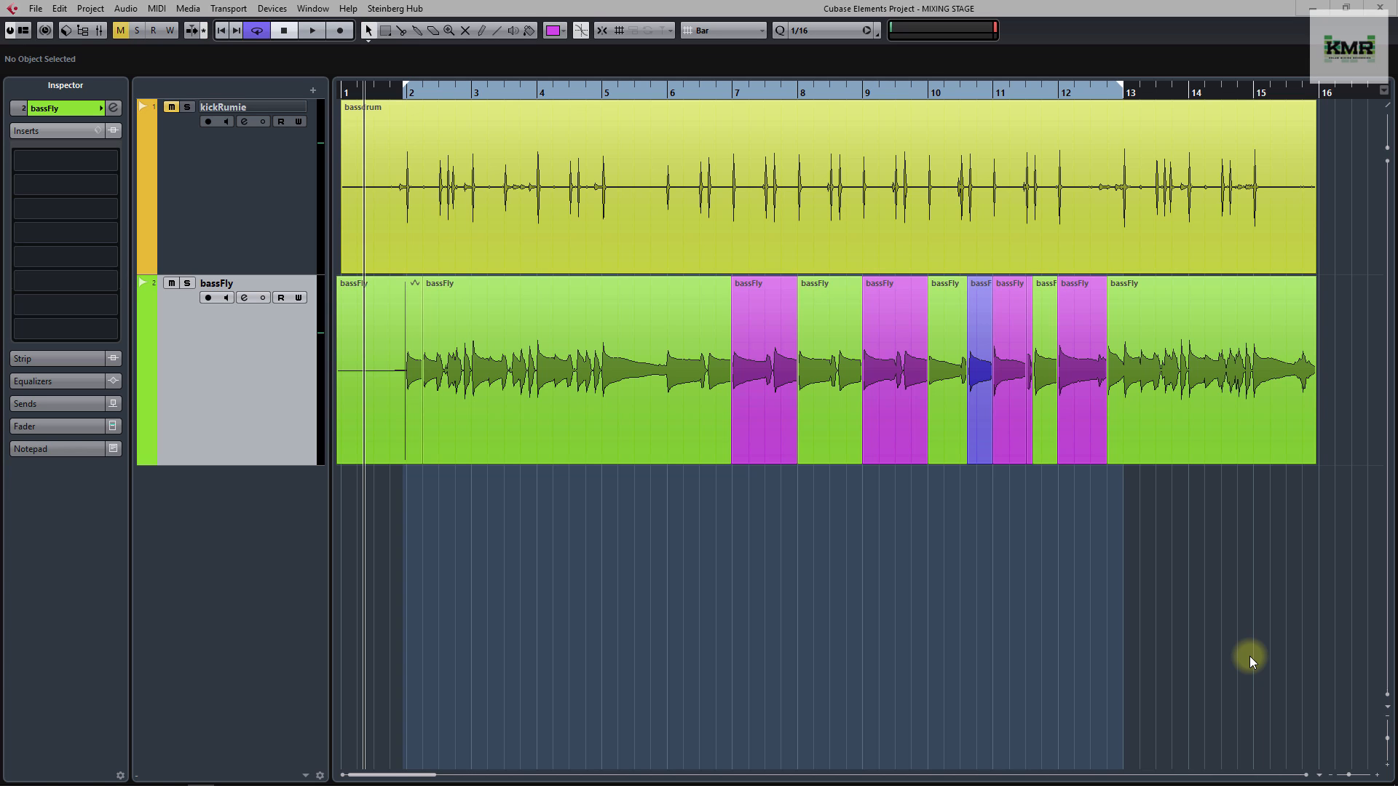
Place the playback position at the start of bar 2 and view the channels' faders in the mixer
{"action": "left_click", "coordinate": [403, 90]}
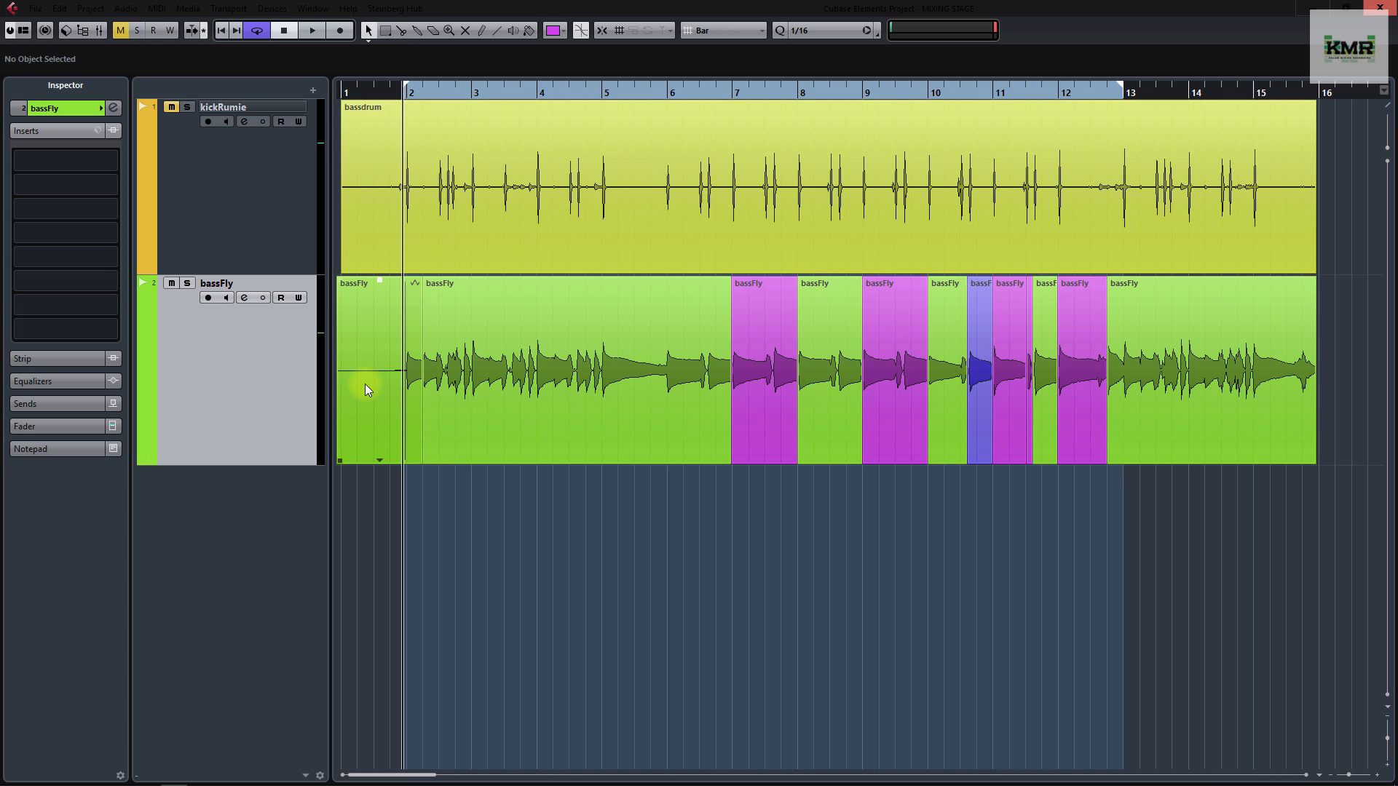
{"action": "key", "text": "F3"}
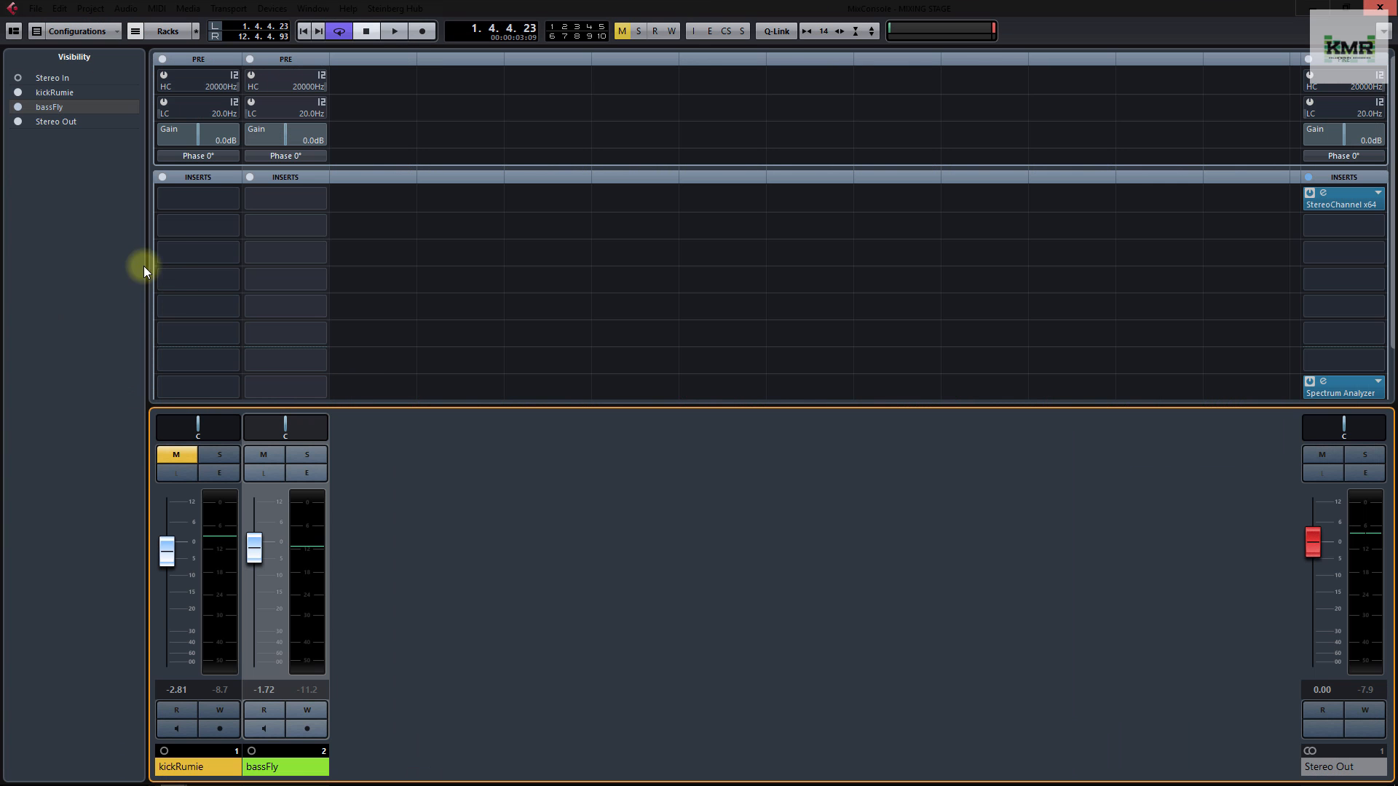
{"action": "key", "text": "F3"}
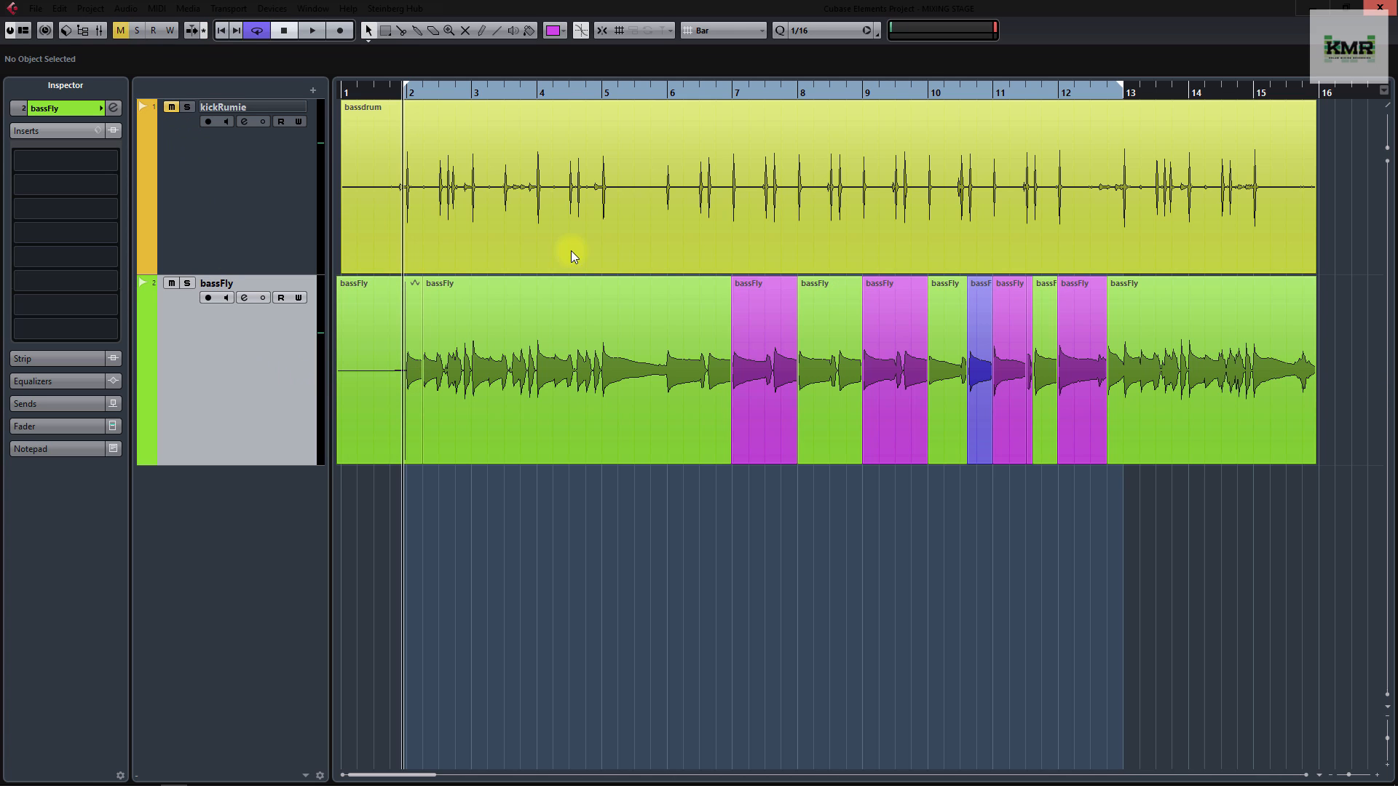
Load the MonoChannel VU meter into the bassFly track's first insert slot and collapse the plug-in to its meter view
{"action": "left_click", "coordinate": [112, 160]}
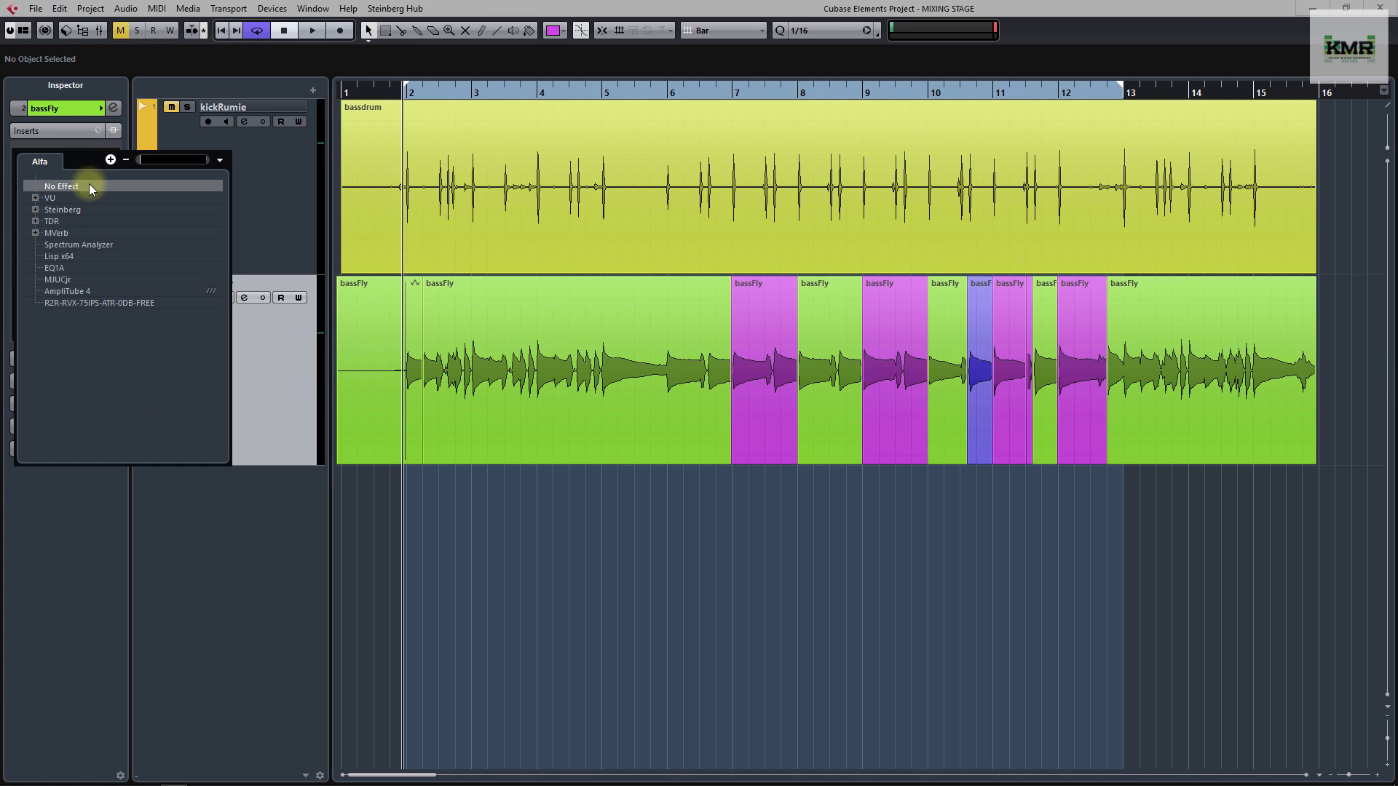
{"action": "left_click", "coordinate": [40, 203]}
{"action": "left_click", "coordinate": [128, 211]}
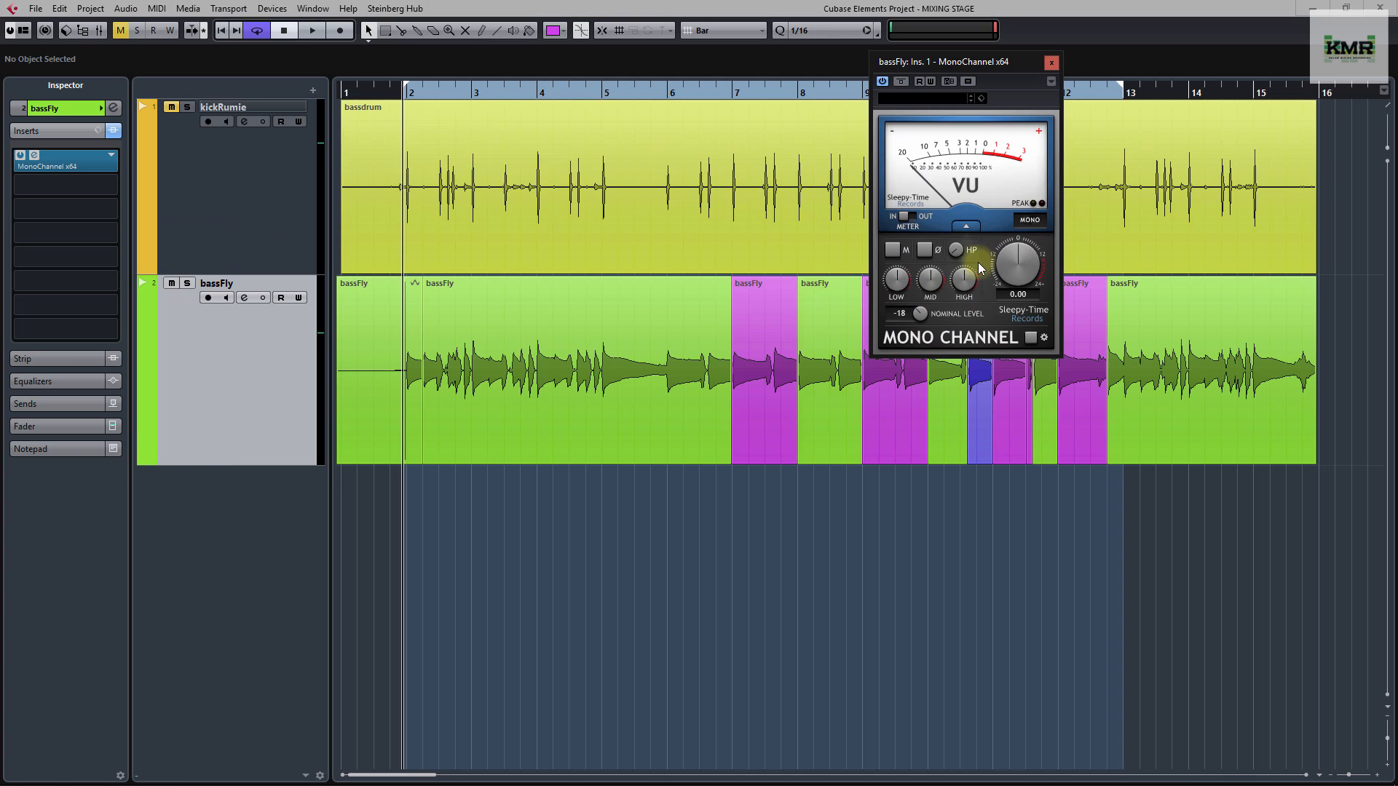
{"action": "left_click", "coordinate": [965, 226]}
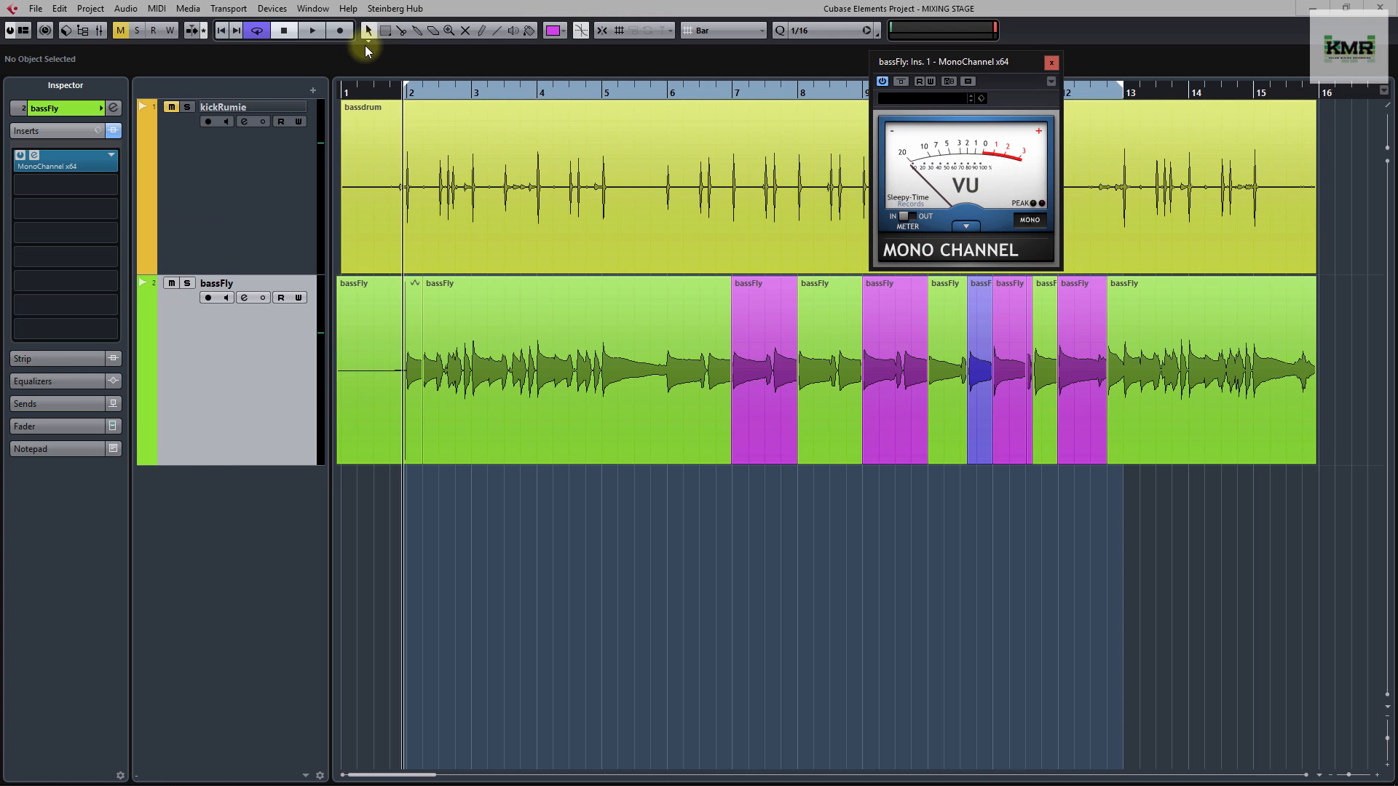
Play the bass track from bar 2 to read its level on the VU meter, and stop playback
{"action": "left_click", "coordinate": [258, 30]}
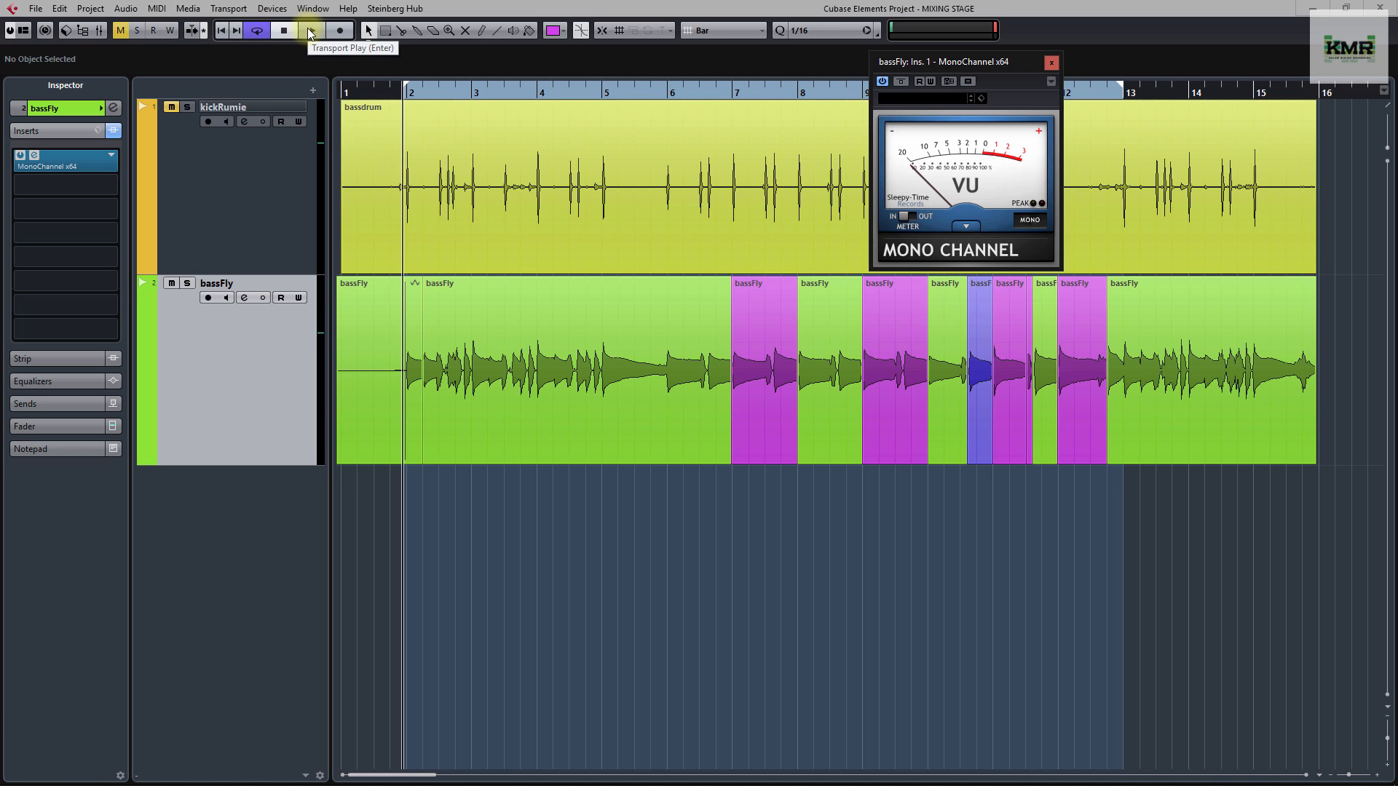
{"action": "left_click", "coordinate": [311, 30]}
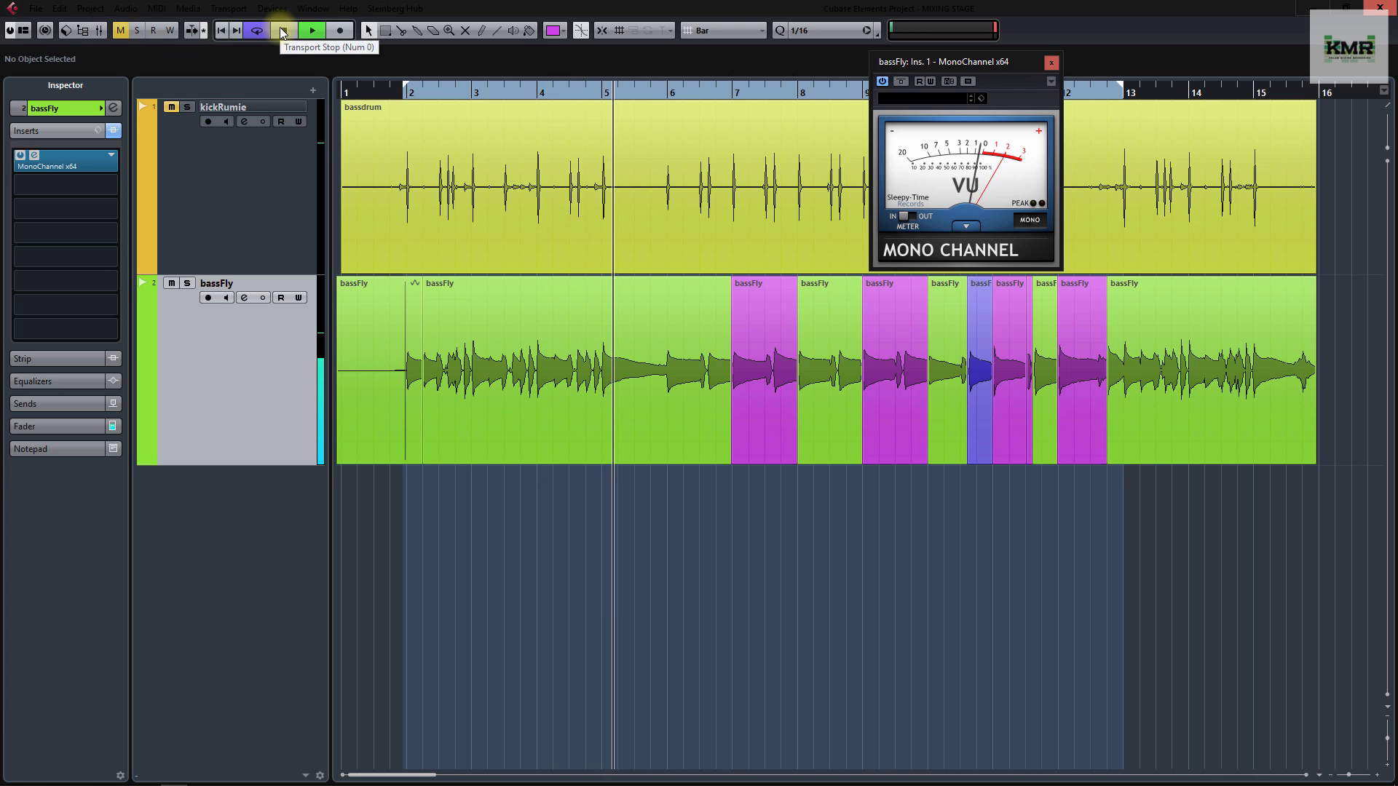
{"action": "left_click", "coordinate": [283, 30]}
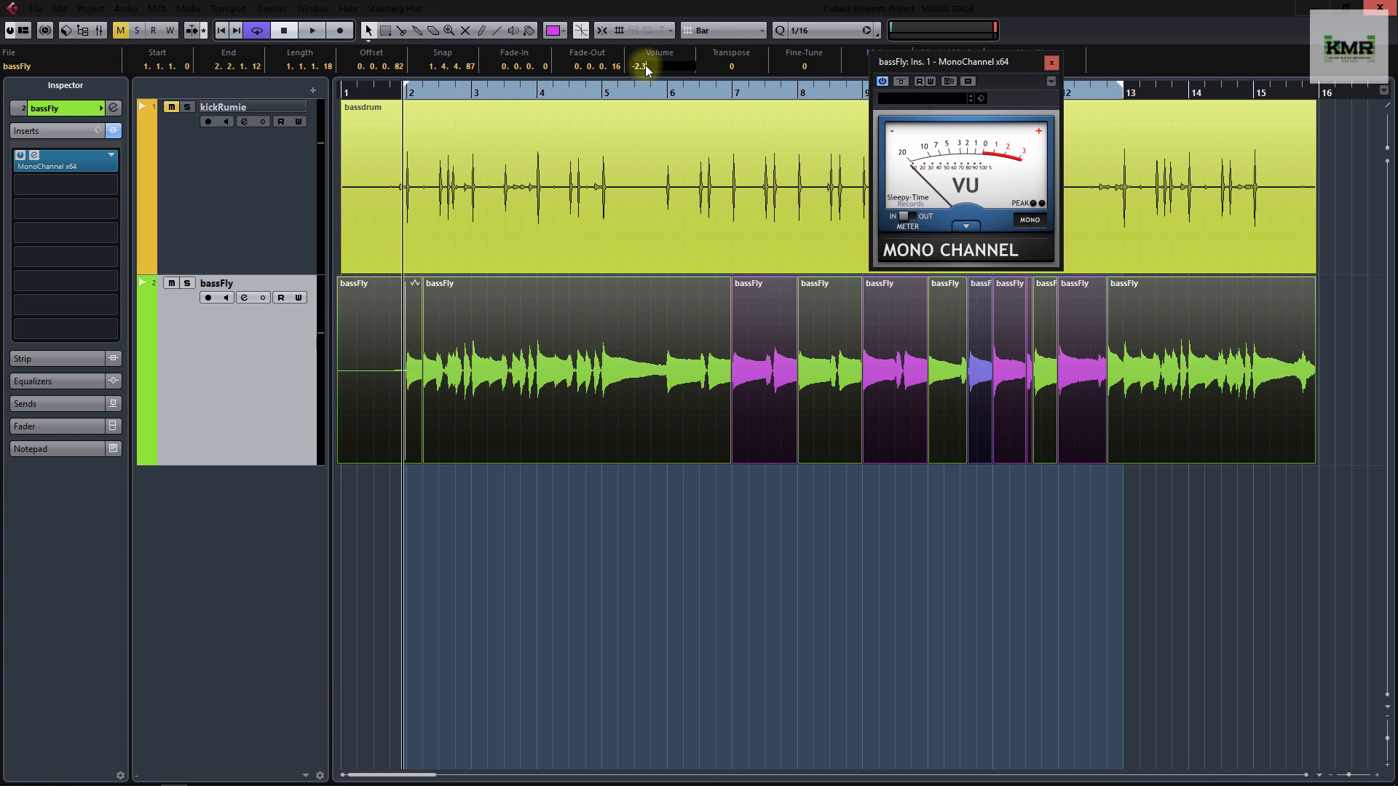
With all bassFly events selected, set the volume to -2.3 dB and play the track to check its level
{"action": "key", "text": "Return"}
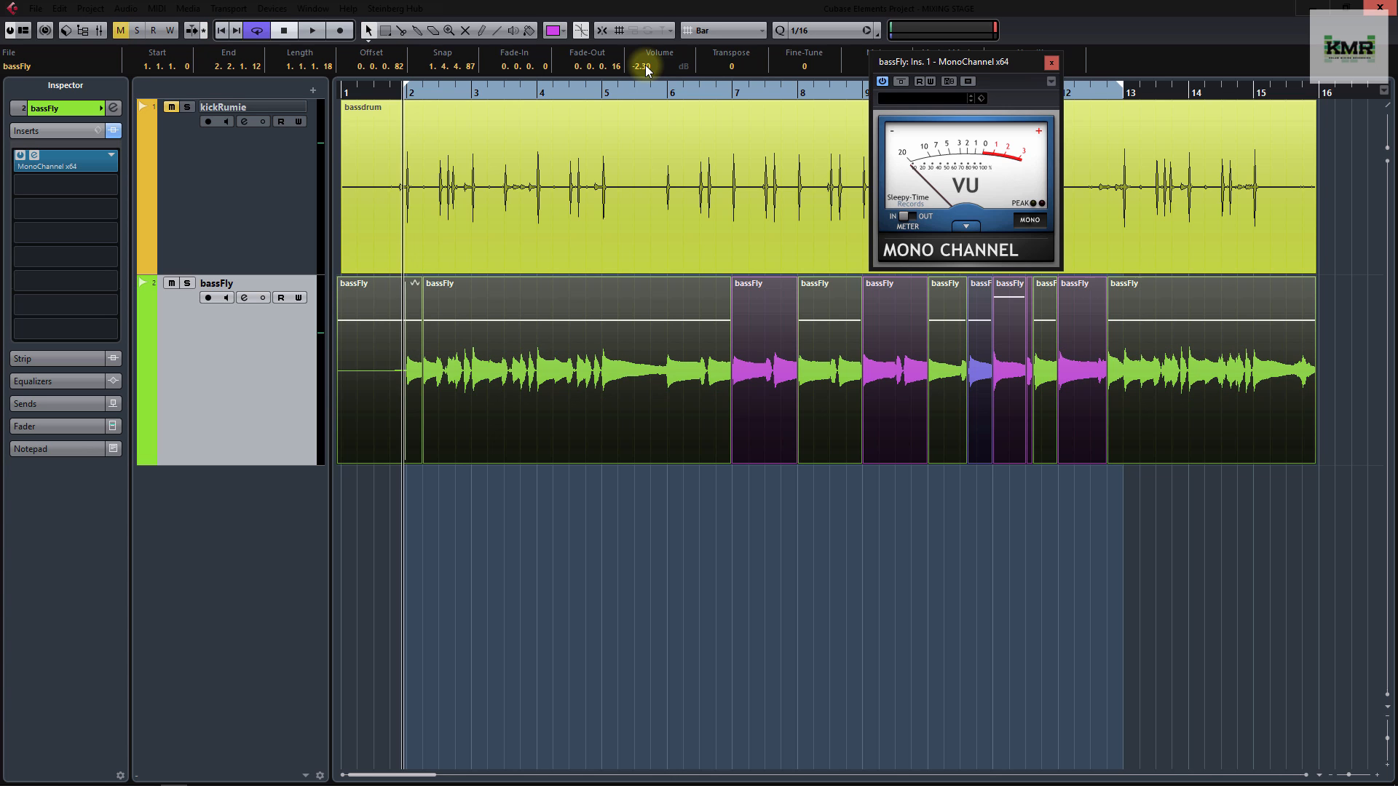
{"action": "key", "text": "space"}
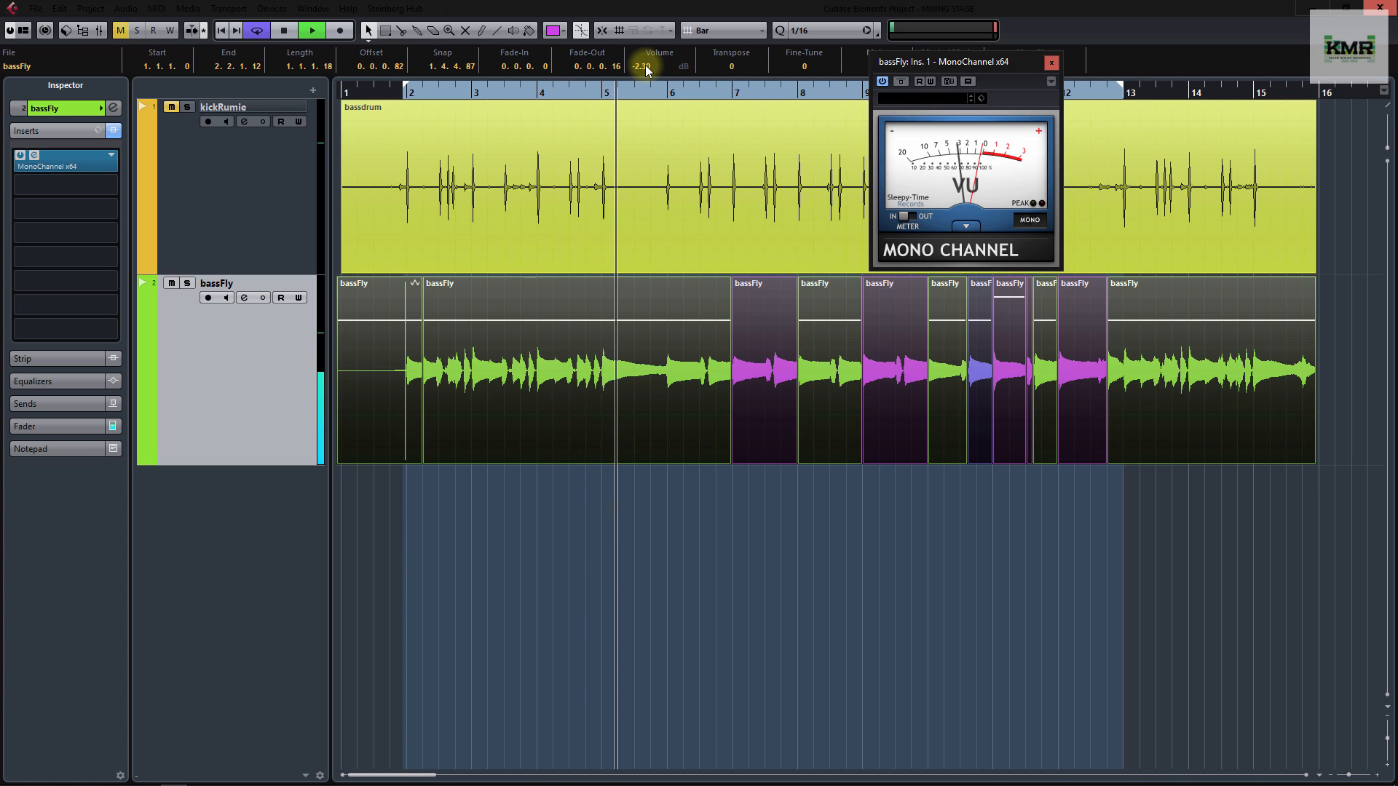
{"action": "key", "text": "space"}
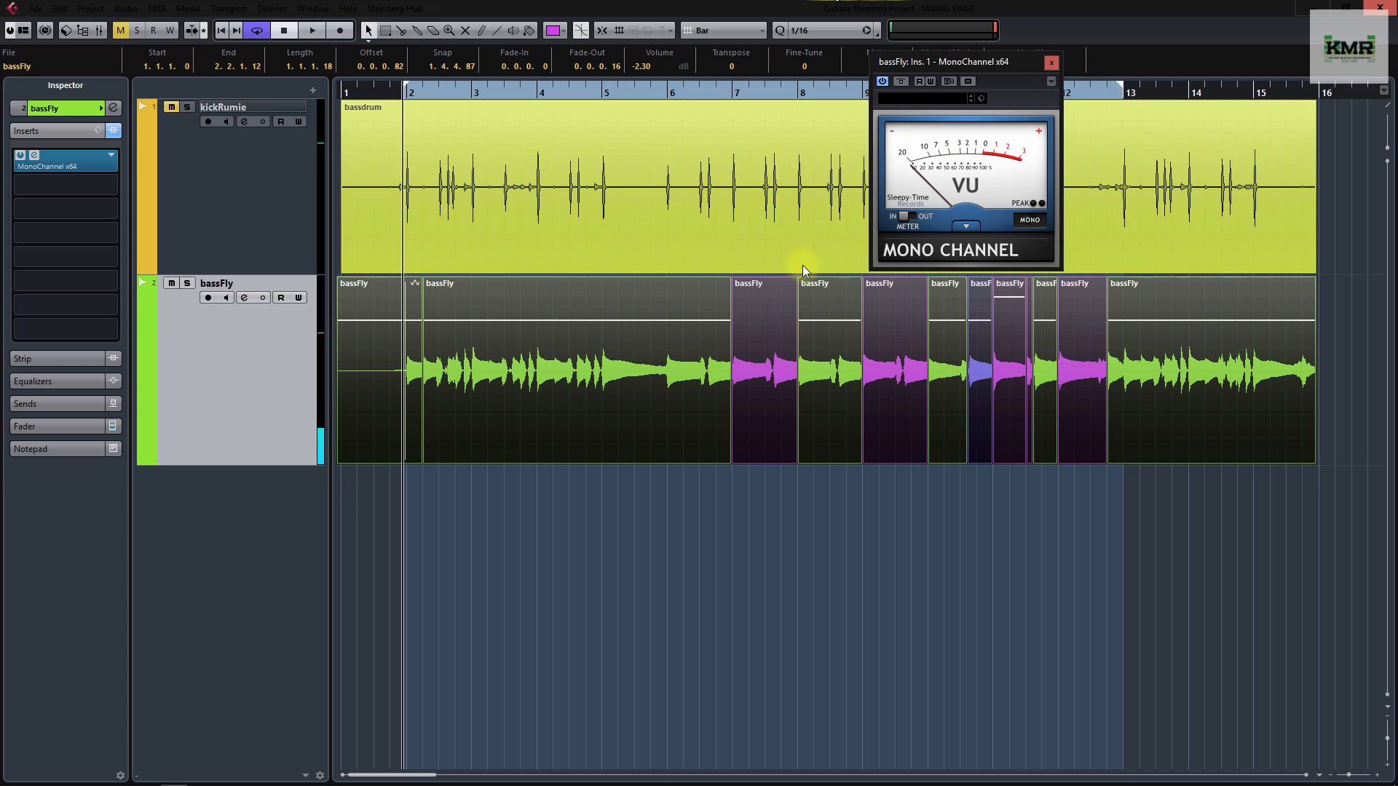
Check the volumes of the purple bassFly events at bars 11 and 7 and the blue event before bar 11
{"action": "left_click", "coordinate": [719, 502]}
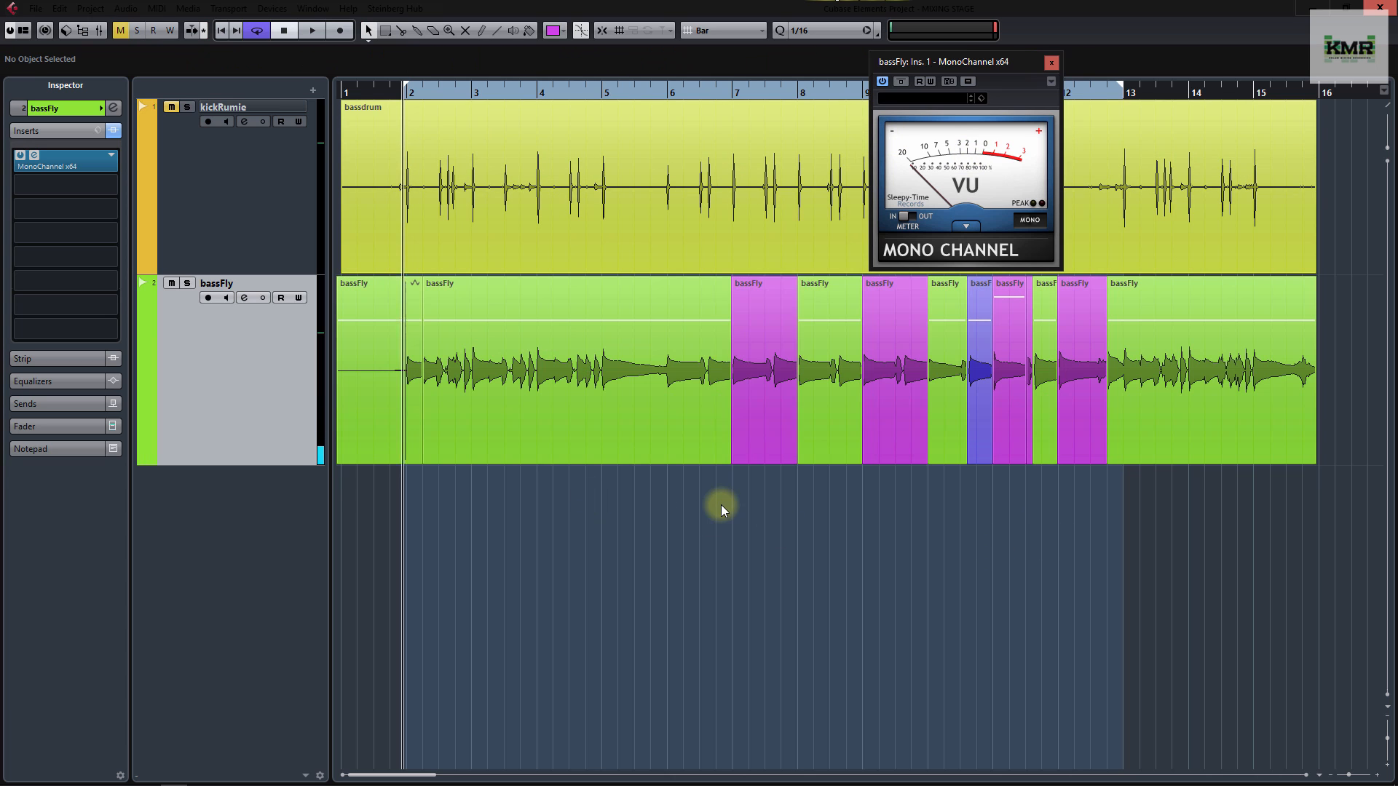
{"action": "left_click", "coordinate": [1010, 304]}
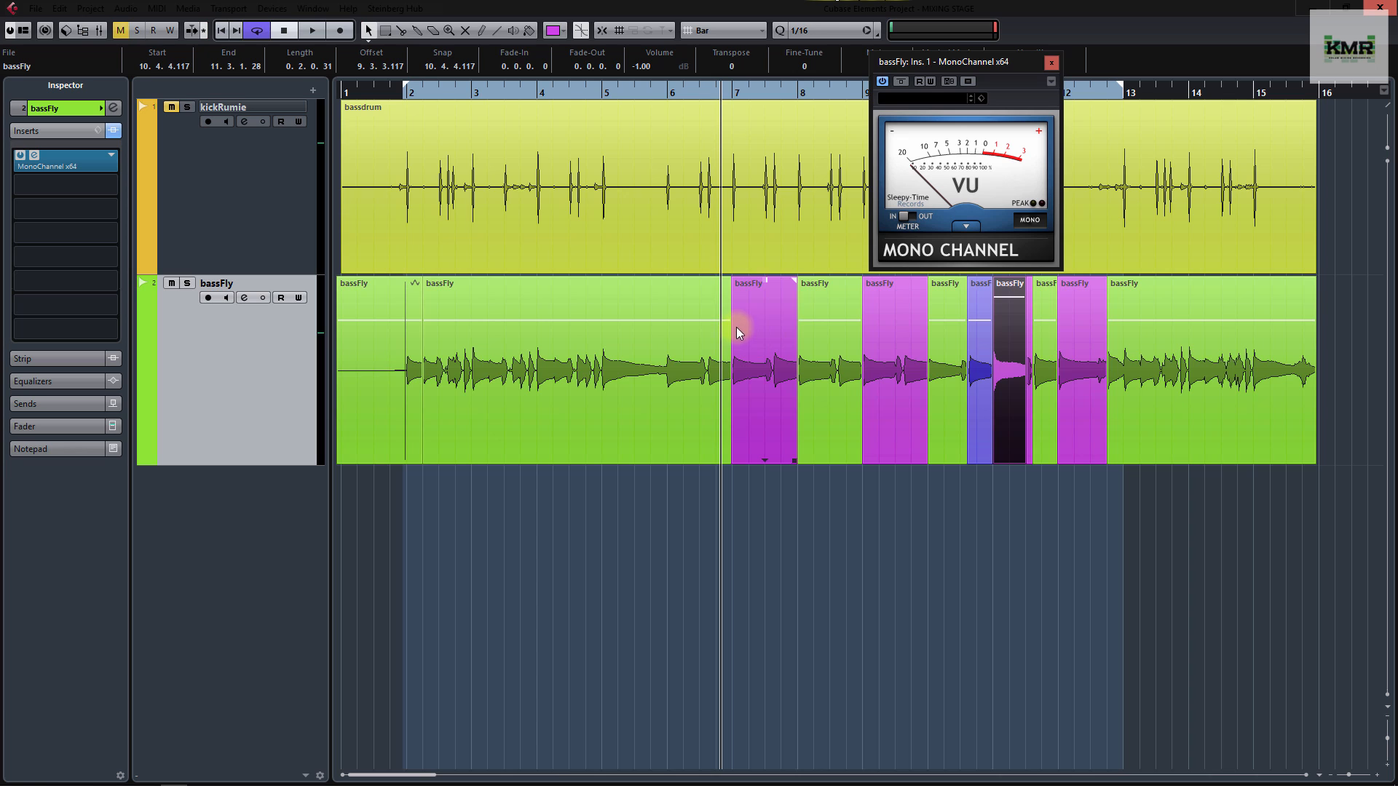
{"action": "left_click", "coordinate": [688, 89]}
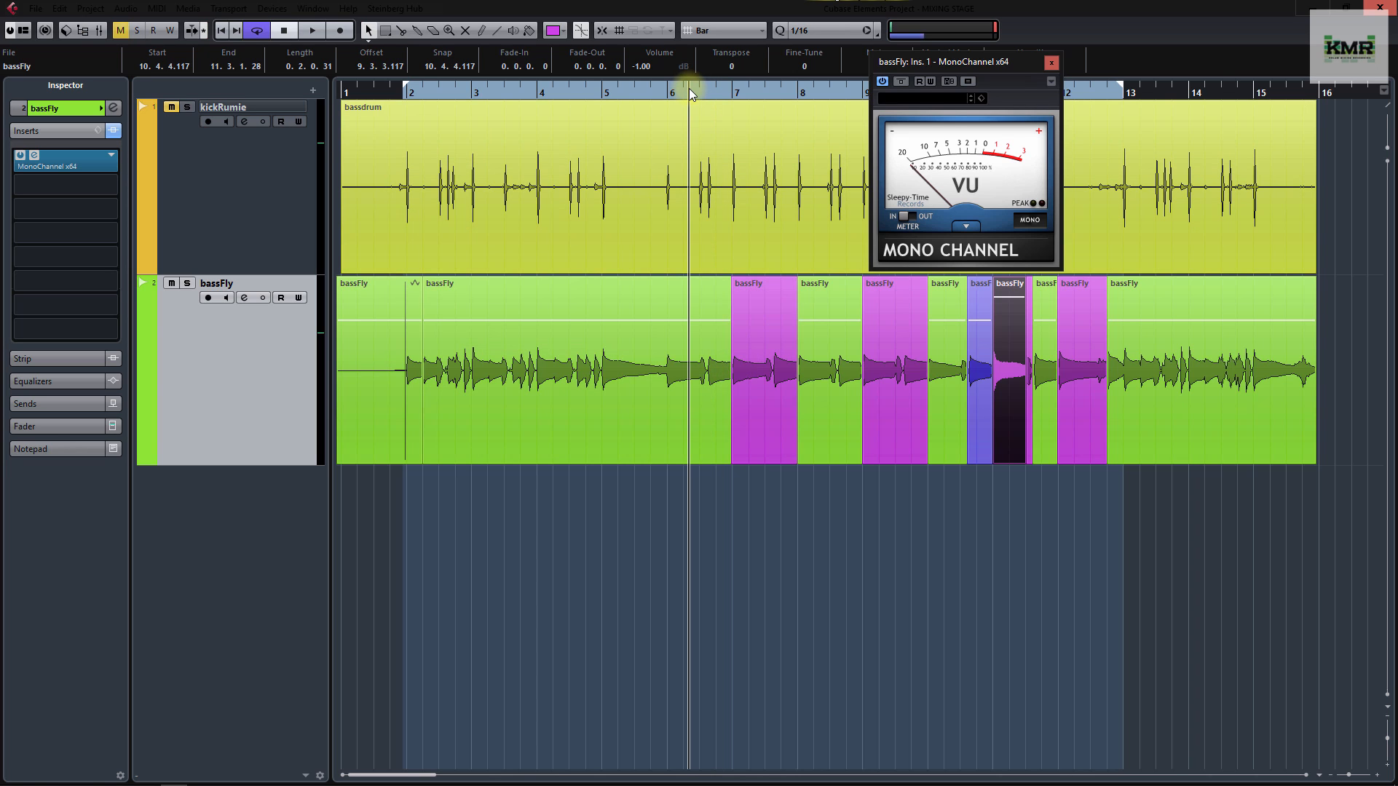
{"action": "left_click", "coordinate": [694, 92]}
{"action": "left_click", "coordinate": [701, 91]}
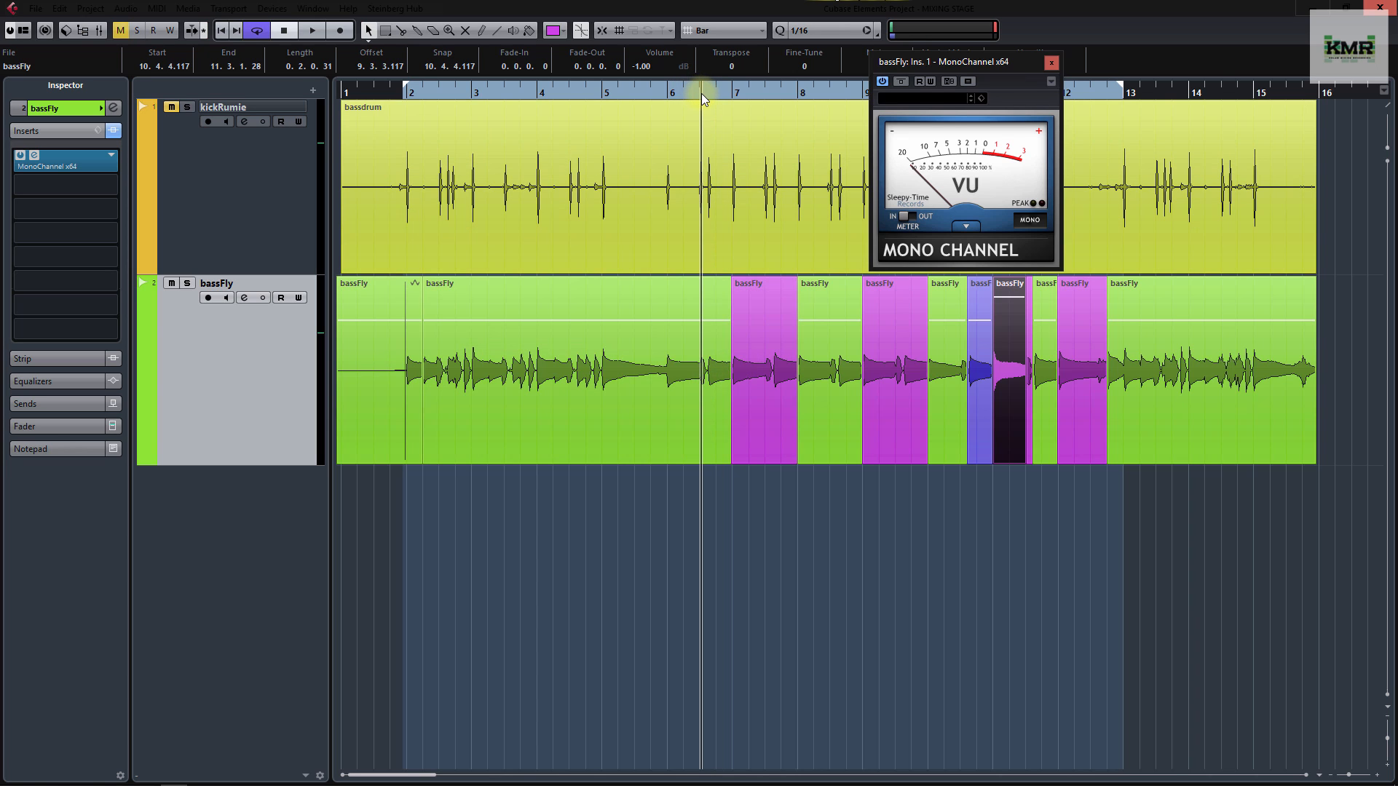
{"action": "left_click", "coordinate": [762, 359]}
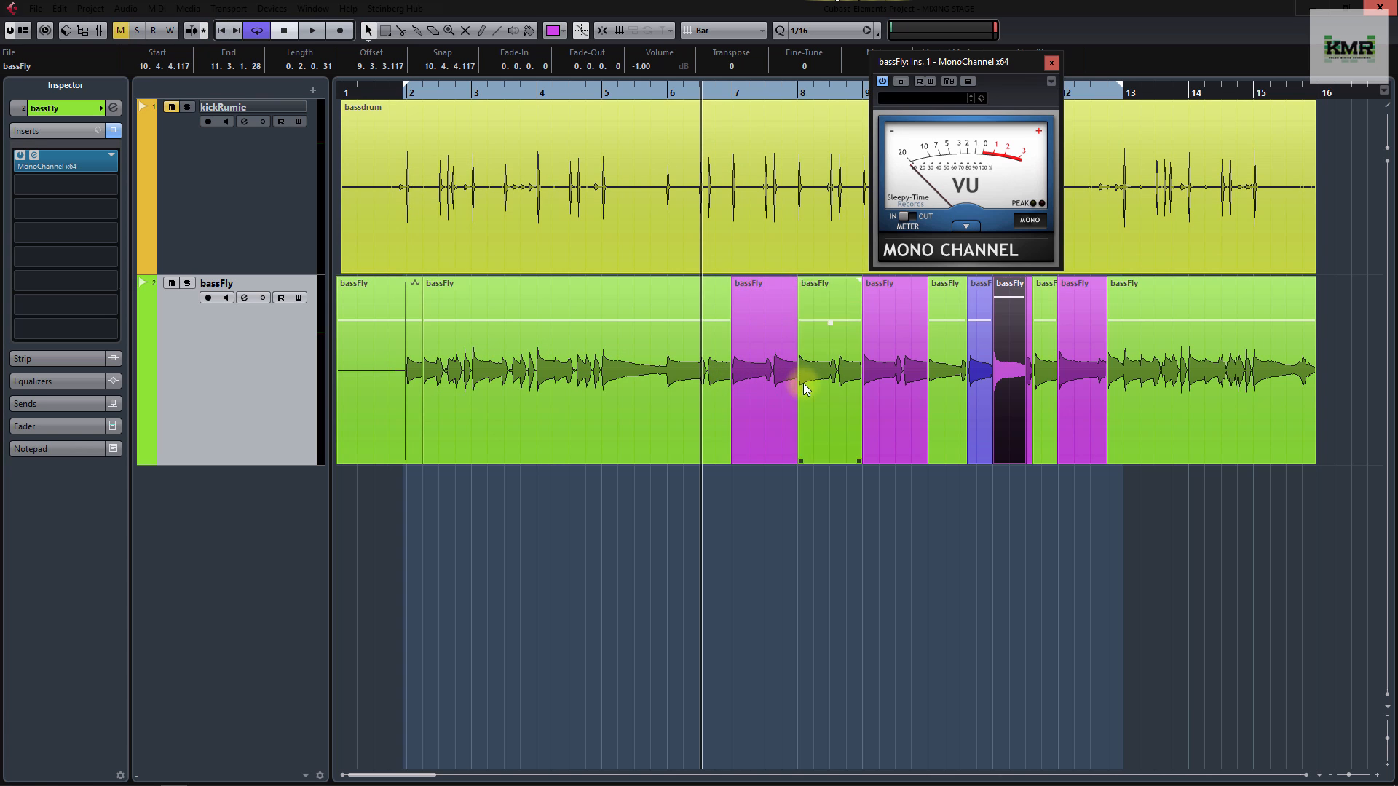
{"action": "left_click", "coordinate": [759, 358]}
{"action": "left_click", "coordinate": [749, 372]}
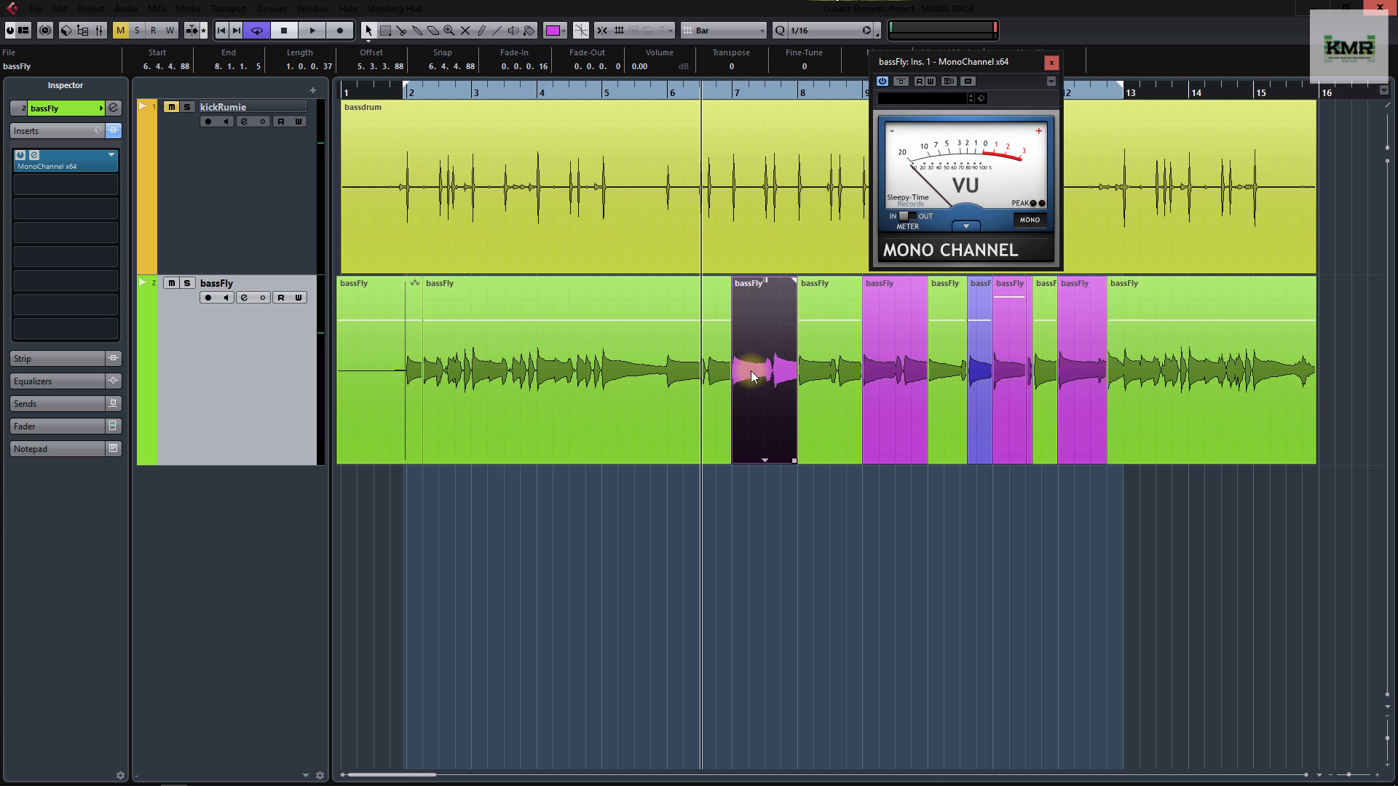
{"action": "left_click", "coordinate": [988, 351]}
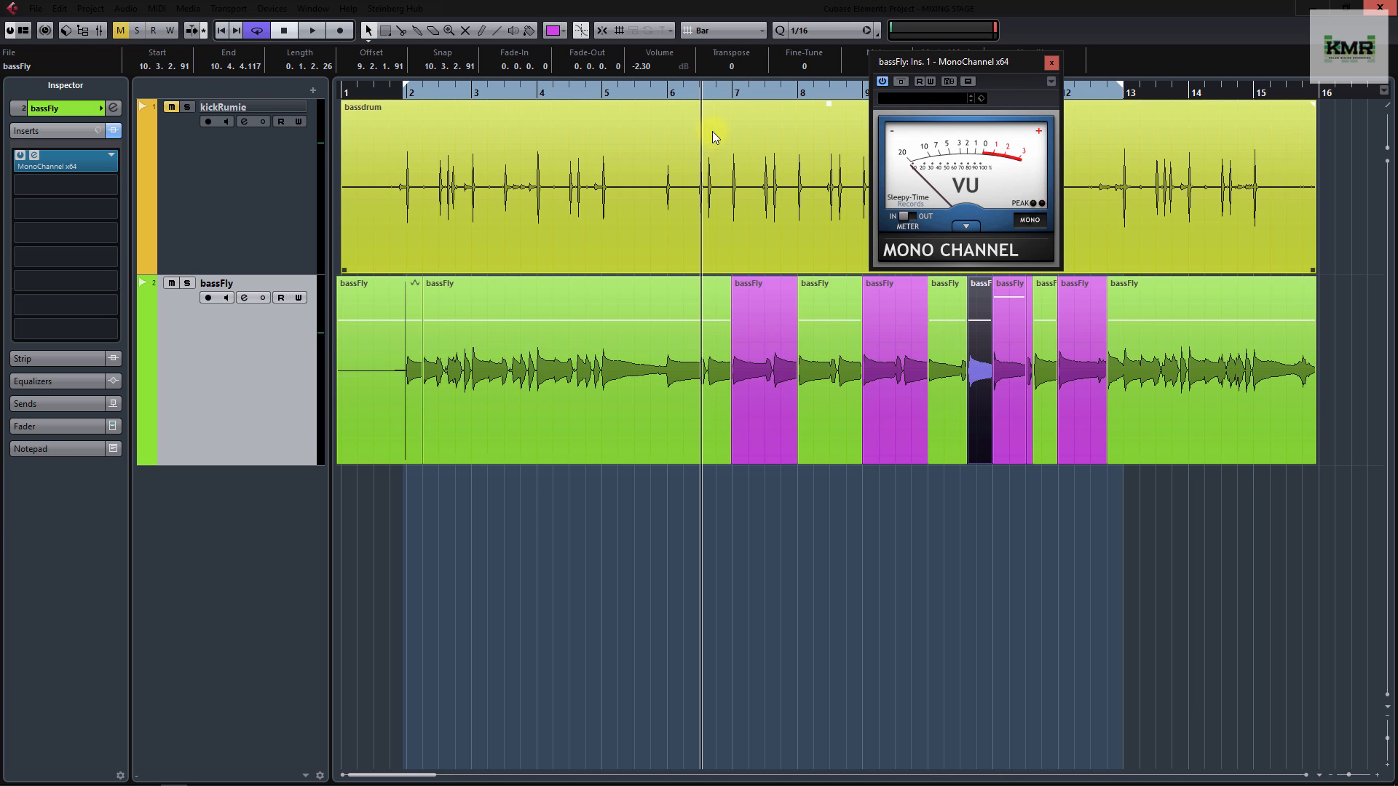
Reset the volume of the purple bassFly event at bar 11 to 0 dB and play the bass from bar 6
{"action": "key", "text": "Right"}
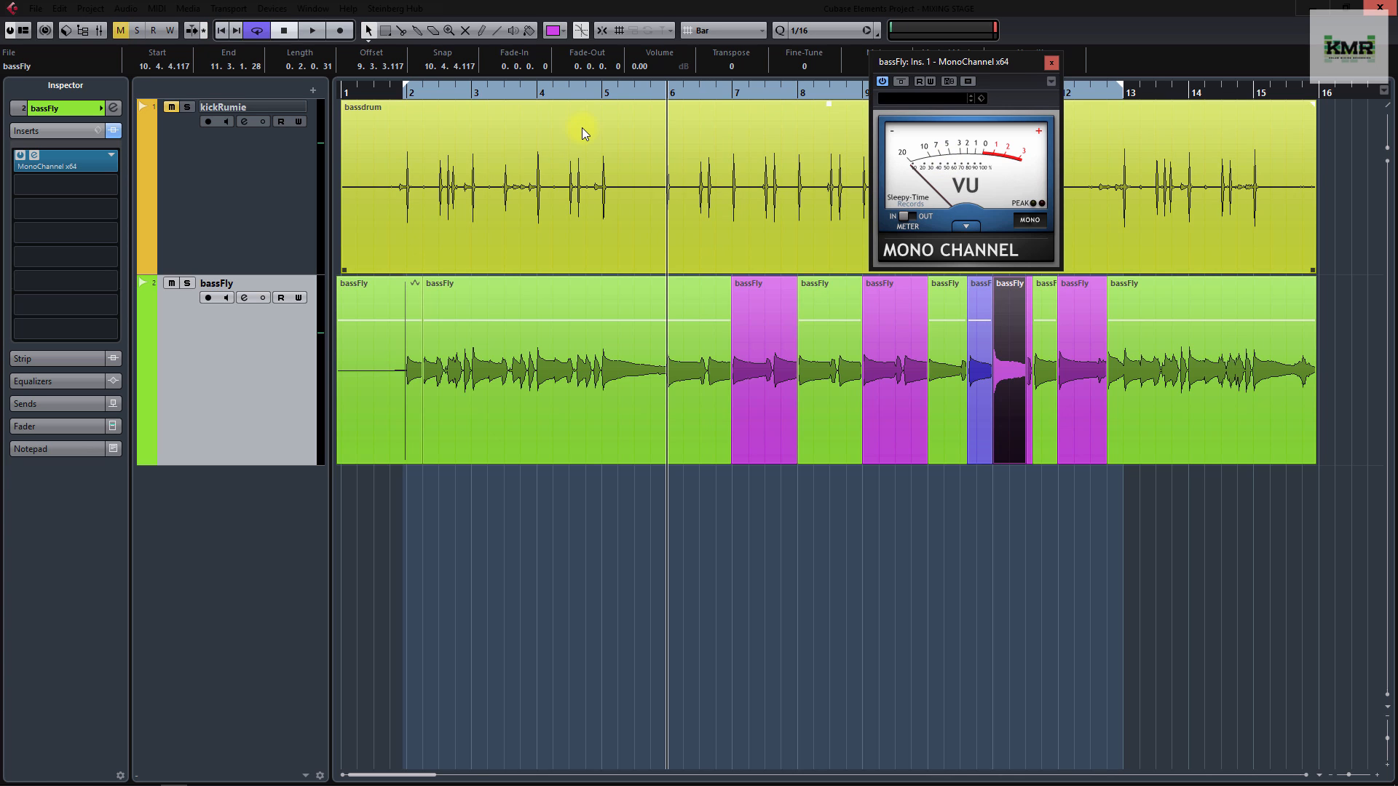
{"action": "key", "text": "space"}
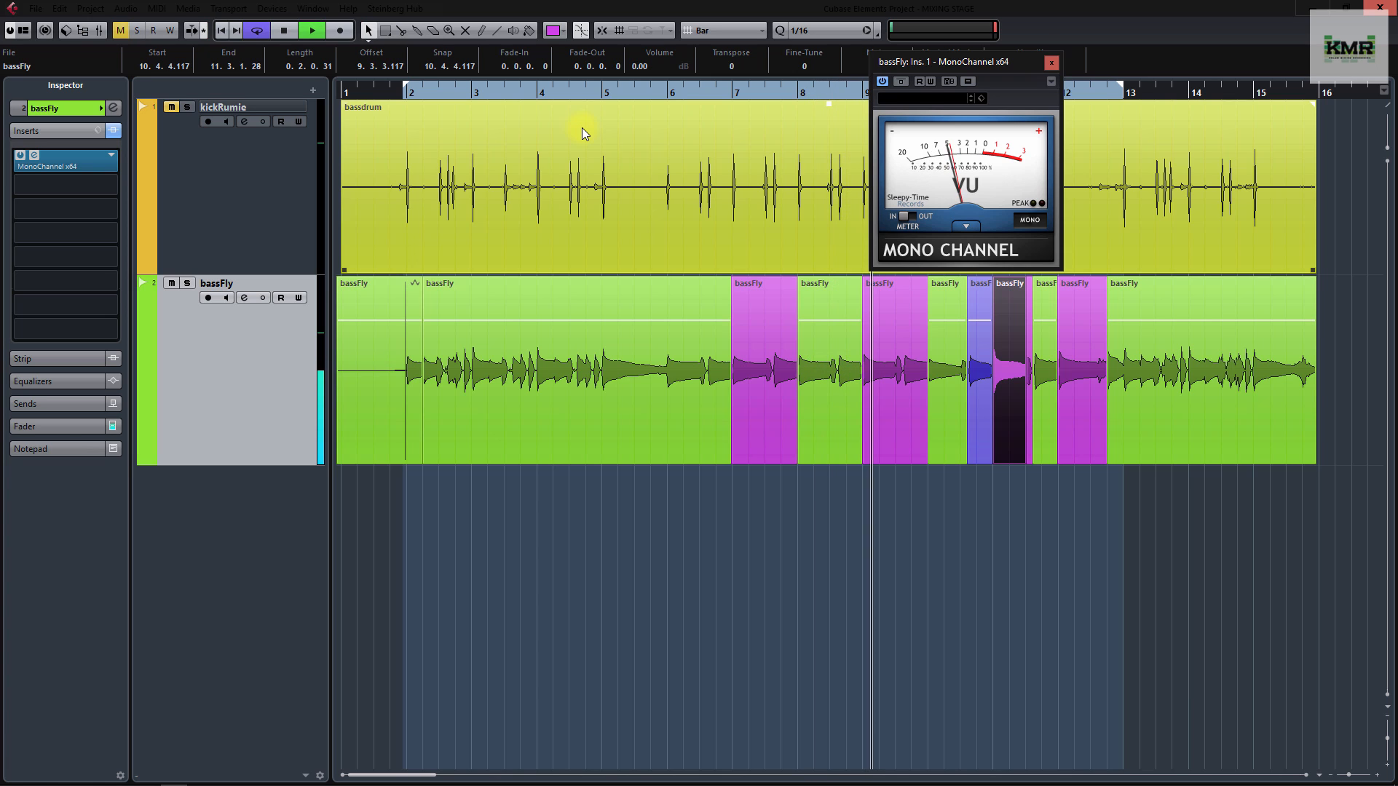
{"action": "key", "text": "space"}
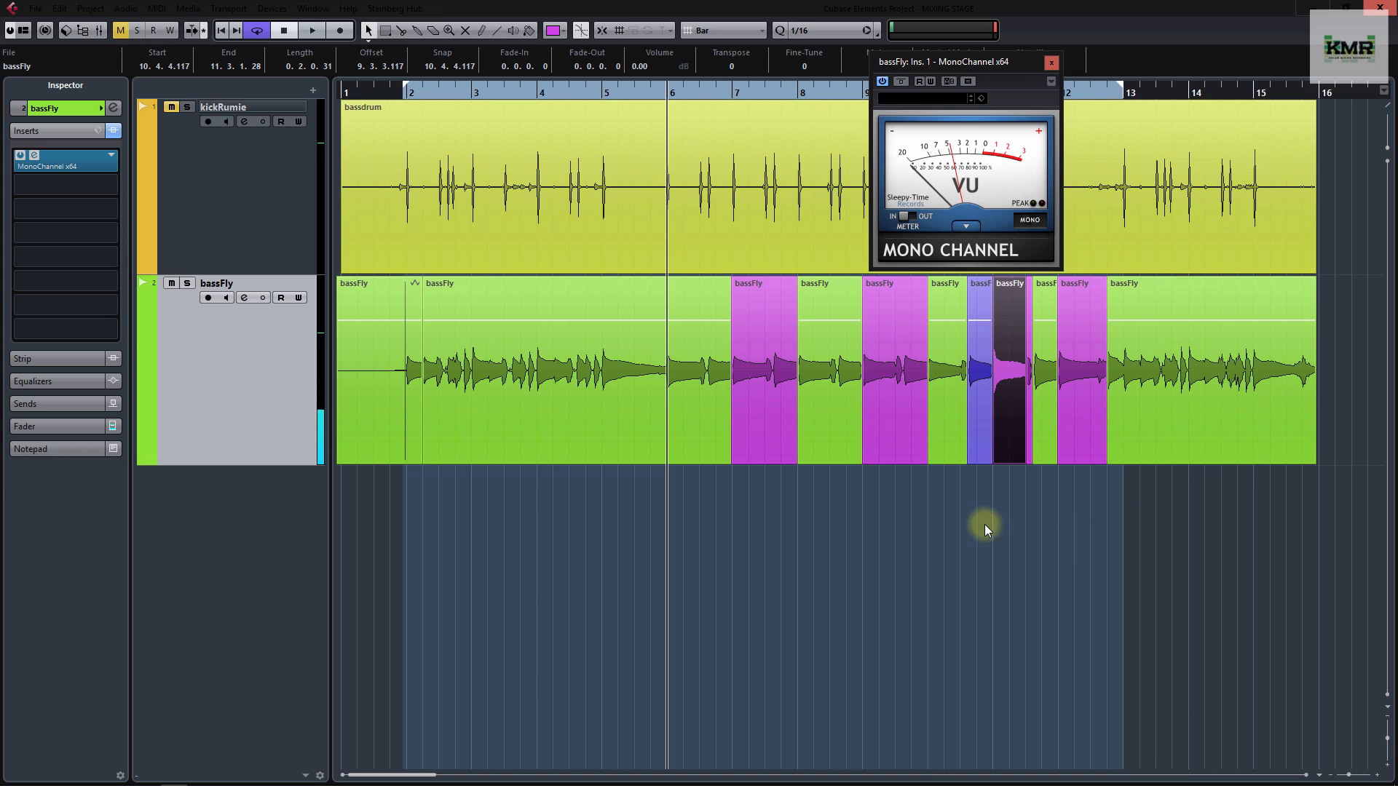
{"action": "left_click", "coordinate": [942, 495]}
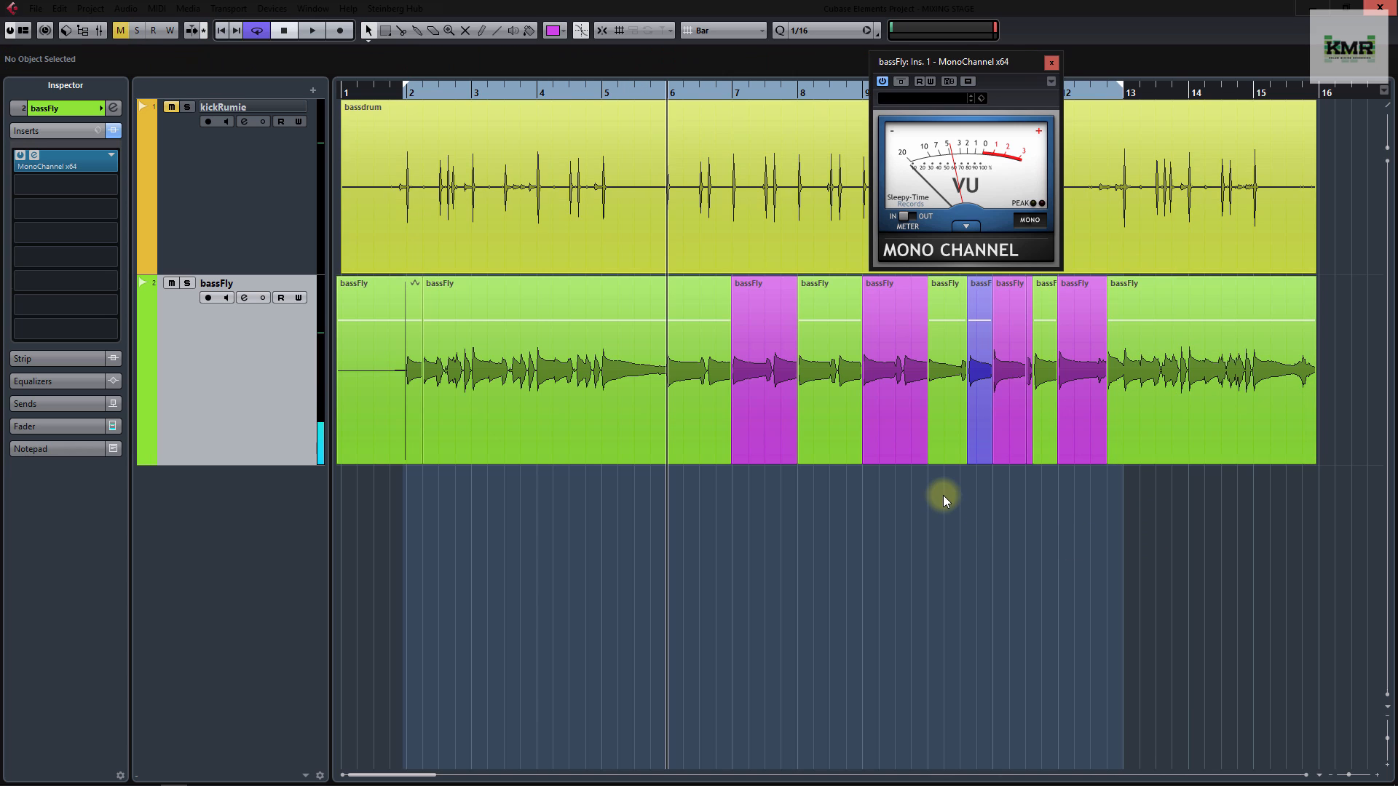
Set the volume of the blue bassFly event before bar 11 to -3.3 dB and play the bass from bar 10
{"action": "left_click", "coordinate": [984, 370]}
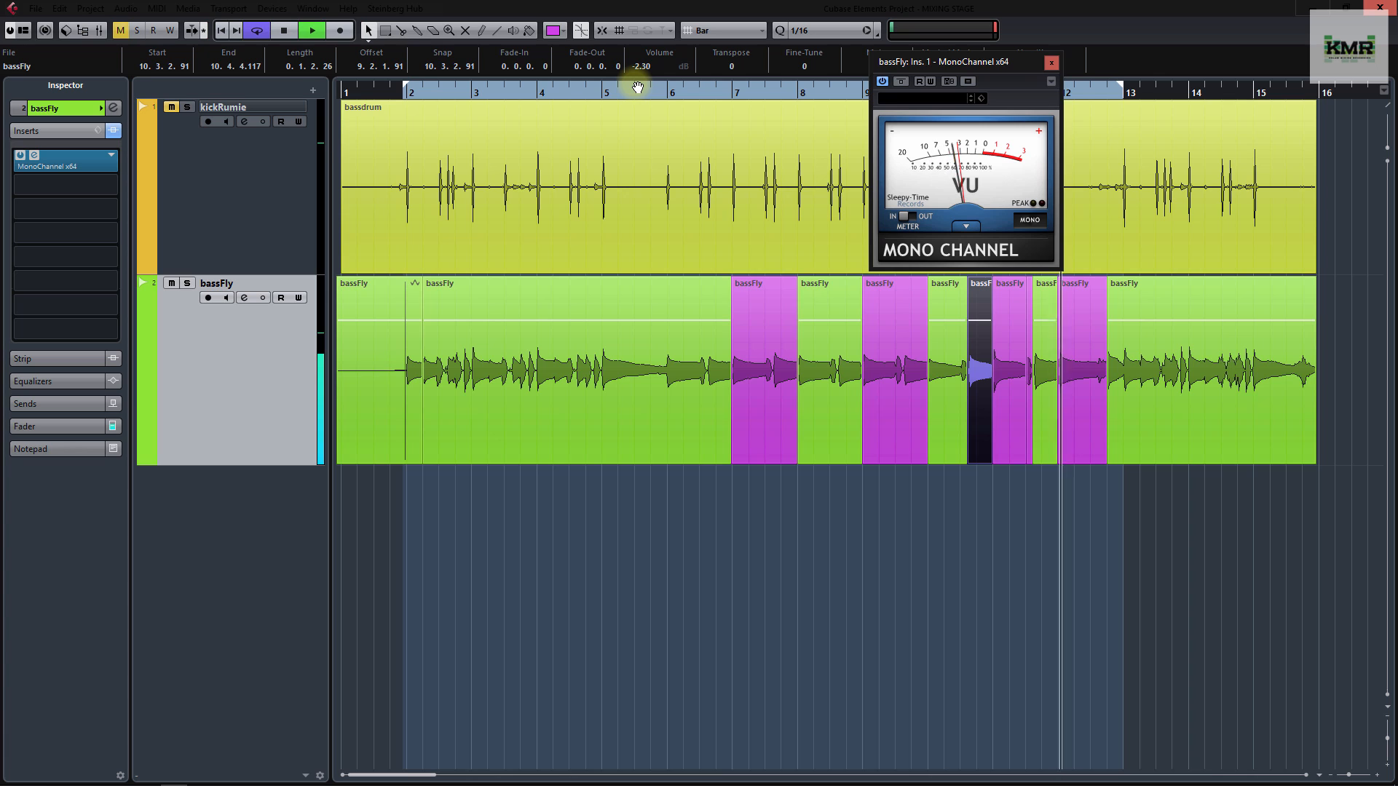
{"action": "key", "text": "space"}
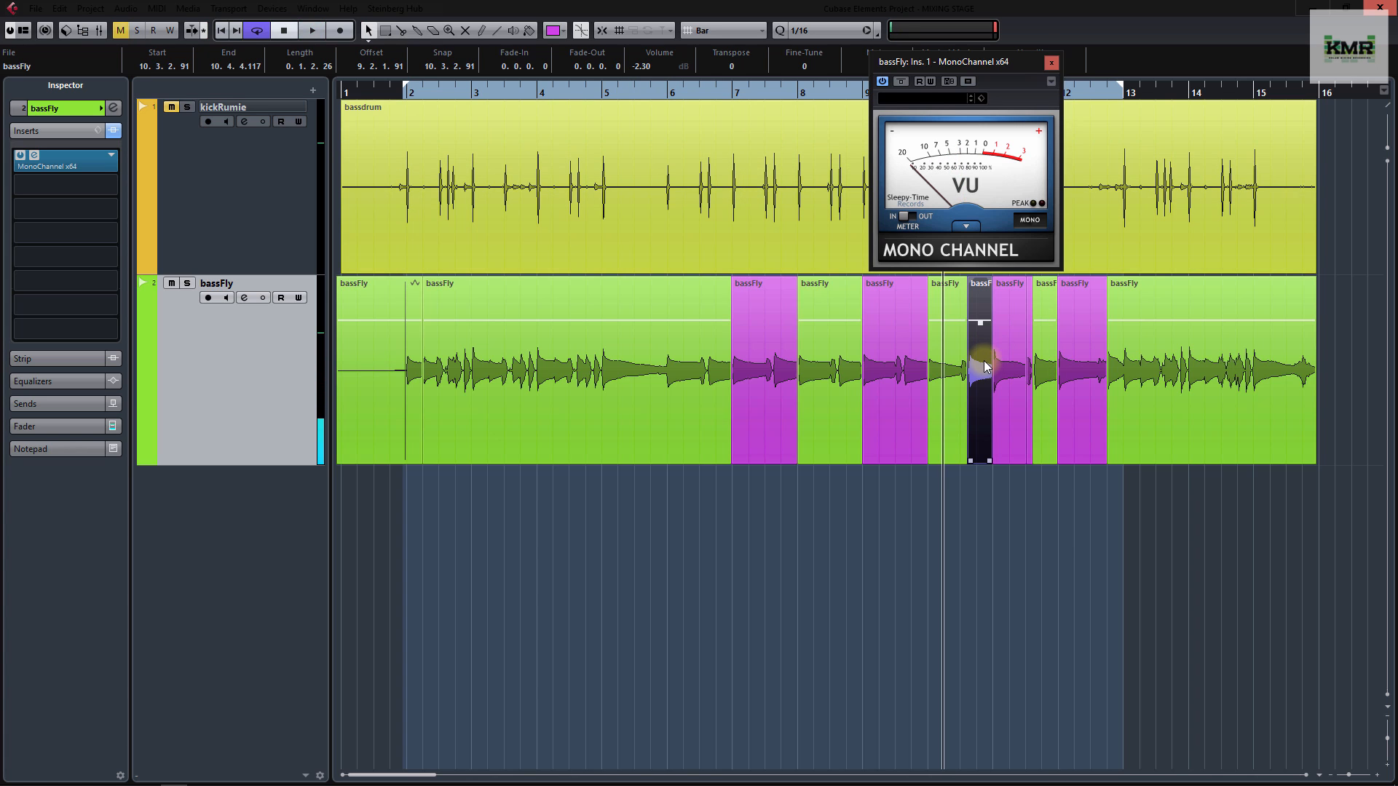
{"action": "left_click", "coordinate": [648, 65]}
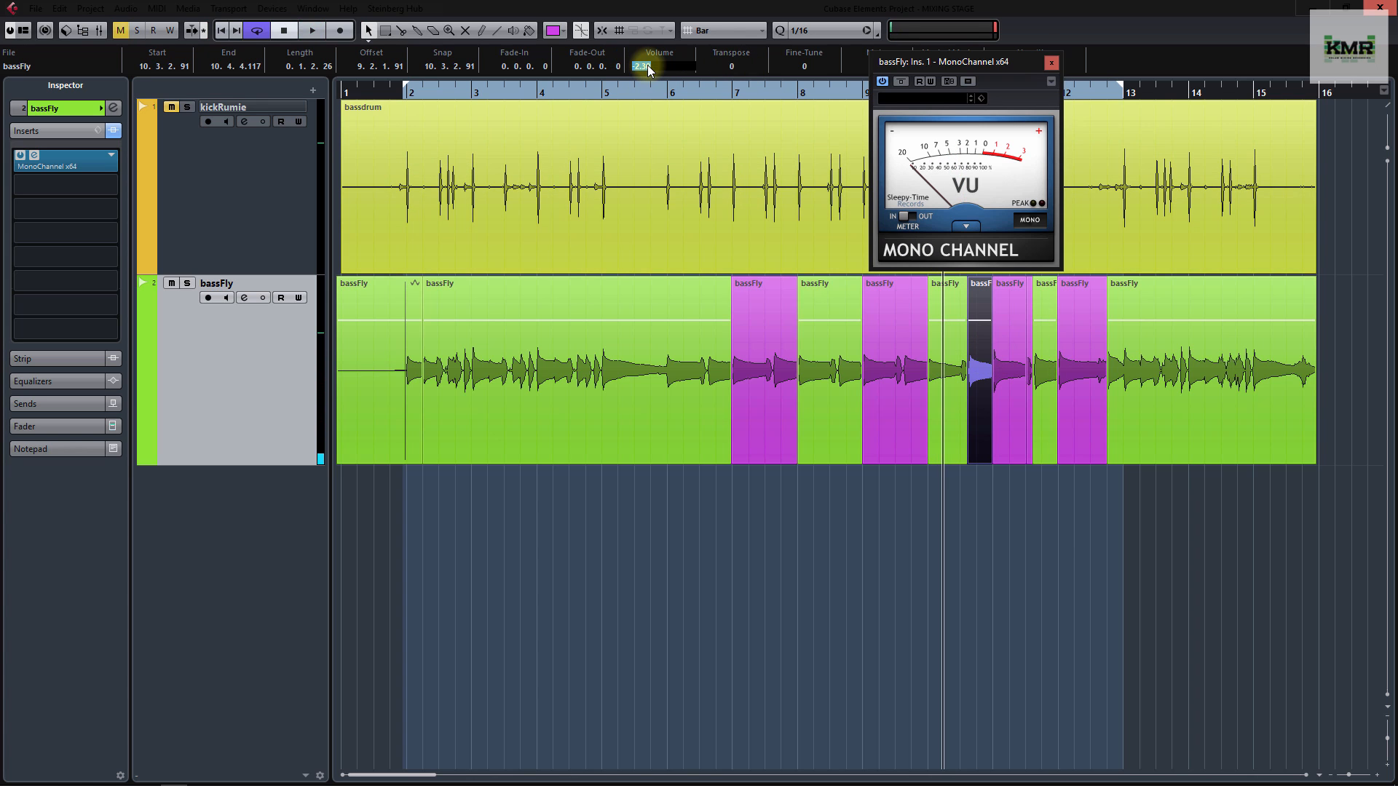
{"action": "type", "text": "-3.3"}
{"action": "key", "text": "Return"}
{"action": "key", "text": "space"}
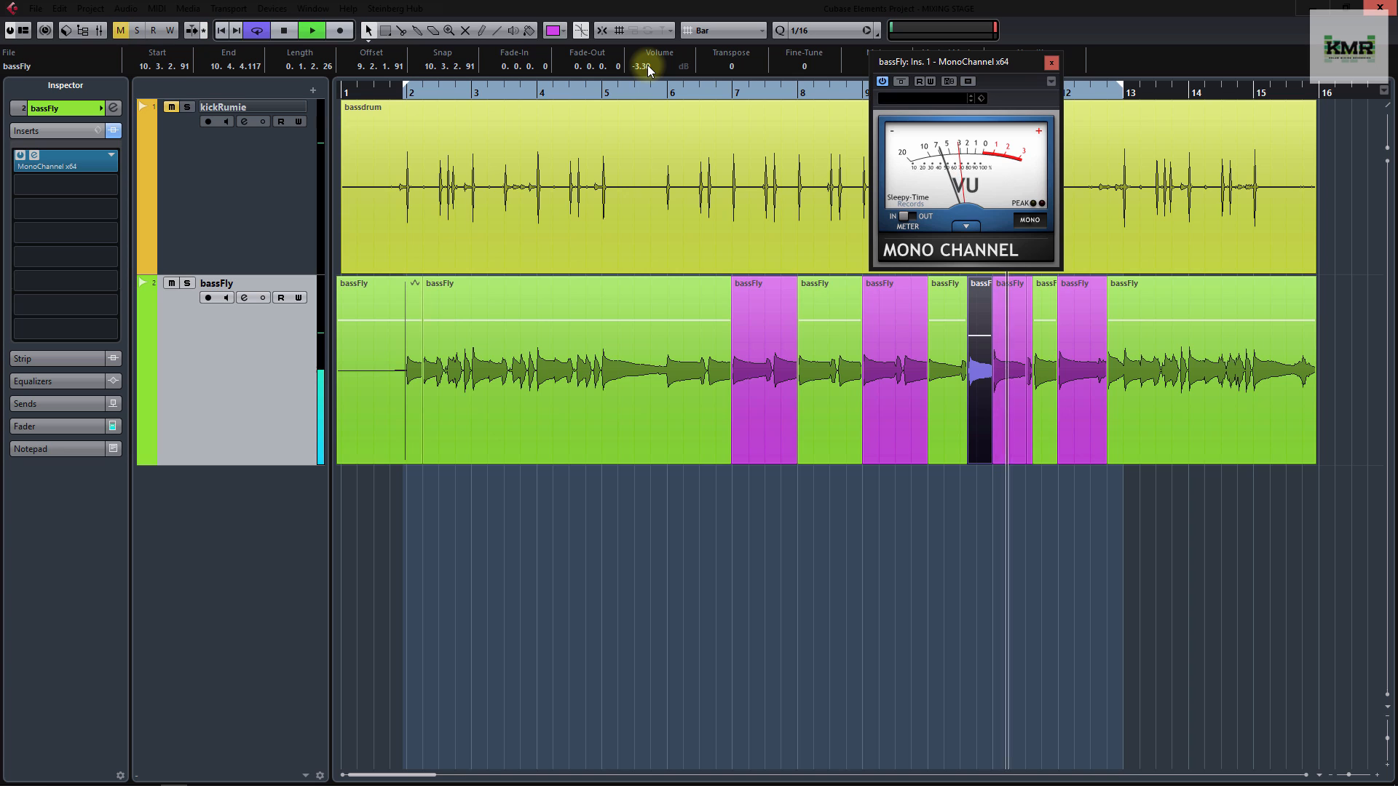
Stop playback and set the volume of the purple bassFly event at bar 11 to -1 dB
{"action": "left_click", "coordinate": [1011, 353]}
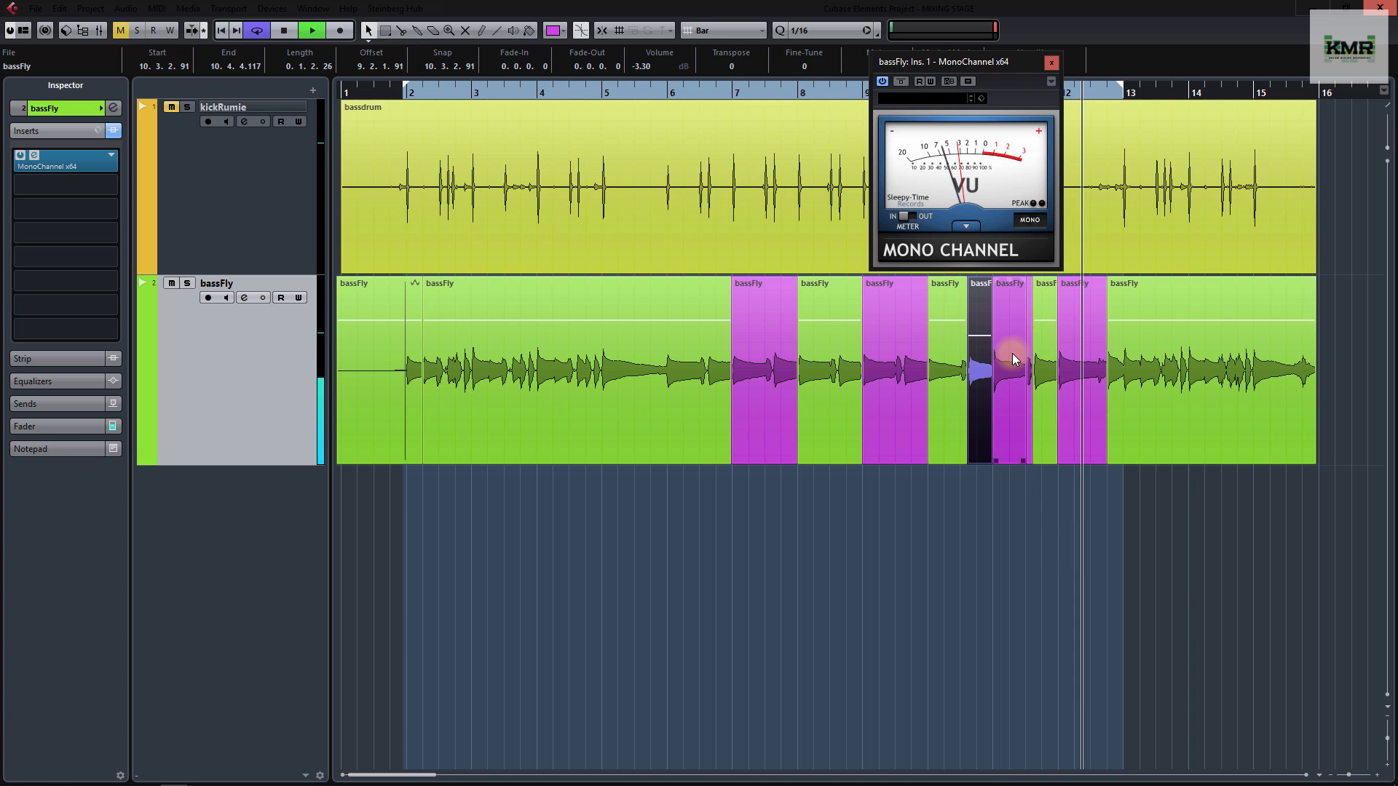
{"action": "key", "text": "space"}
{"action": "left_click", "coordinate": [1012, 352]}
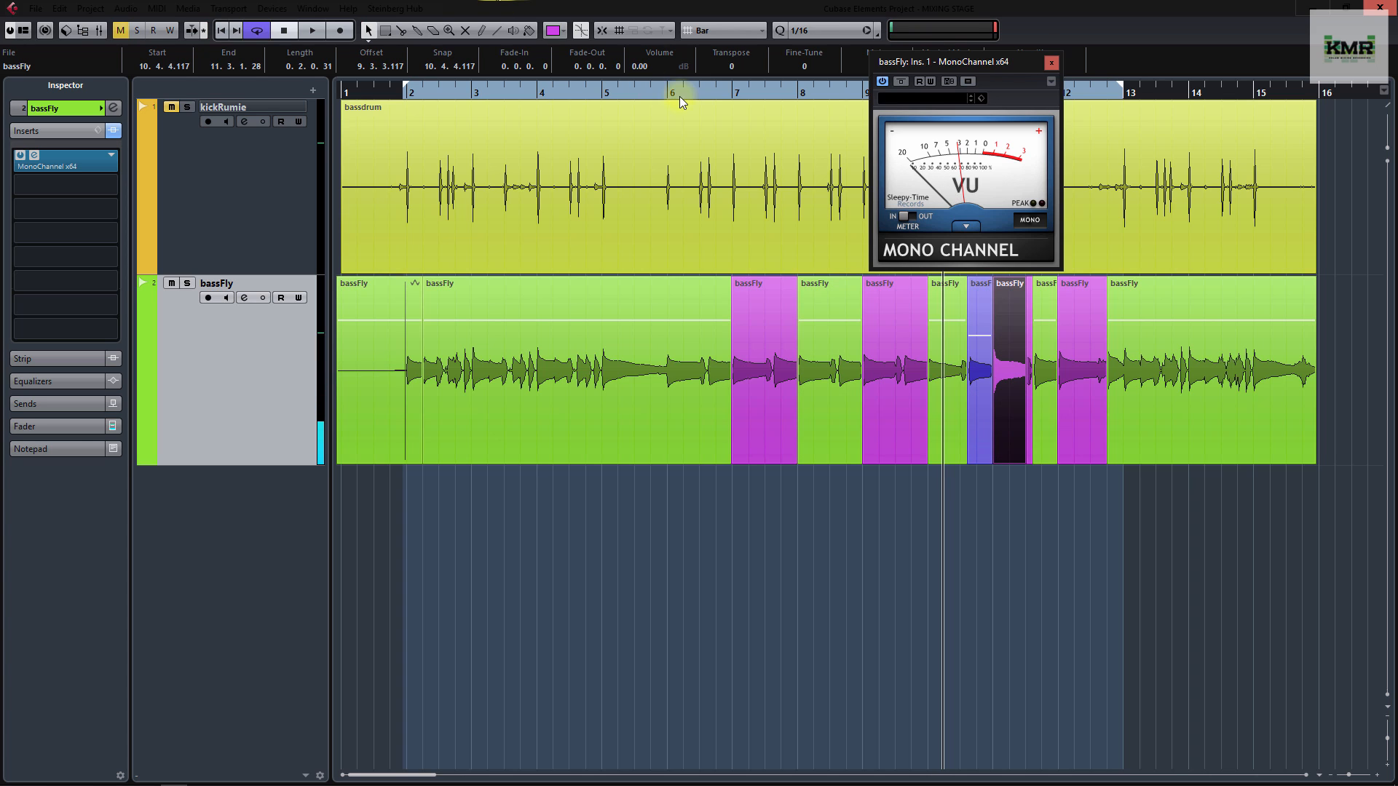
{"action": "left_click", "coordinate": [645, 67]}
{"action": "type", "text": "-"}
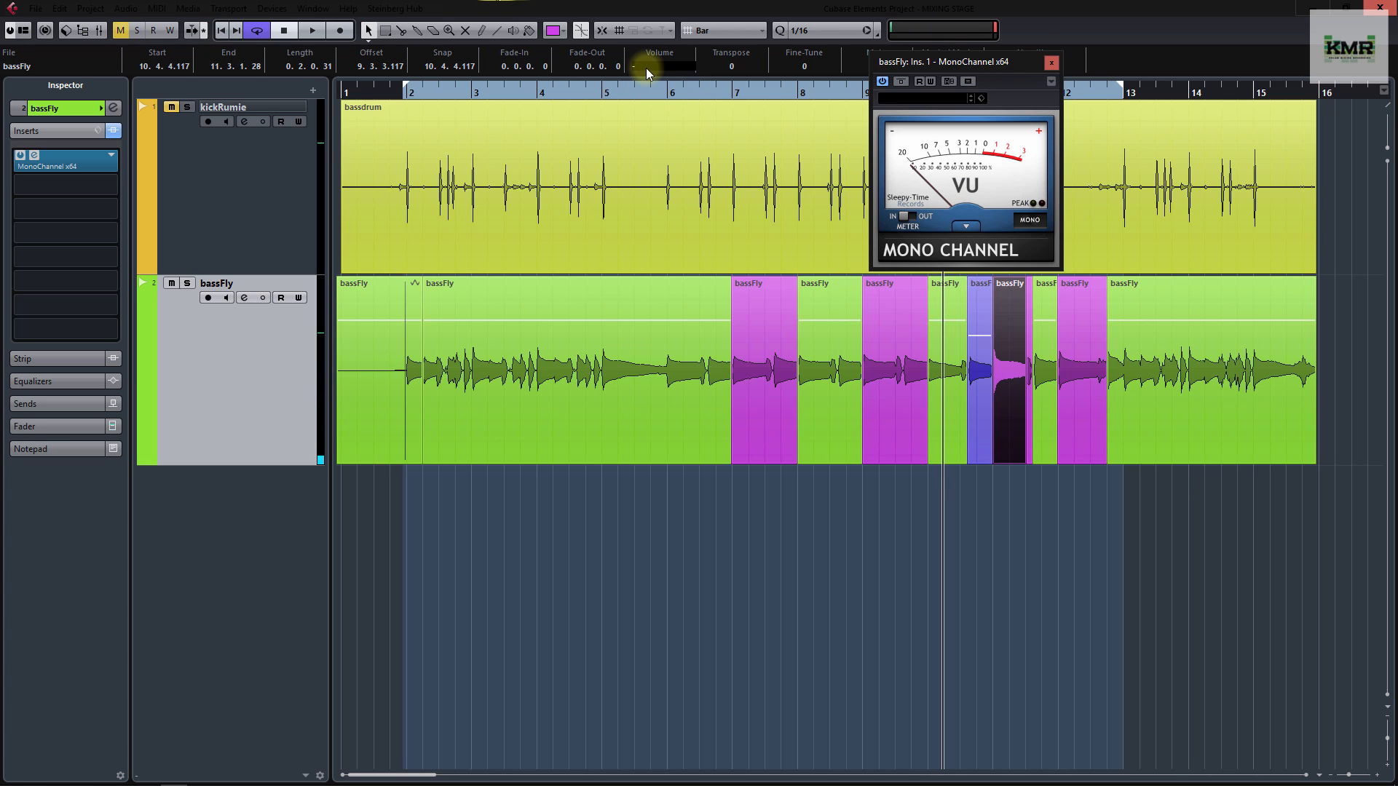
{"action": "type", "text": "1"}
{"action": "key", "text": "Return"}
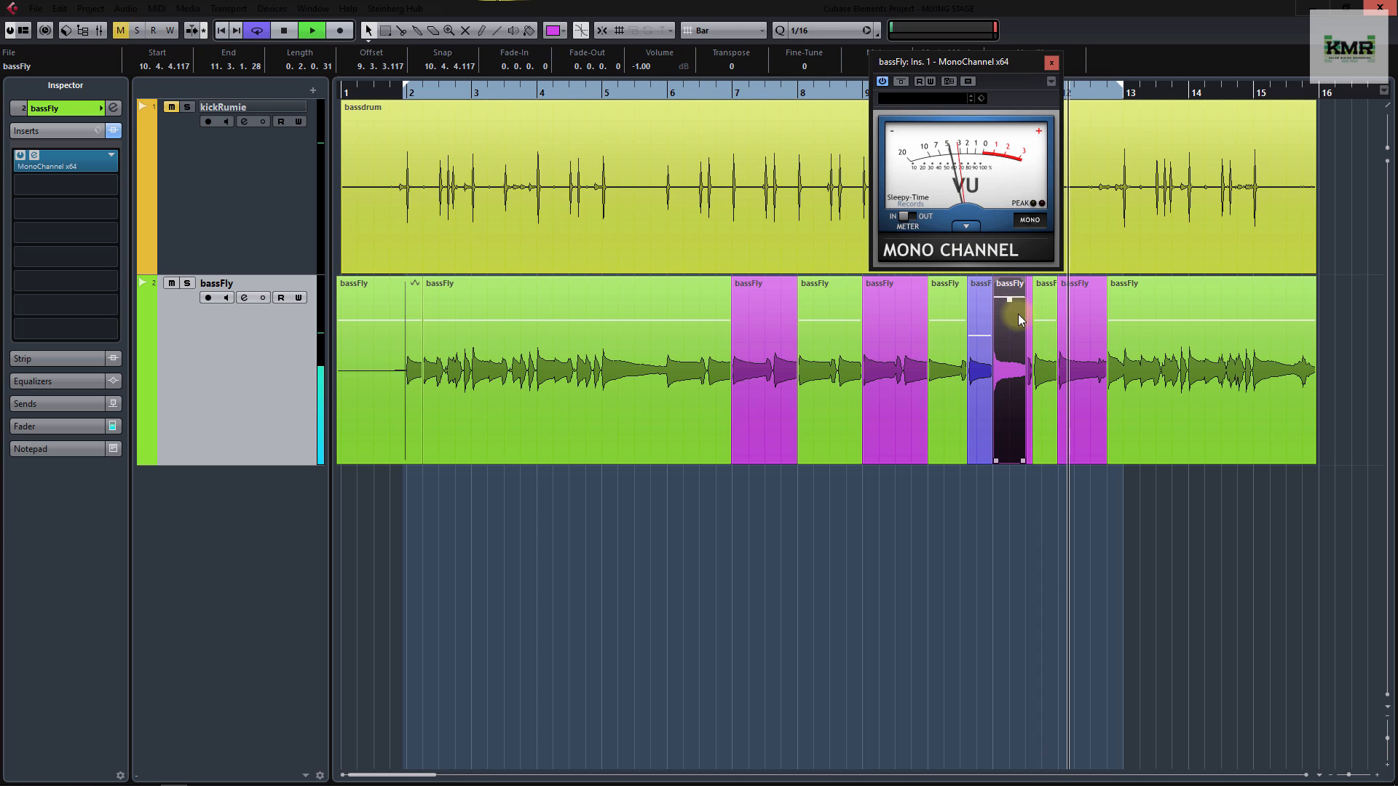
Stop playback and set the volume of the short green bassFly event just before bar 12 to -3.3 dB
{"action": "left_click", "coordinate": [1041, 340]}
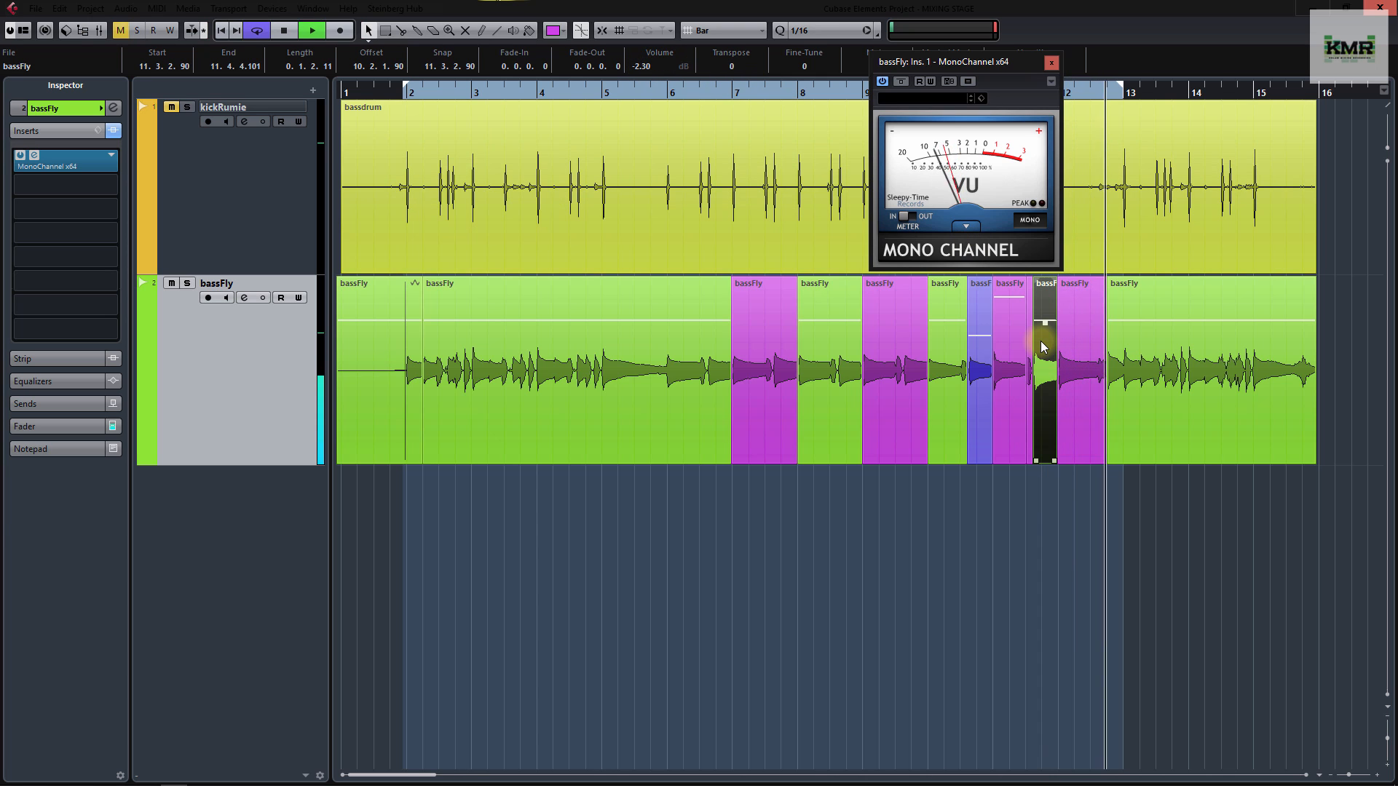
{"action": "key", "text": "space"}
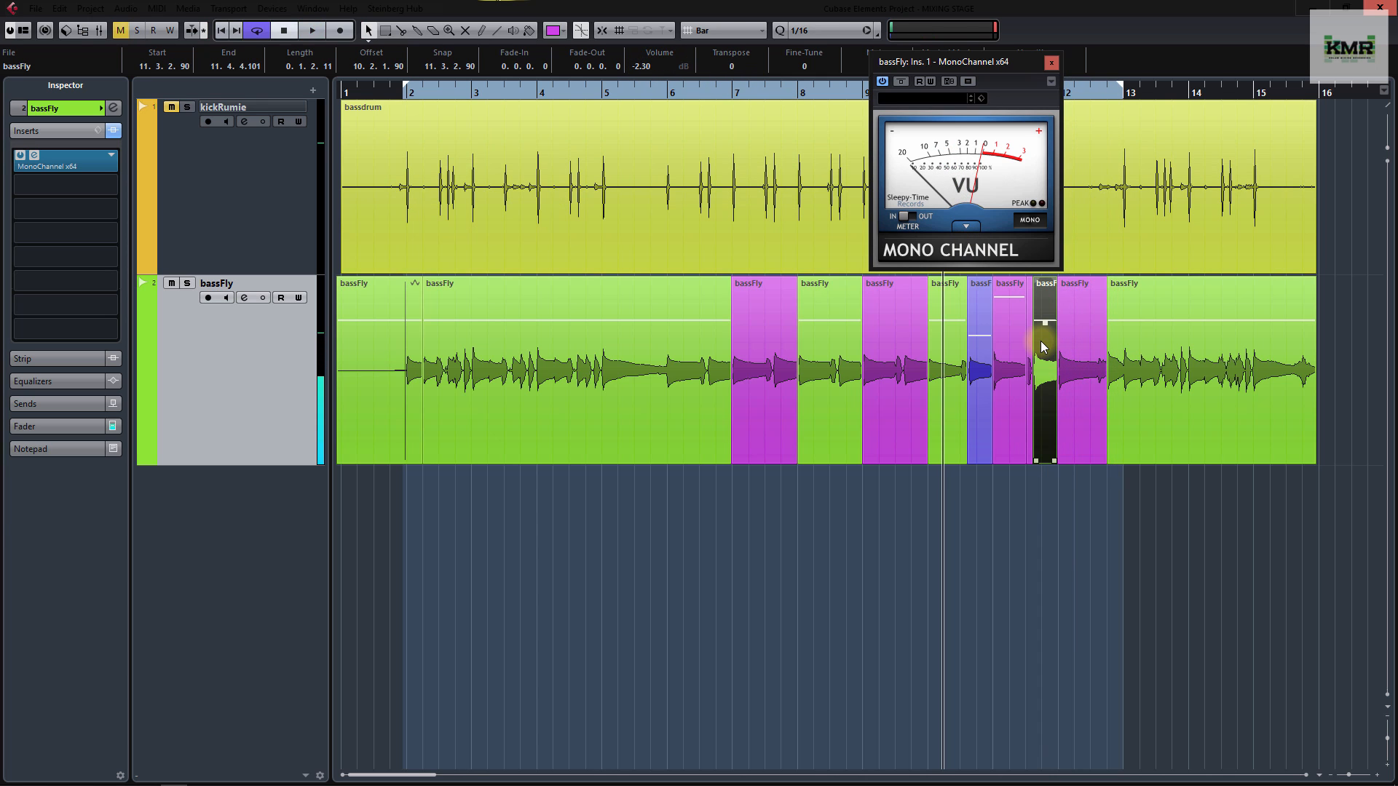
{"action": "left_click", "coordinate": [644, 67]}
{"action": "type", "text": "-3.3"}
{"action": "key", "text": "Return"}
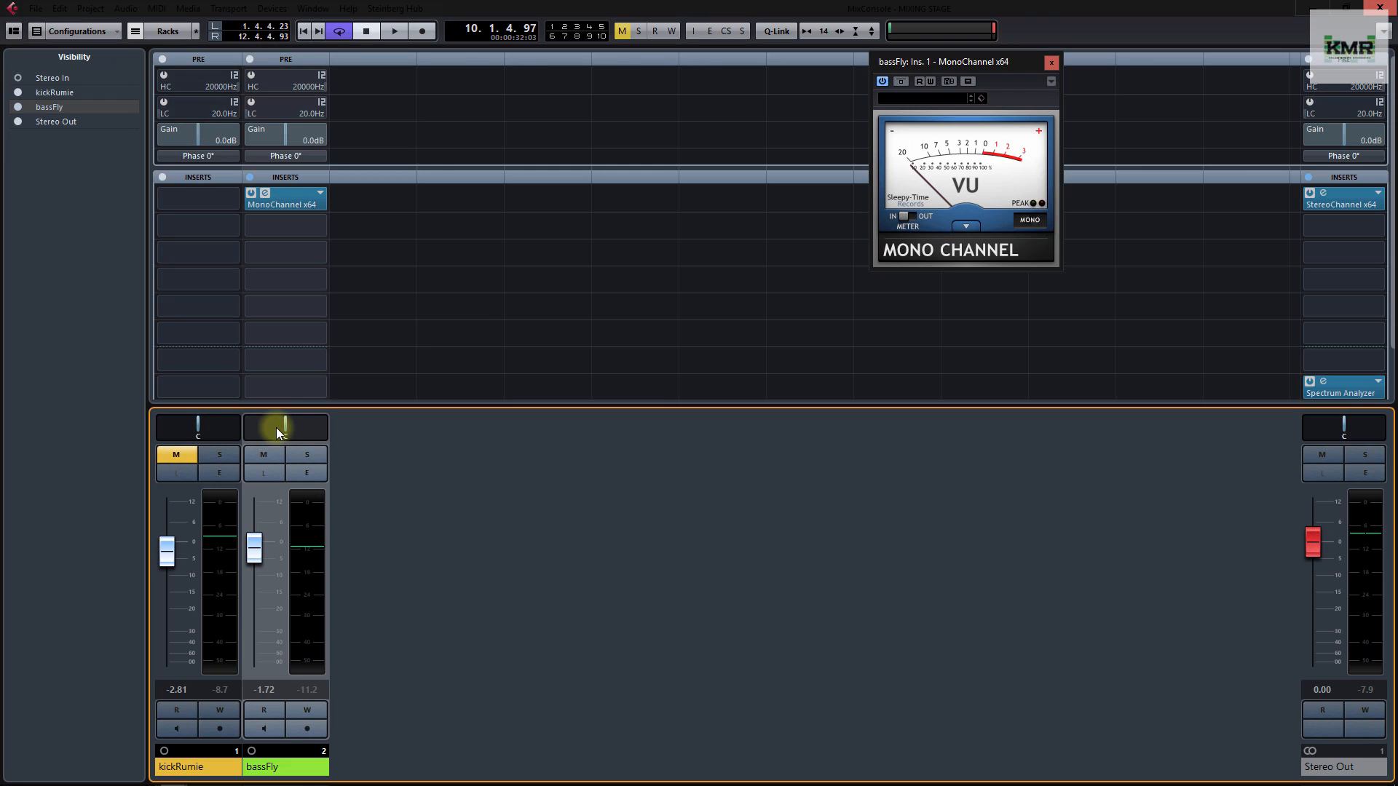
Load the Steinberg StudioEQ into the first insert slot of the bassFly channel and place its window clear of the inserts
{"action": "left_click", "coordinate": [321, 198]}
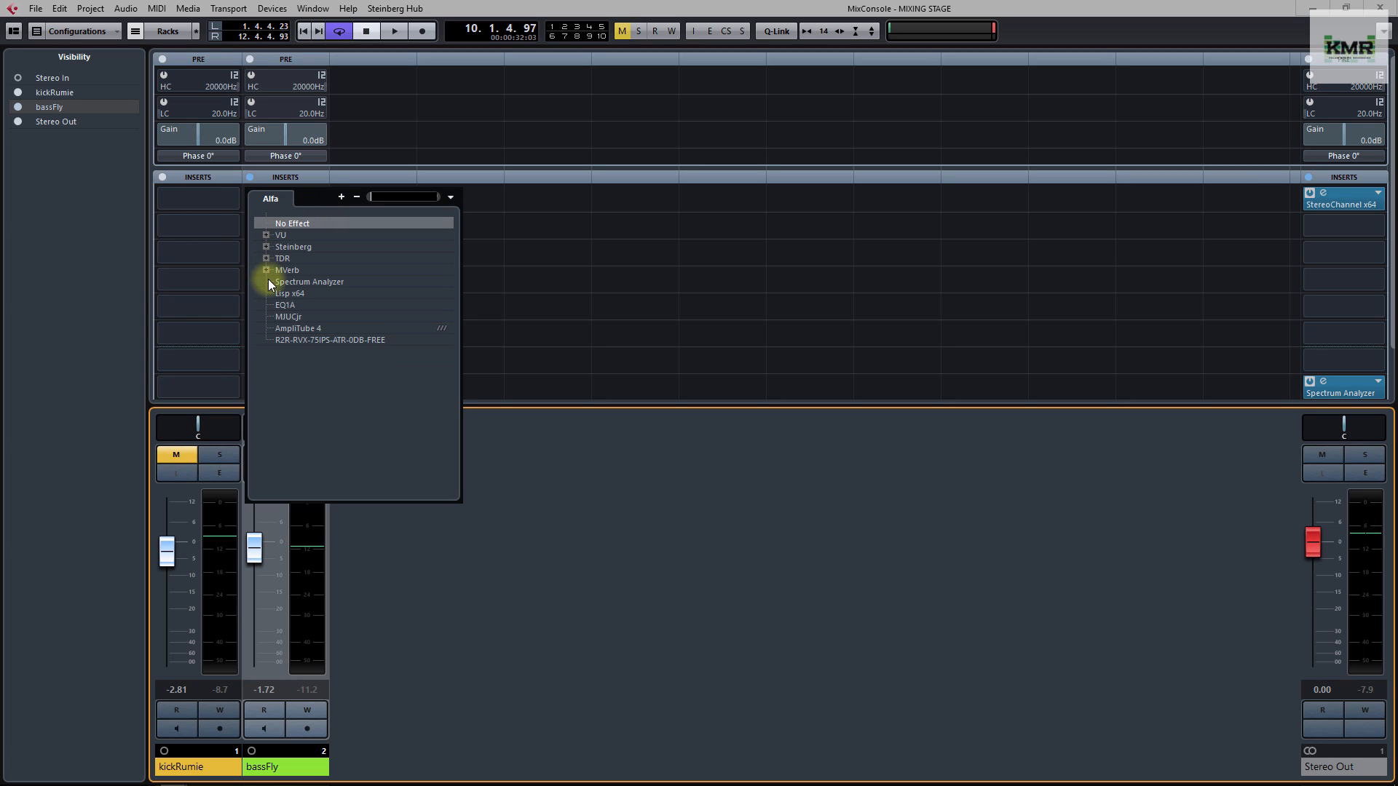
{"action": "left_click", "coordinate": [268, 250]}
{"action": "left_click", "coordinate": [266, 248]}
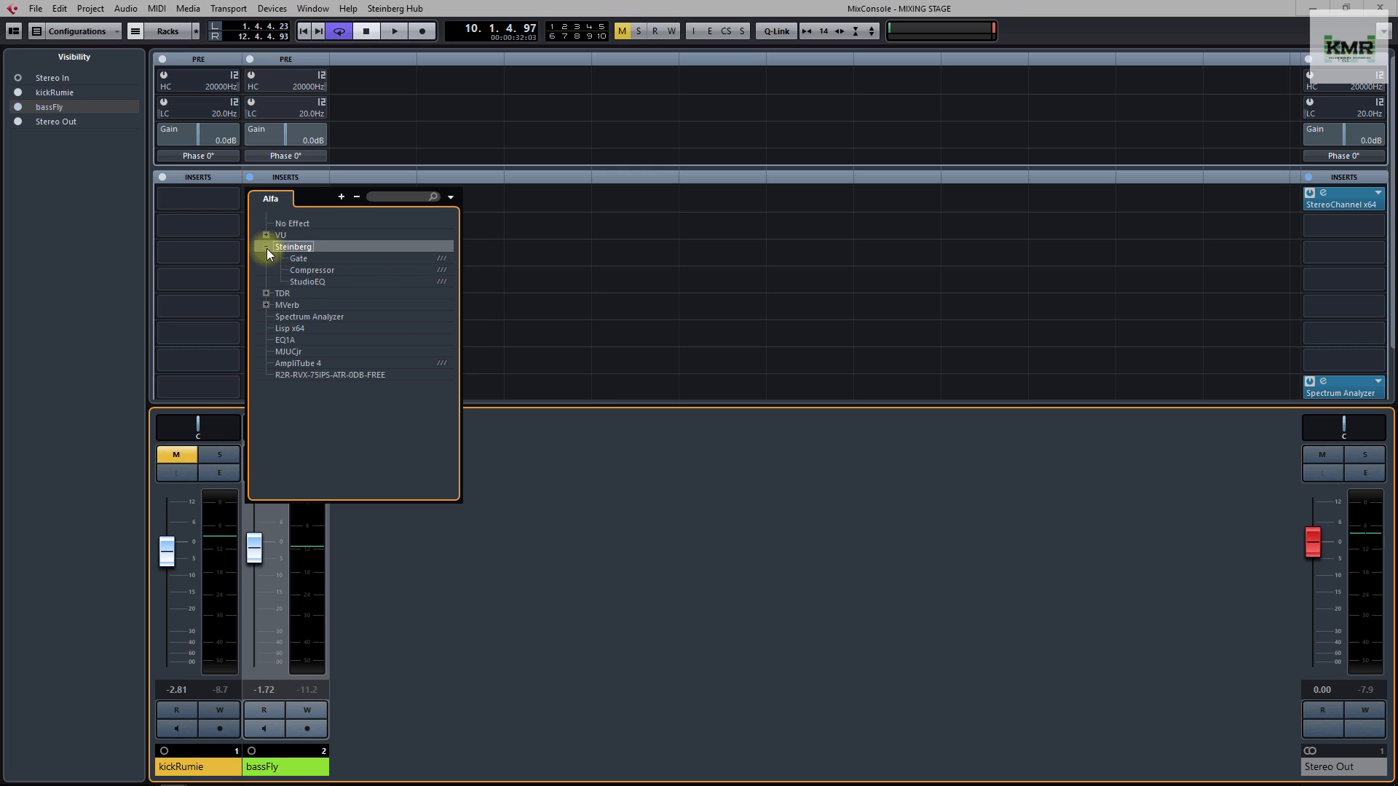
{"action": "left_click", "coordinate": [304, 281]}
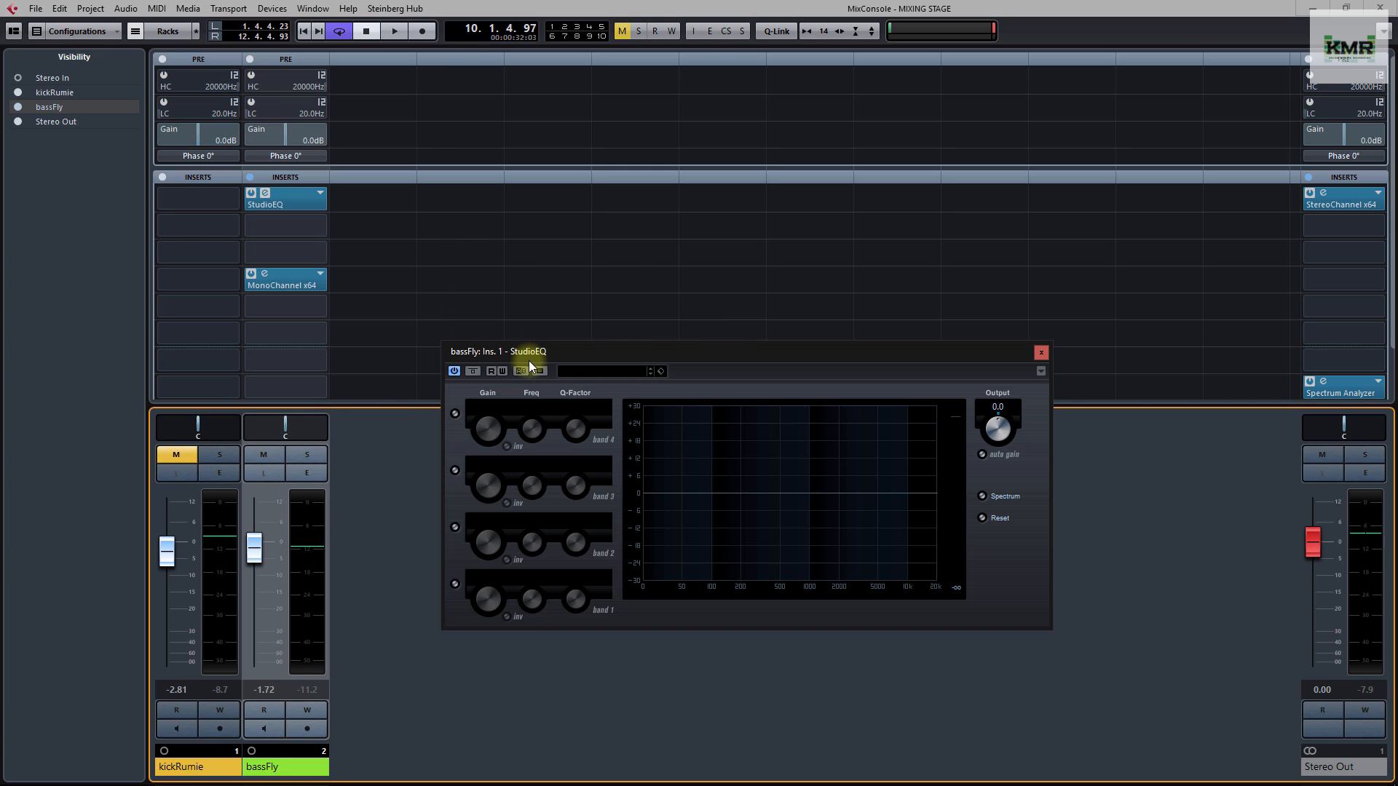
{"action": "left_click_drag", "start_coordinate": [529, 360], "coordinate": [560, 291]}
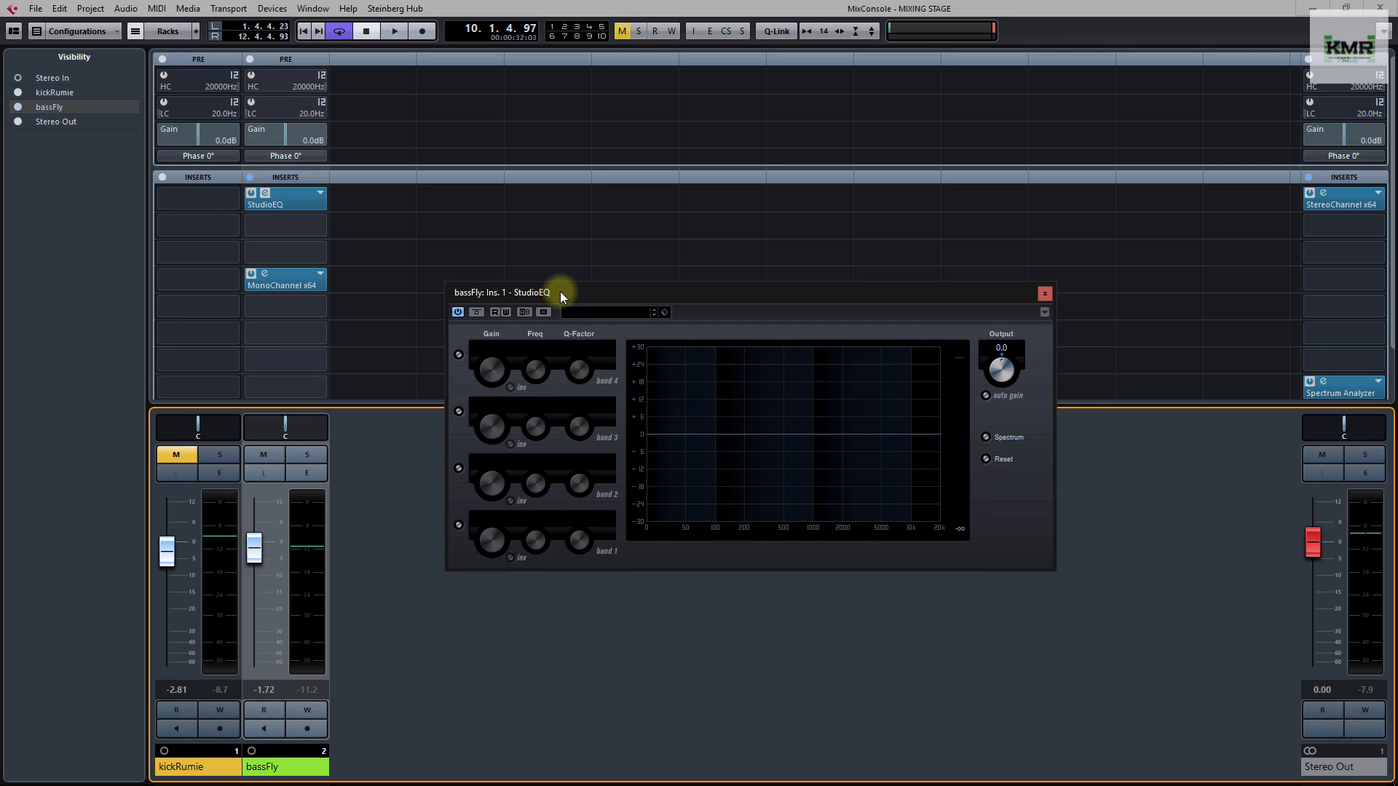
Enable StudioEQ band 1 with -5.6 dB gain at 56.8 Hz, and play the bass with the EQ's spectrum display on
{"action": "left_click", "coordinate": [458, 524]}
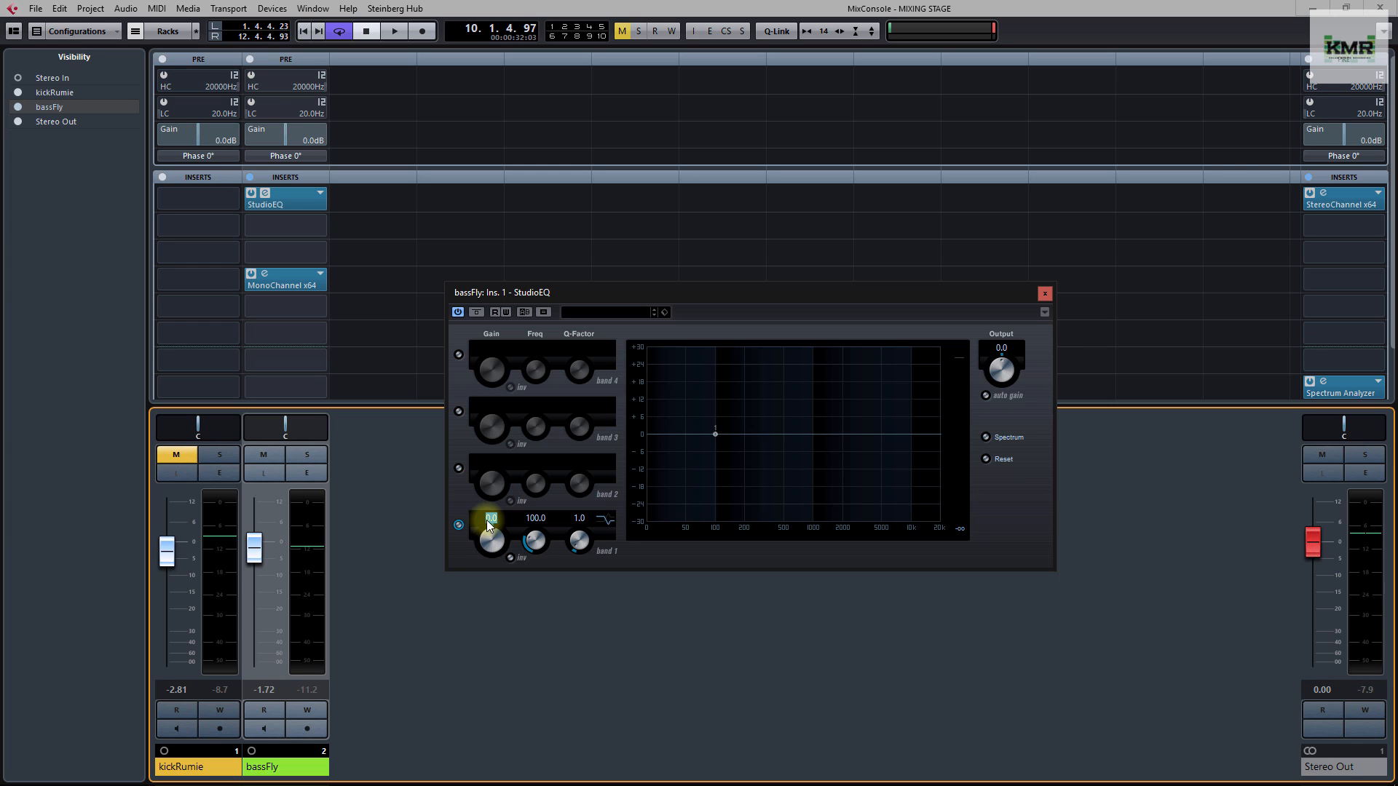
{"action": "key", "text": "Return"}
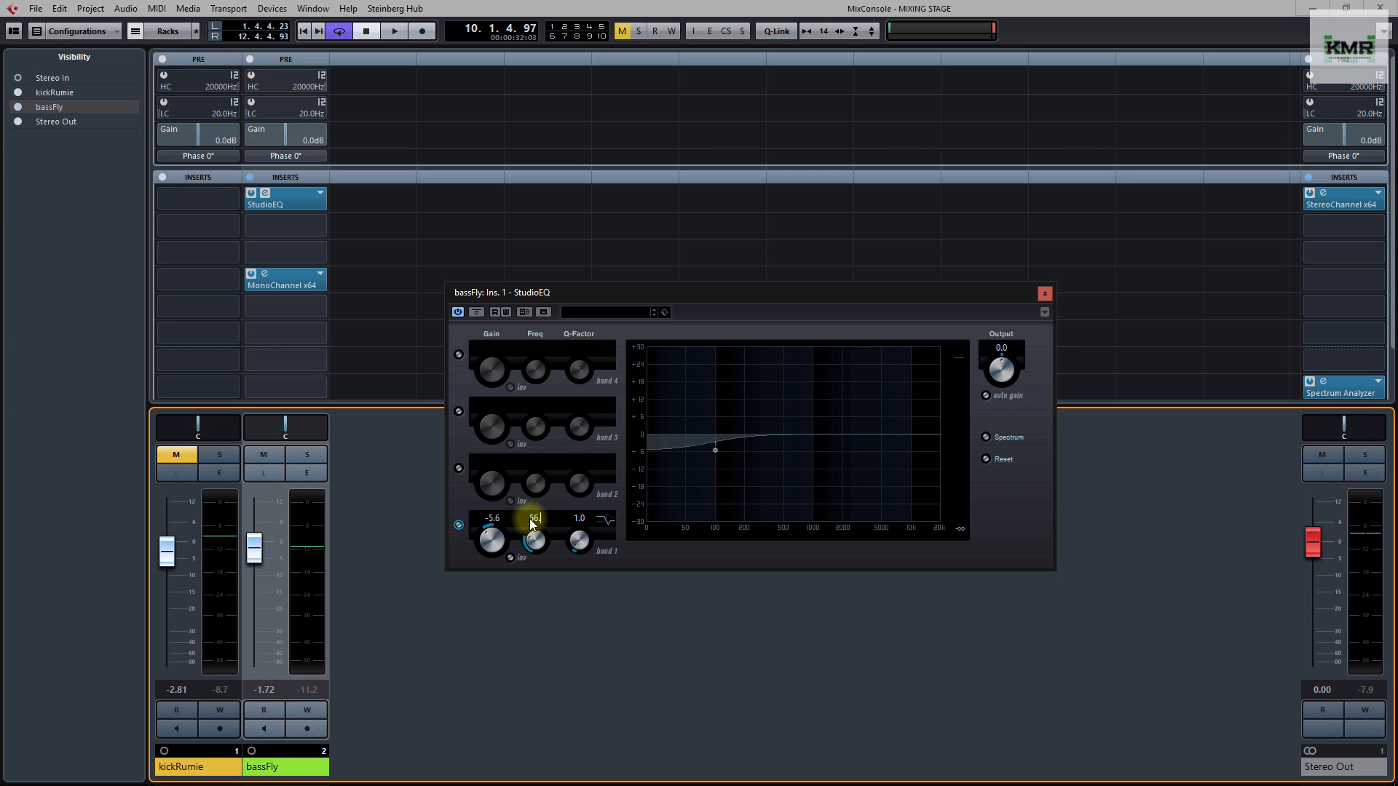
{"action": "key", "text": "Return"}
{"action": "key", "text": "space"}
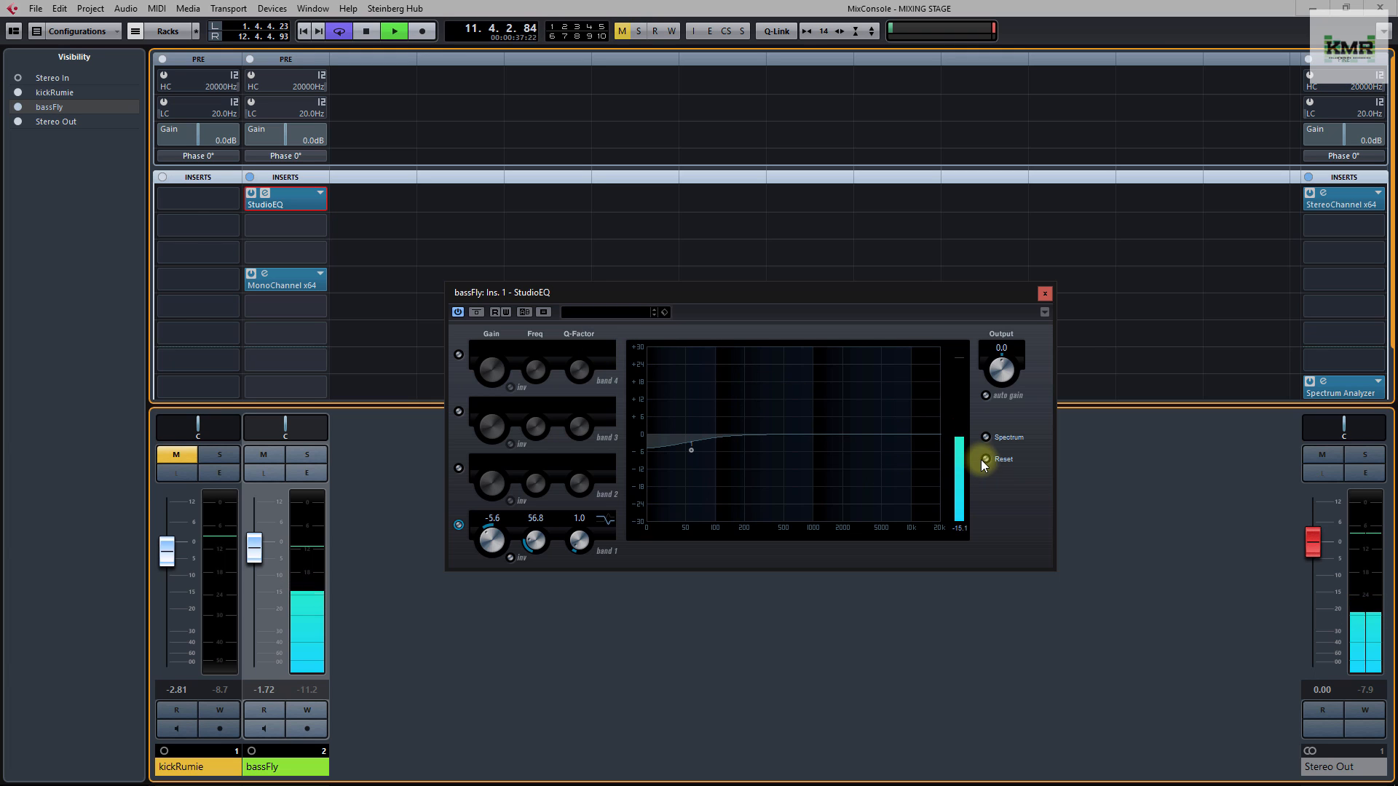
{"action": "left_click", "coordinate": [986, 438]}
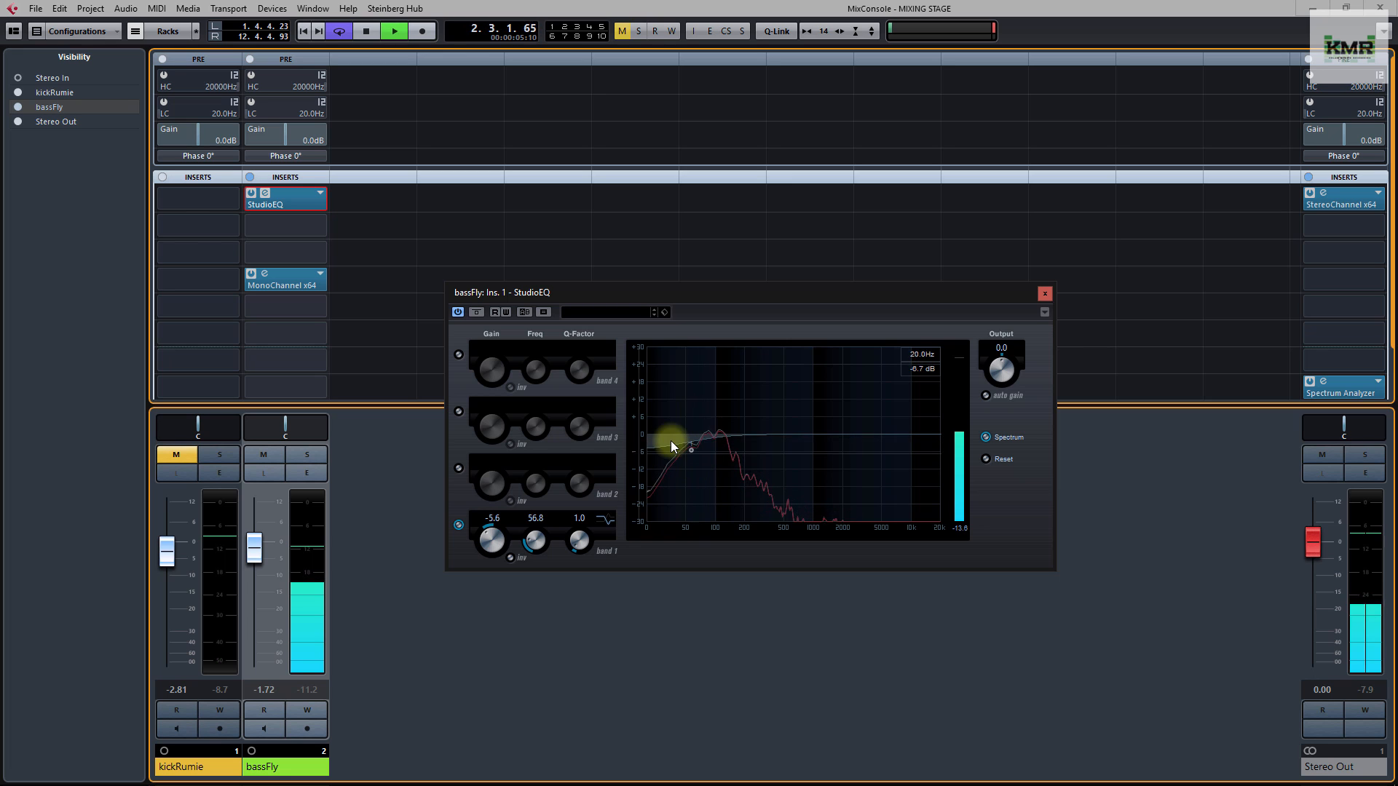
Enable StudioEQ band 2 on bassFly at 85.5 Hz with 4 dB gain and a Q-factor of 2
{"action": "left_click", "coordinate": [458, 468]}
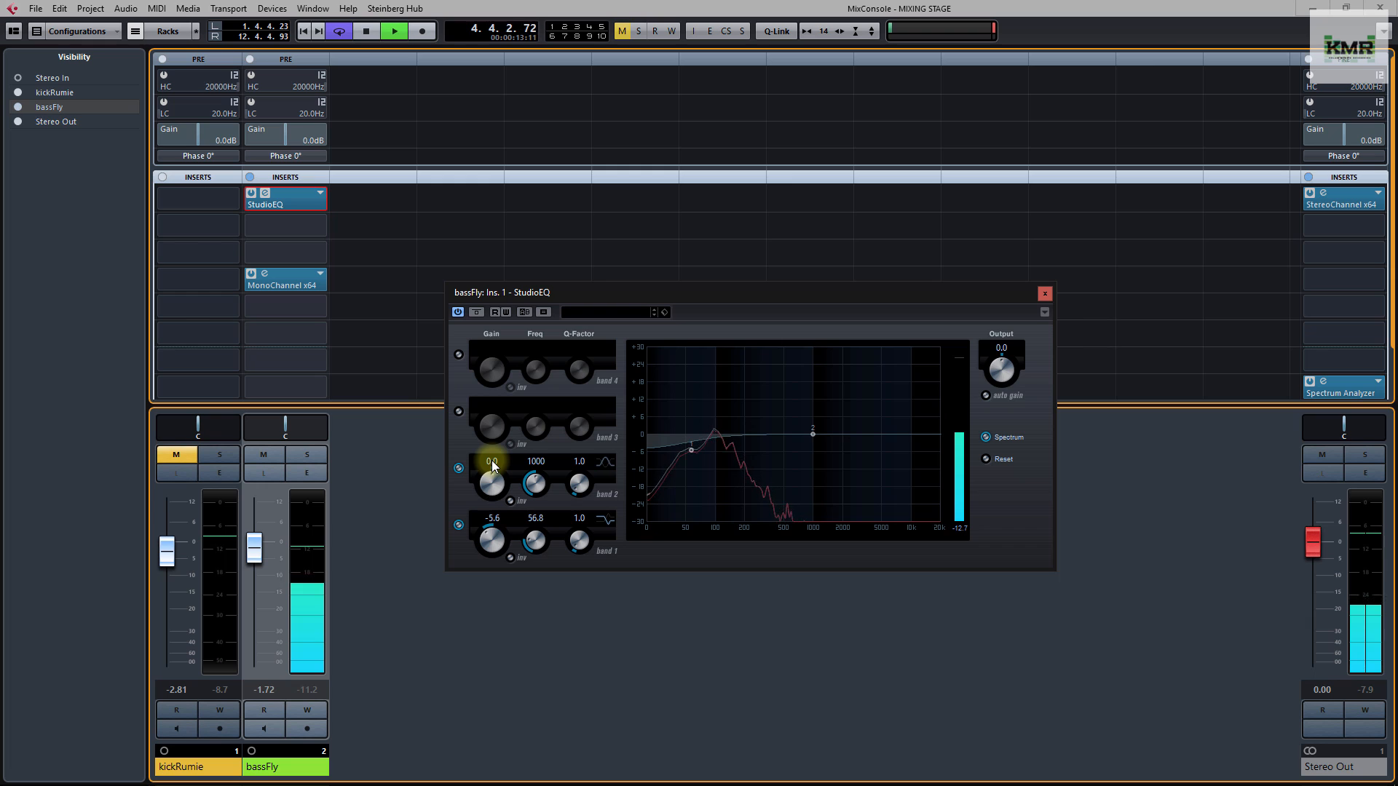
{"action": "double_click", "coordinate": [534, 460]}
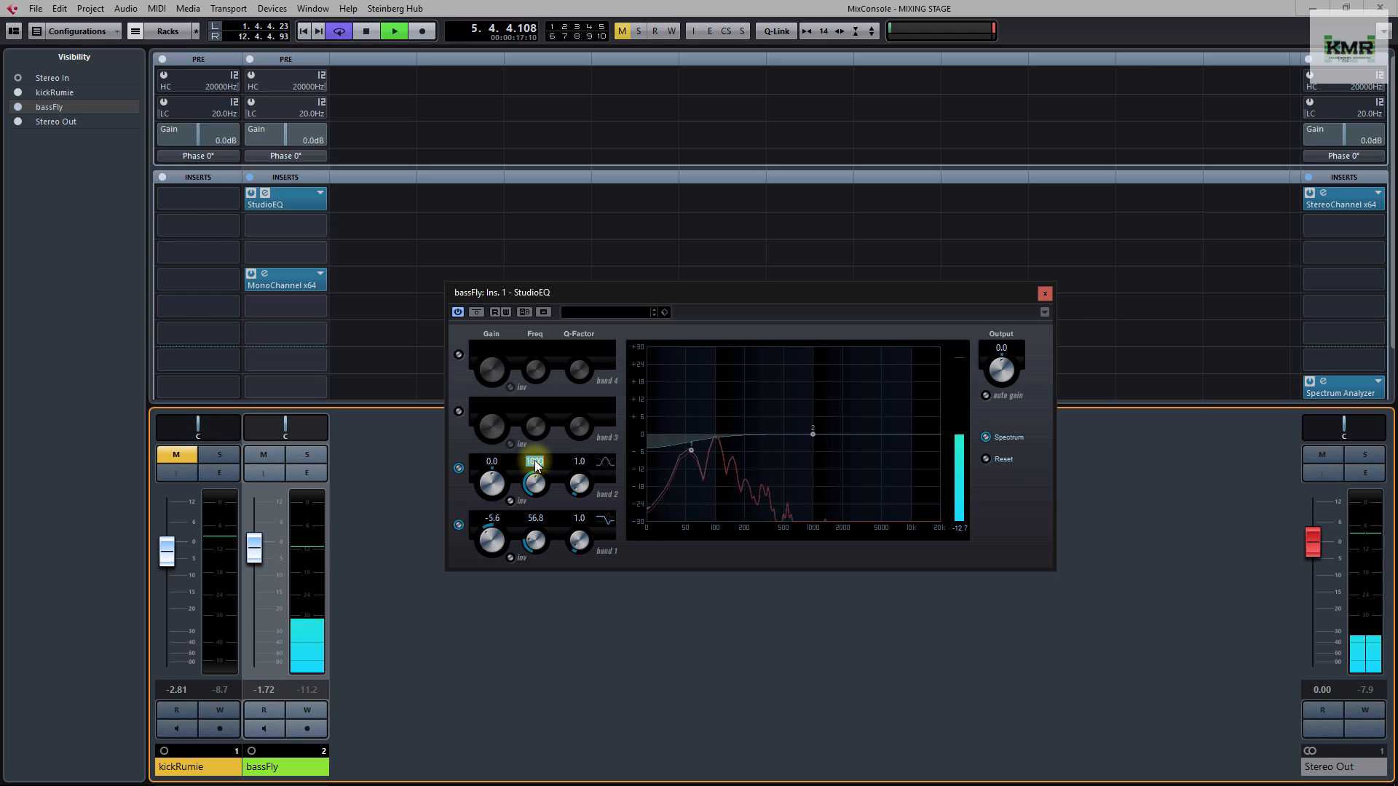
{"action": "type", "text": "85.5"}
{"action": "key", "text": "Return"}
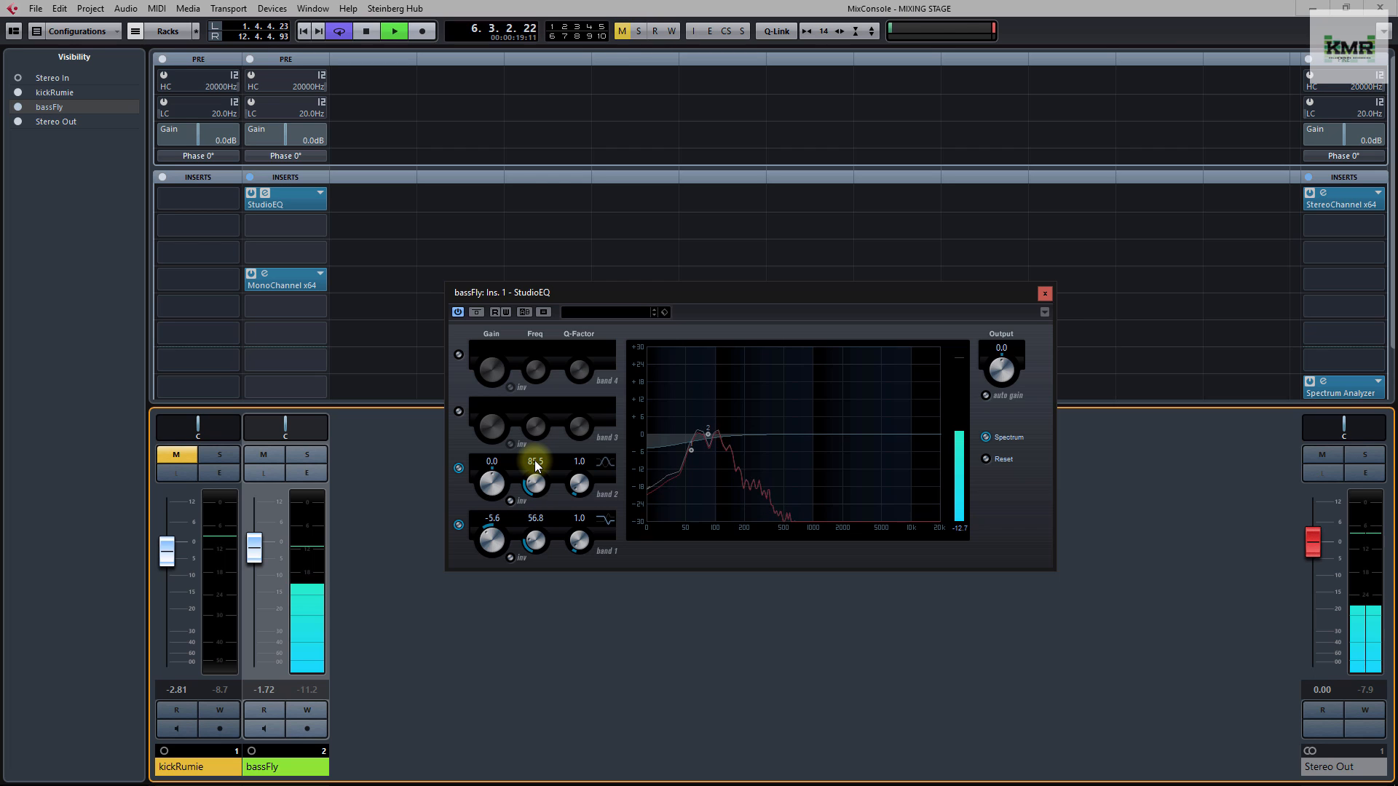
{"action": "double_click", "coordinate": [494, 461]}
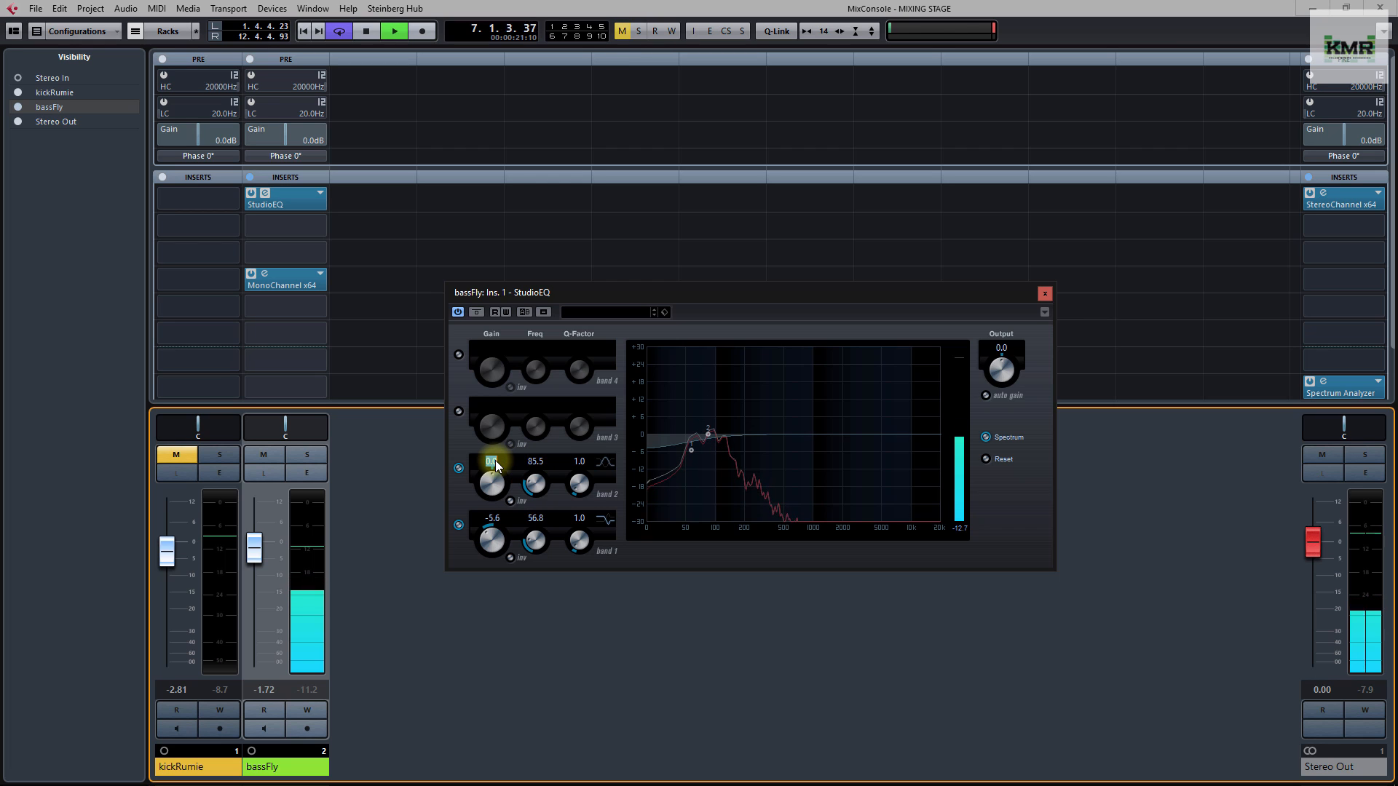
{"action": "type", "text": "4"}
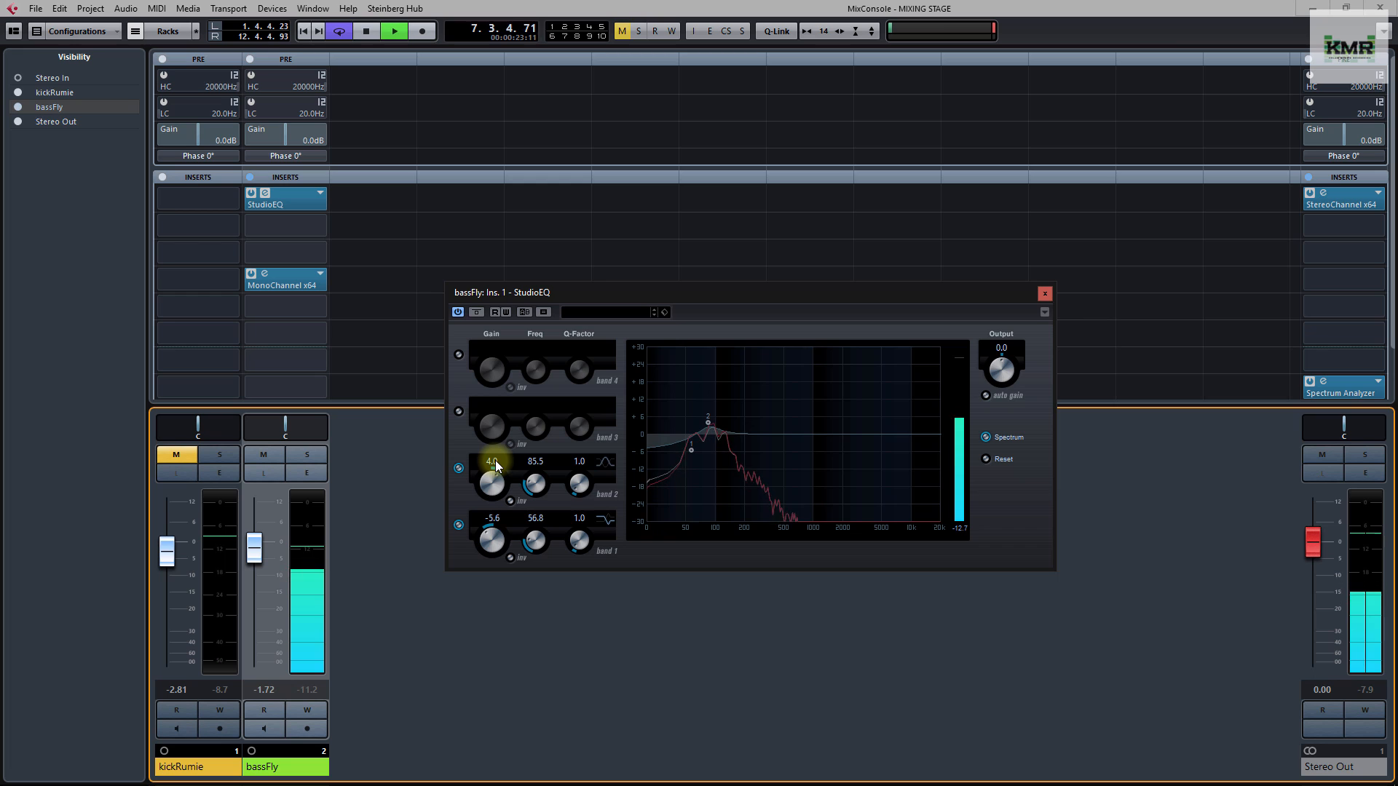
{"action": "double_click", "coordinate": [578, 460]}
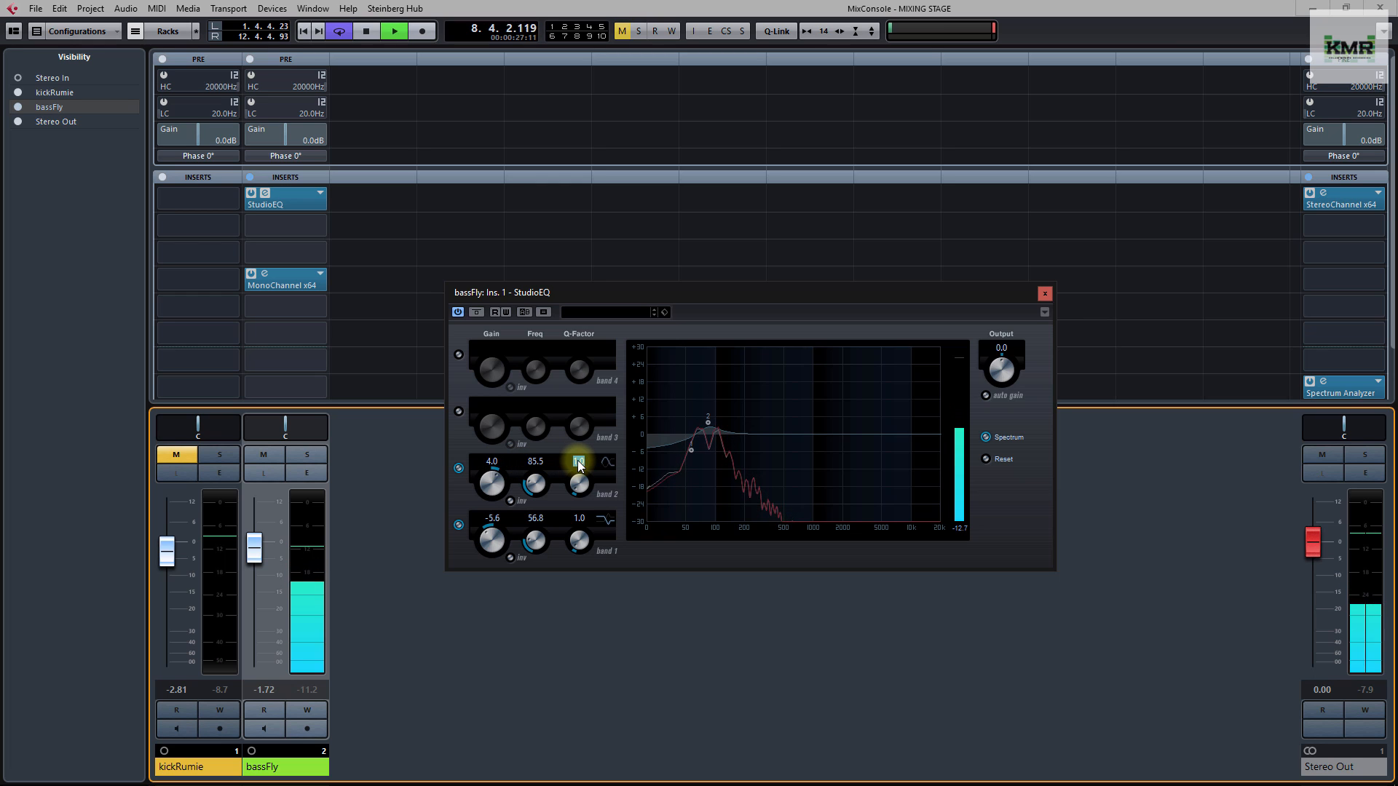
{"action": "type", "text": "2"}
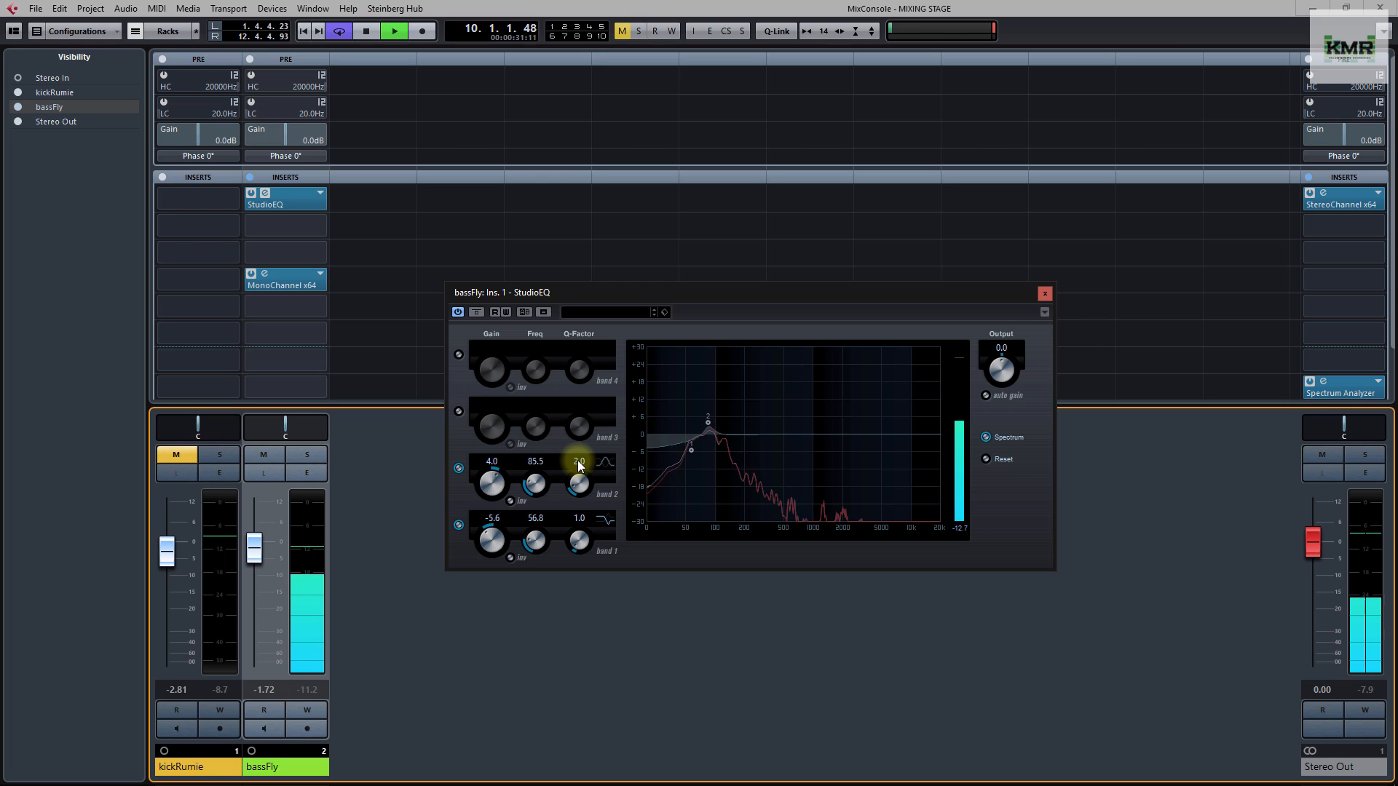
Enable StudioEQ band 3 on bassFly at 469.5 Hz with 4 dB gain
{"action": "left_click", "coordinate": [458, 412]}
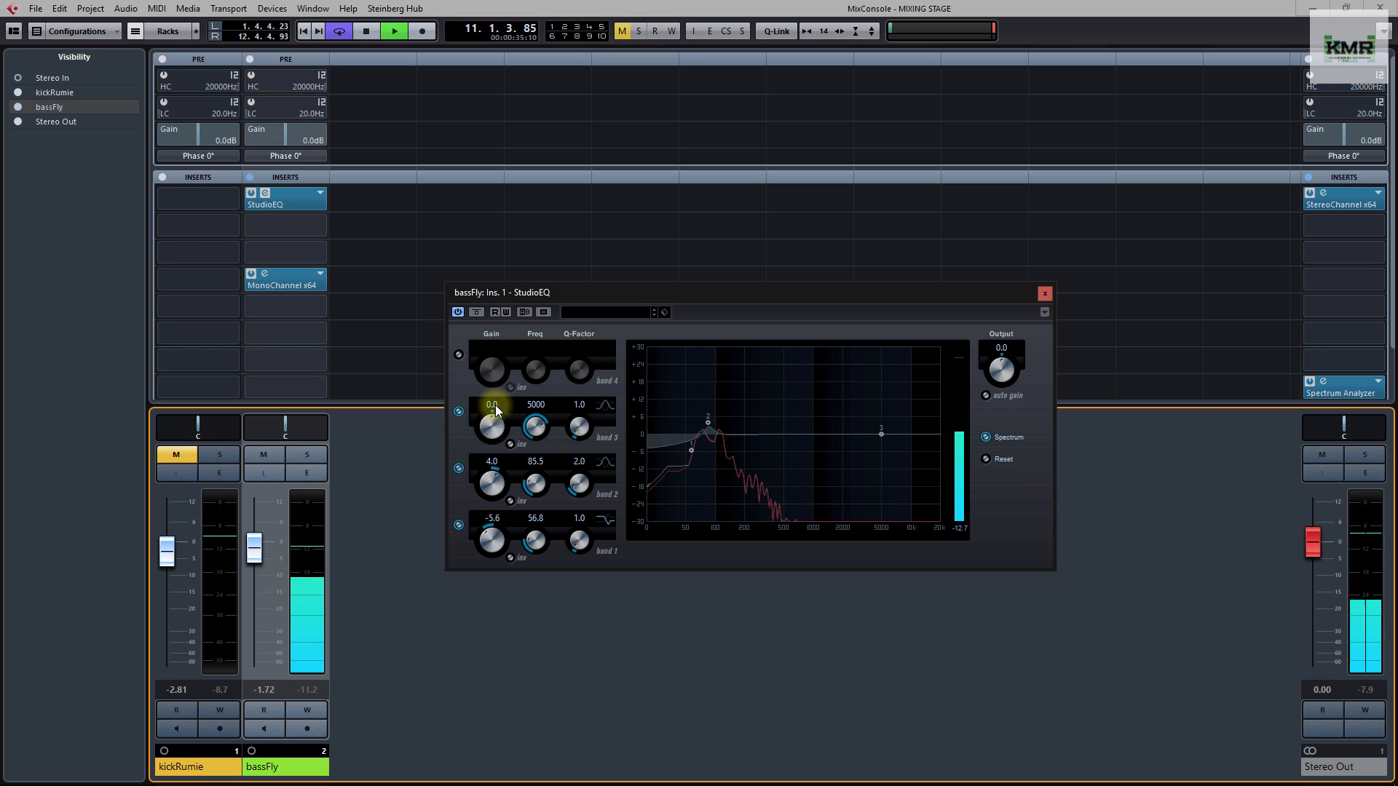
{"action": "left_click", "coordinate": [526, 403]}
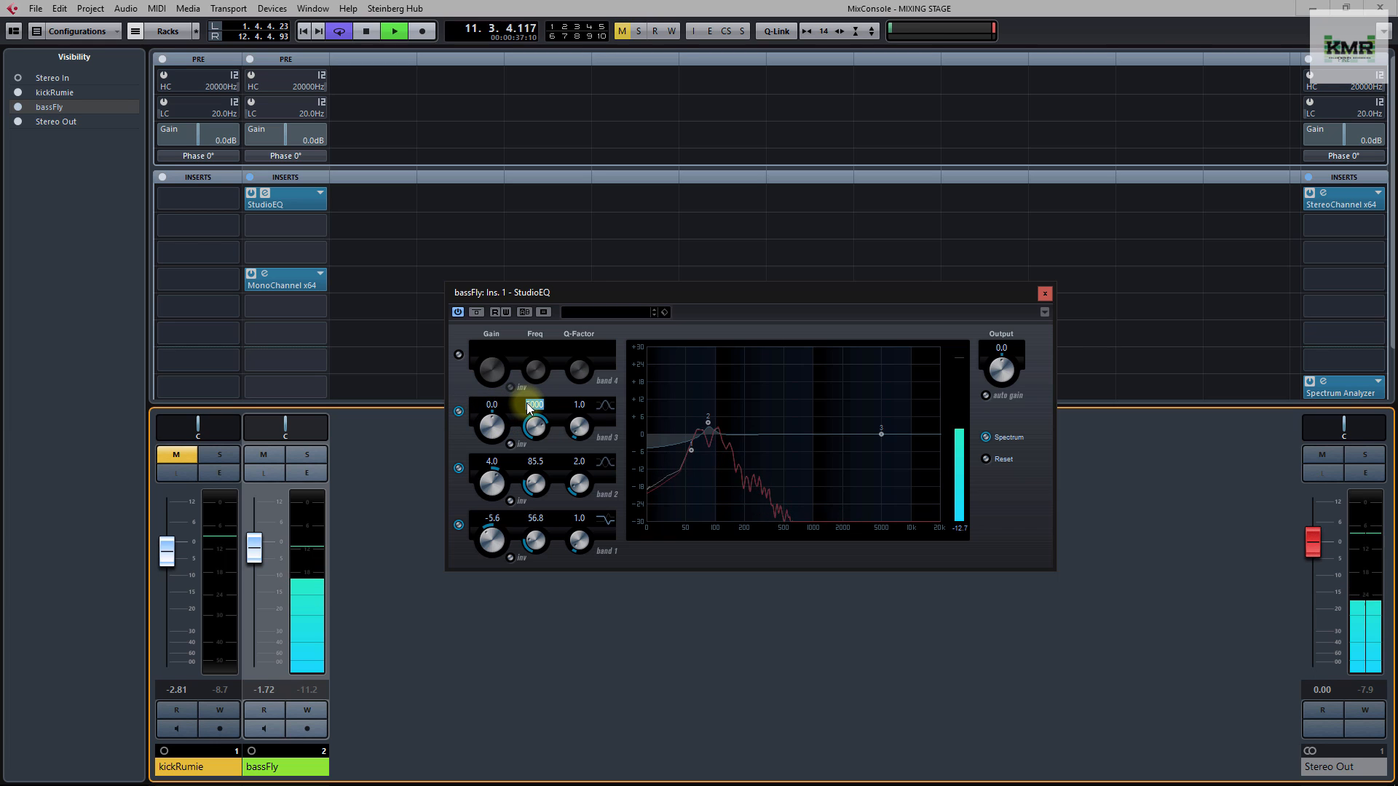
{"action": "type", "text": "469."}
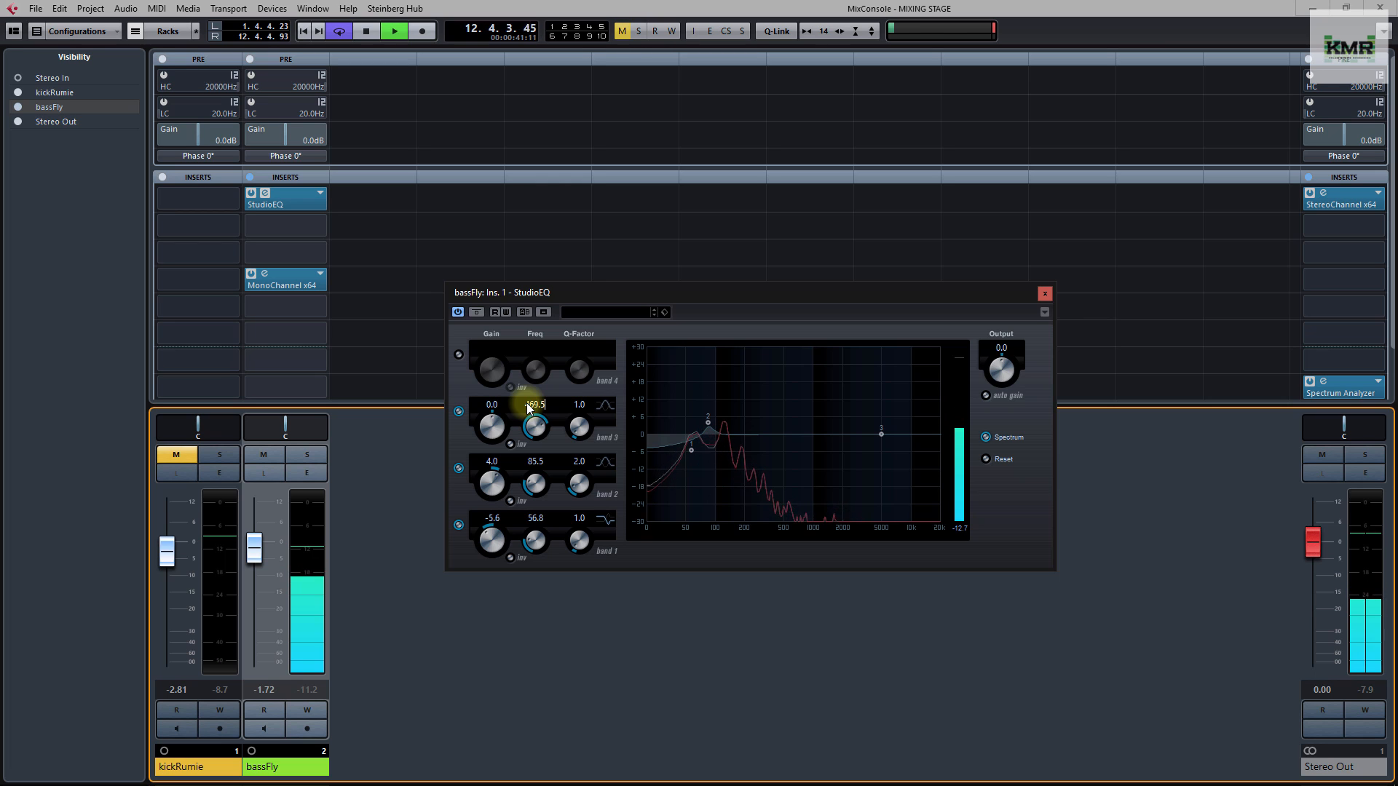
{"action": "type", "text": "5"}
{"action": "key", "text": "Return"}
{"action": "left_click", "coordinate": [491, 404]}
{"action": "type", "text": "4"}
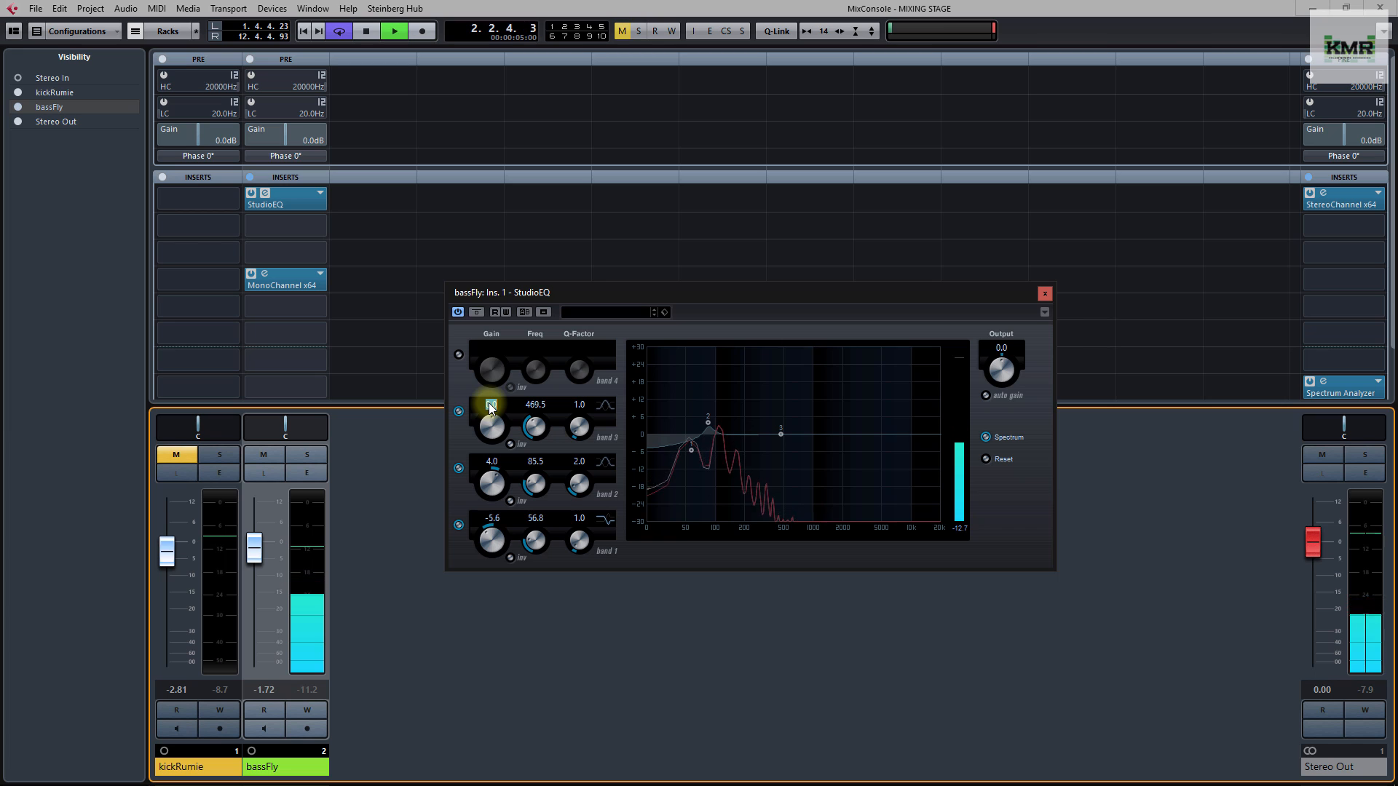
{"action": "key", "text": "Return"}
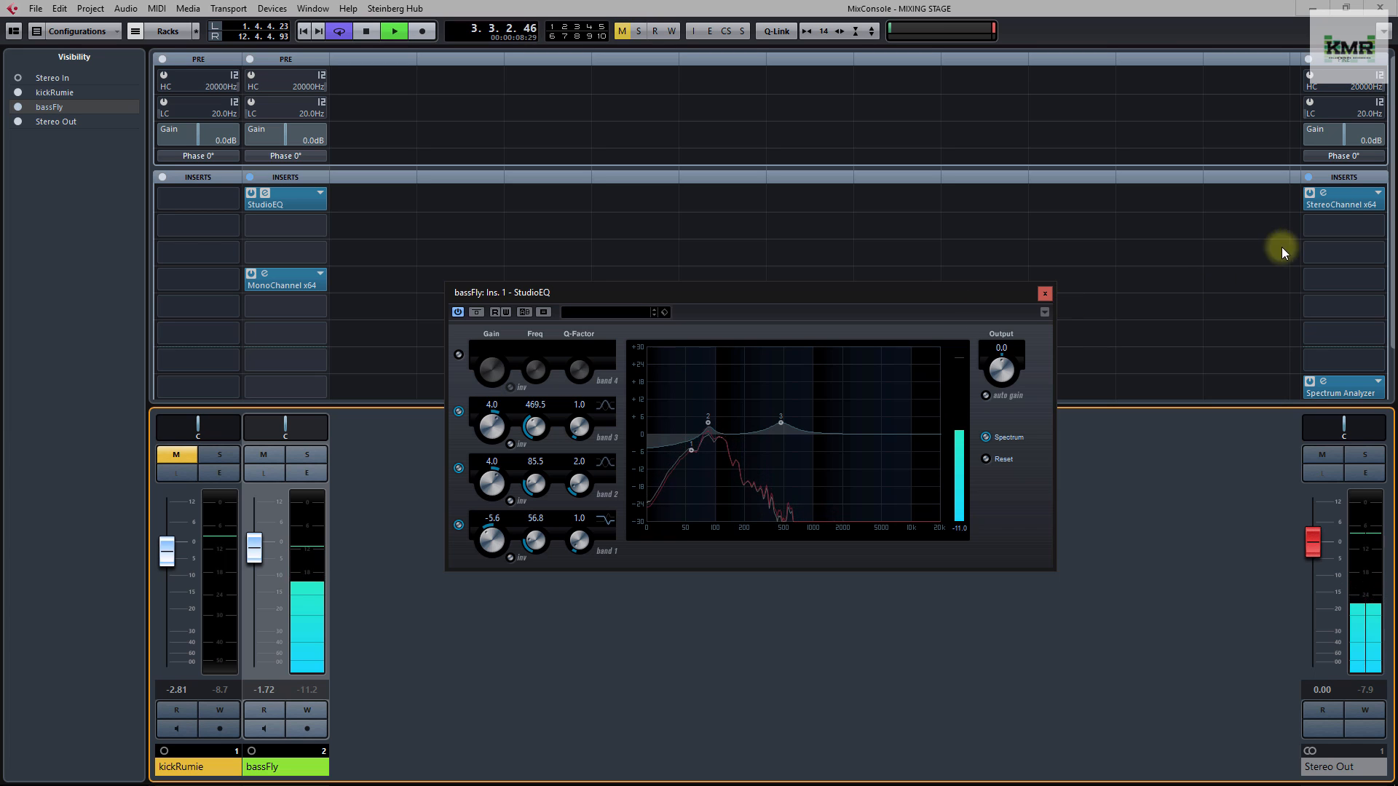
Open the Spectrum Analyzer on the Stereo Out to examine the equalized bass, and stop playback
{"action": "left_click", "coordinate": [1351, 391]}
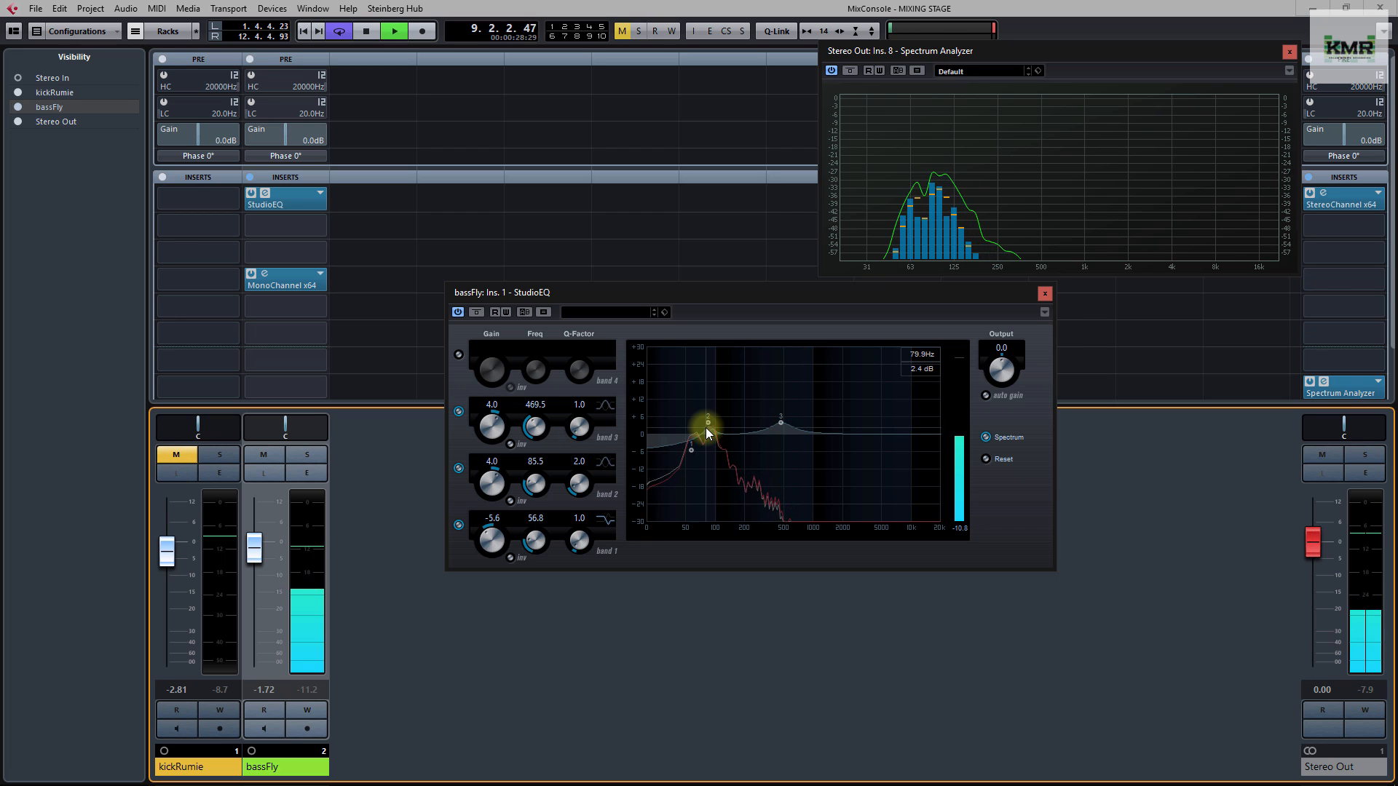
{"action": "key", "text": "space"}
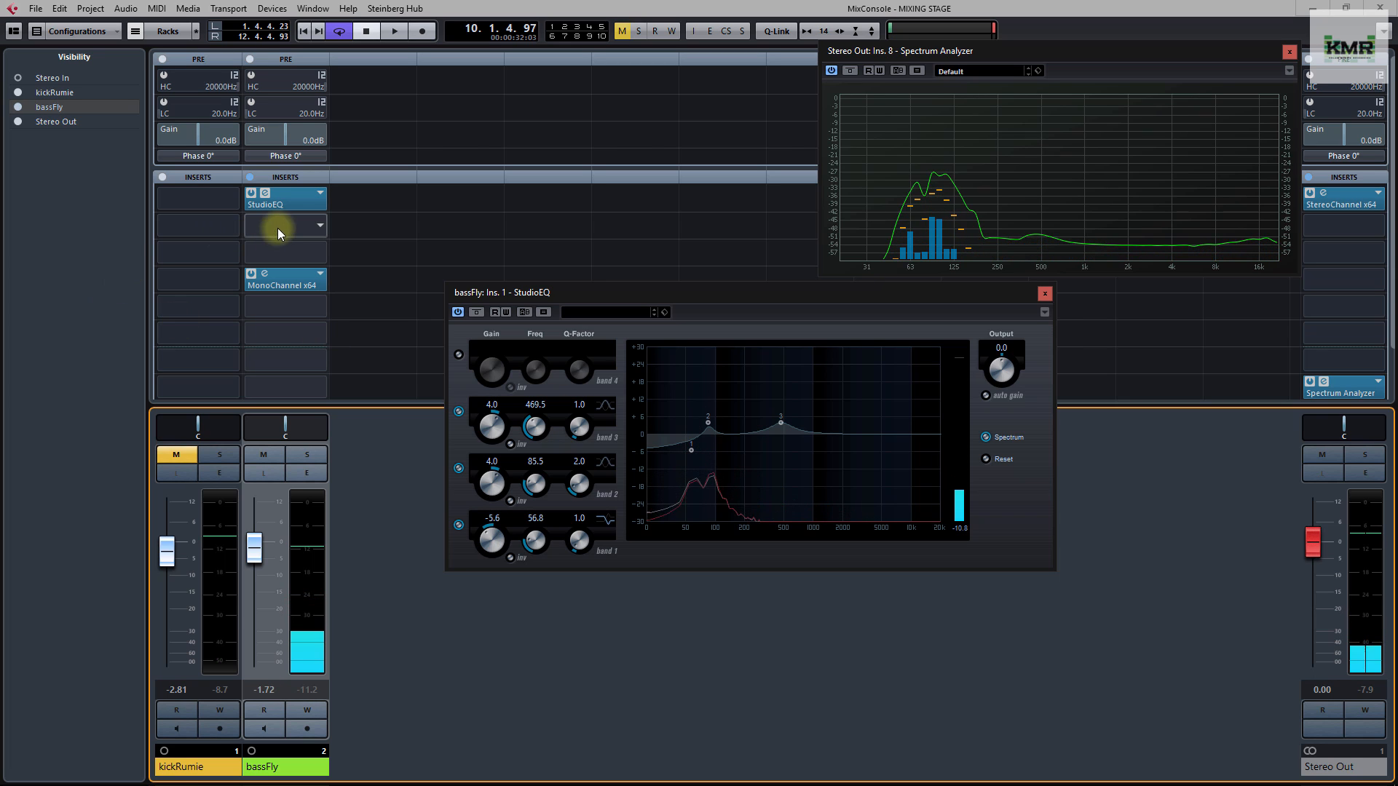
Load the Steinberg Compressor into bassFly's second insert slot and move the StudioEQ window clear of it
{"action": "left_click", "coordinate": [320, 224]}
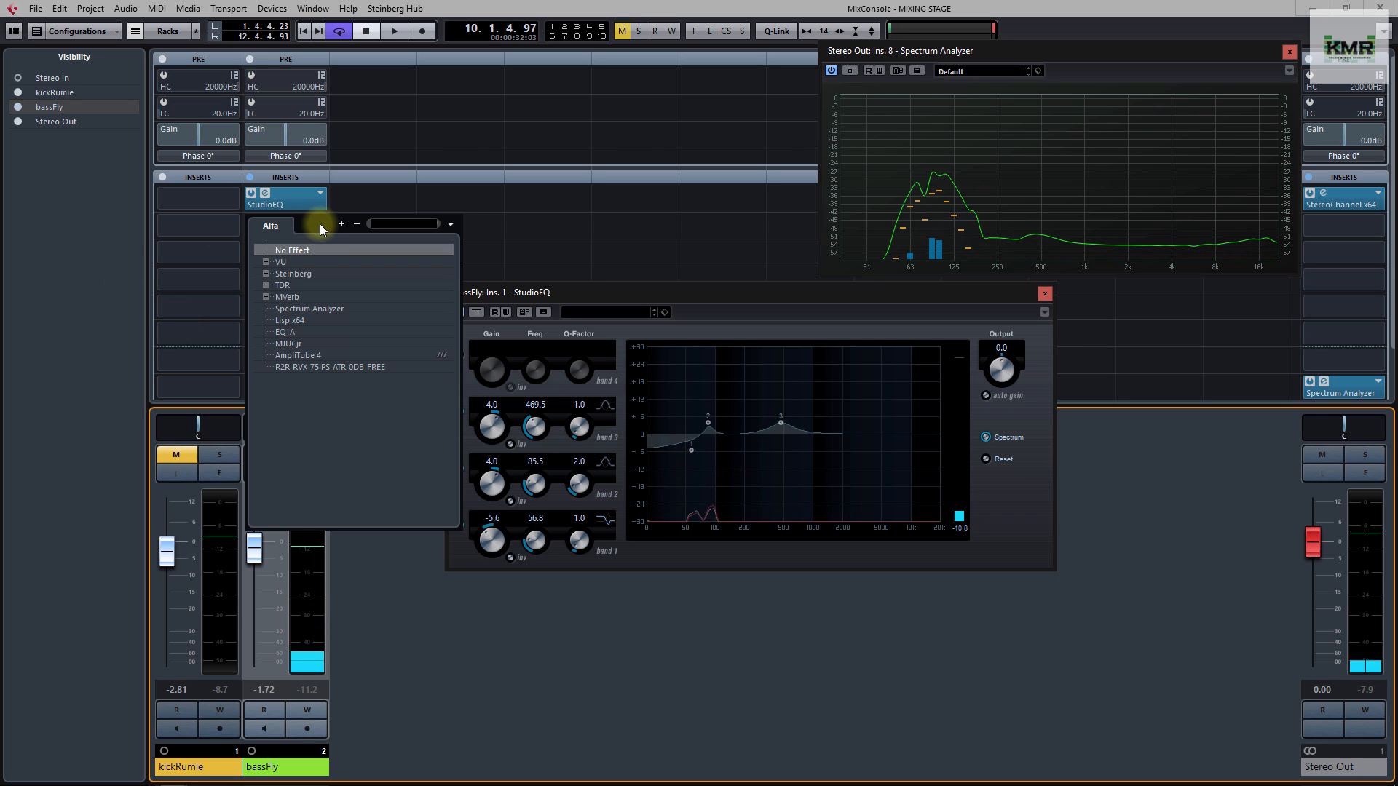
{"action": "left_click", "coordinate": [271, 273]}
{"action": "left_click", "coordinate": [313, 297]}
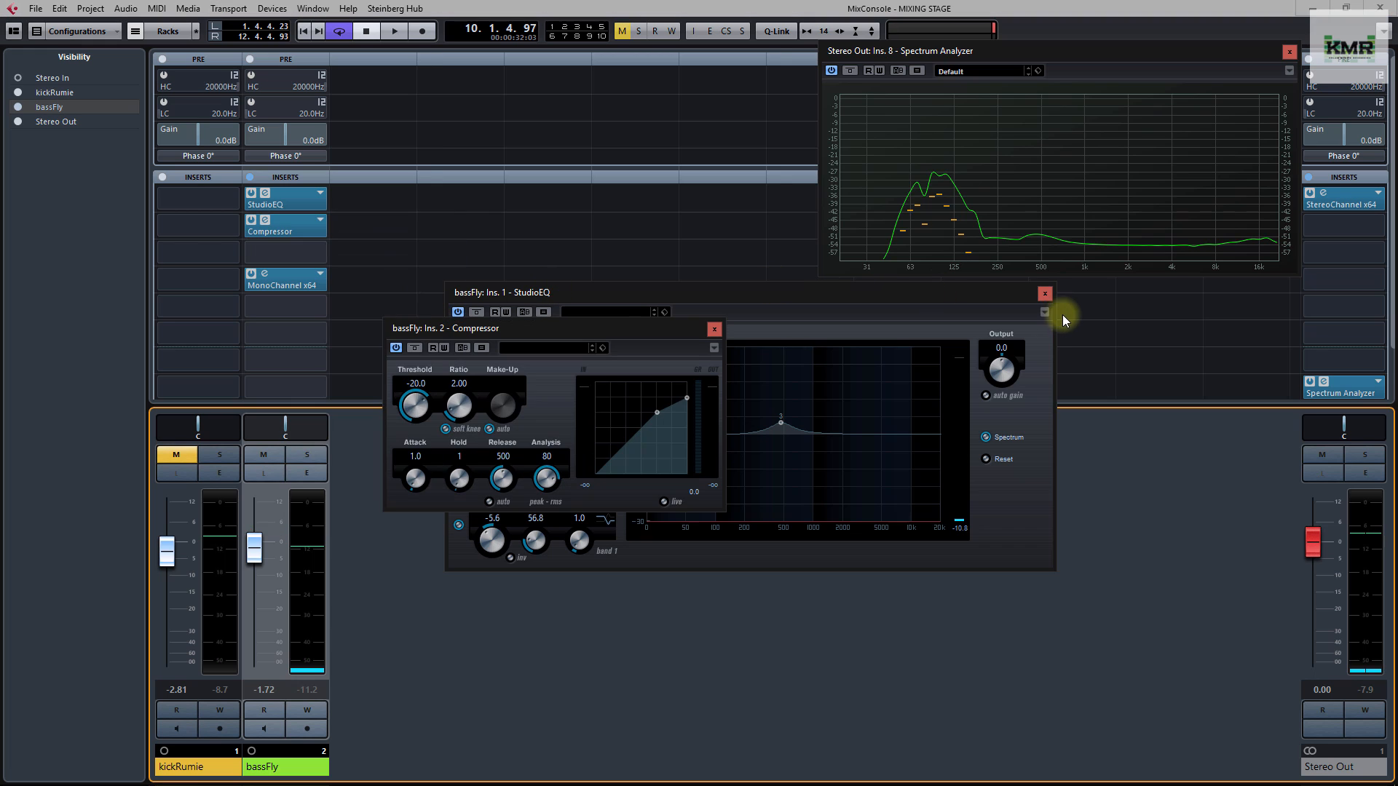
{"action": "left_click_drag", "start_coordinate": [866, 291], "coordinate": [1150, 329]}
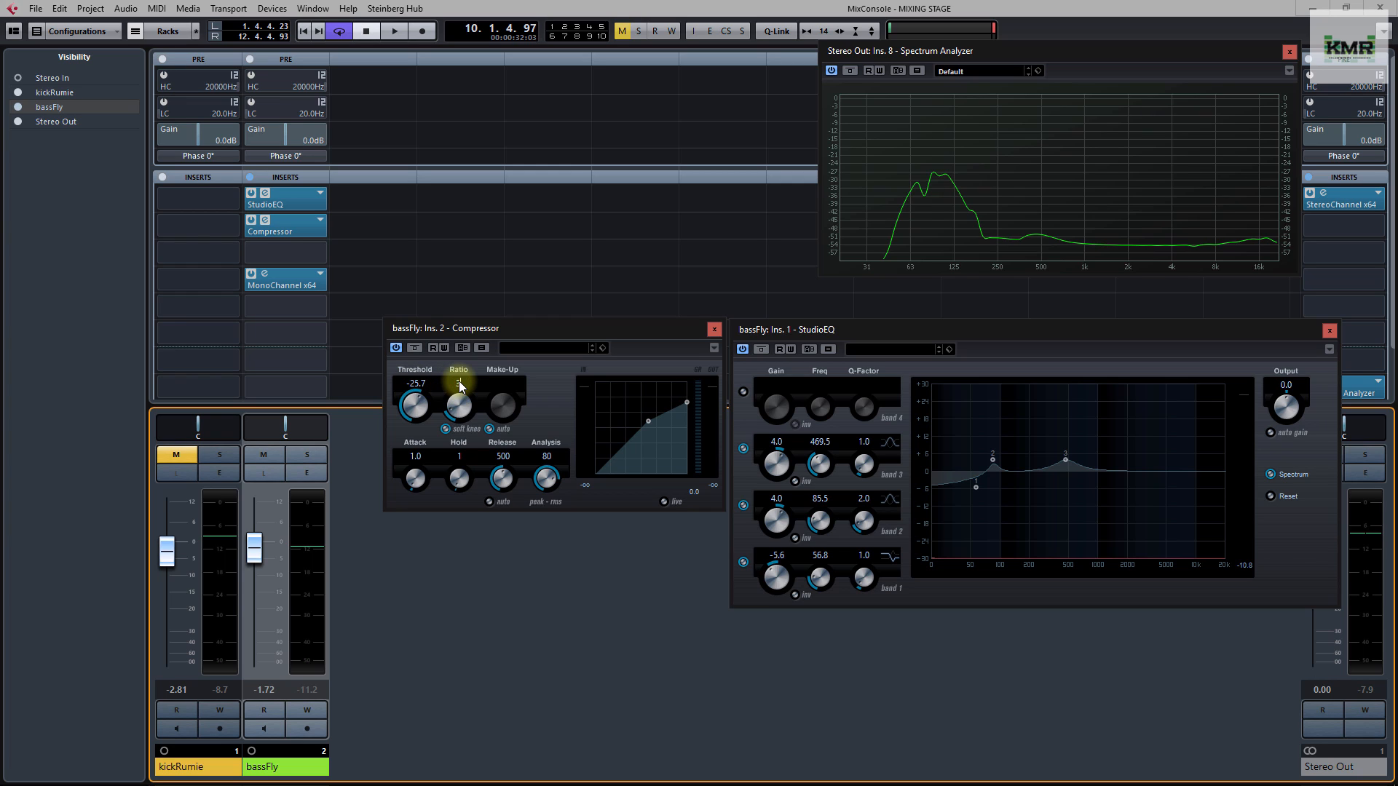
Set the Compressor's threshold to -25.7 dB and ratio to 3.00, and play the bass with the StudioEQ window closed
{"action": "scroll", "coordinate": [458, 381], "scroll_direction": "up", "scroll_amount": 2}
{"action": "key", "text": "space"}
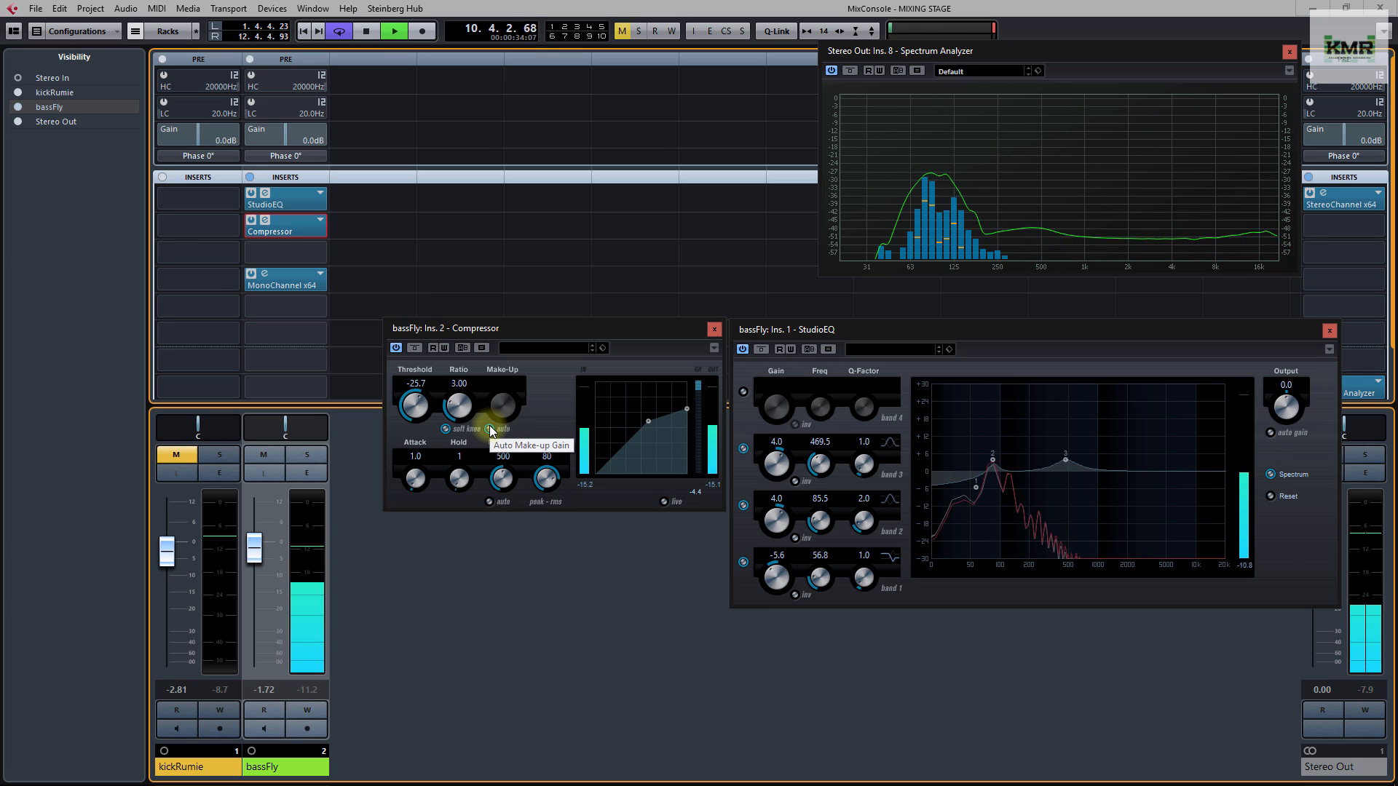
{"action": "left_click_drag", "start_coordinate": [634, 327], "coordinate": [574, 294]}
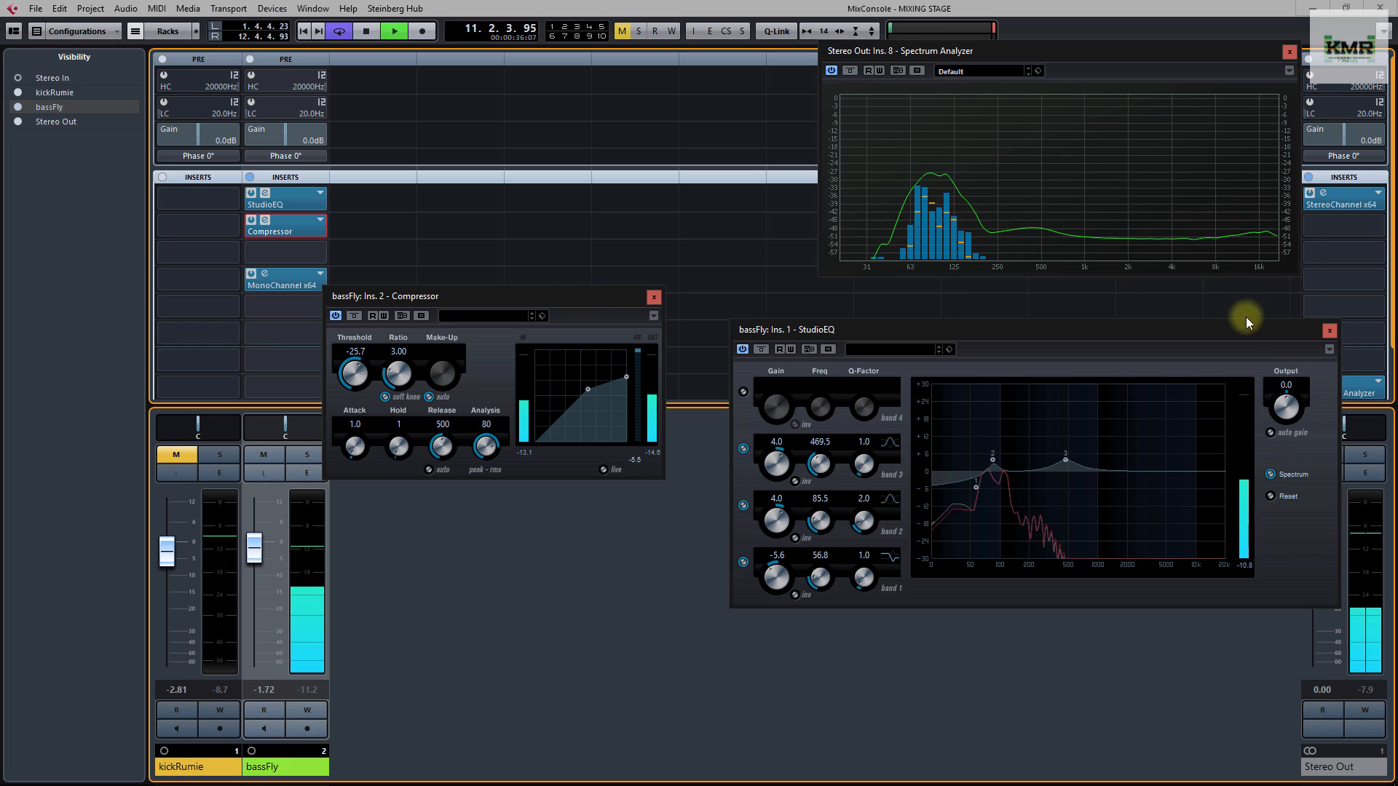
{"action": "left_click", "coordinate": [1328, 330]}
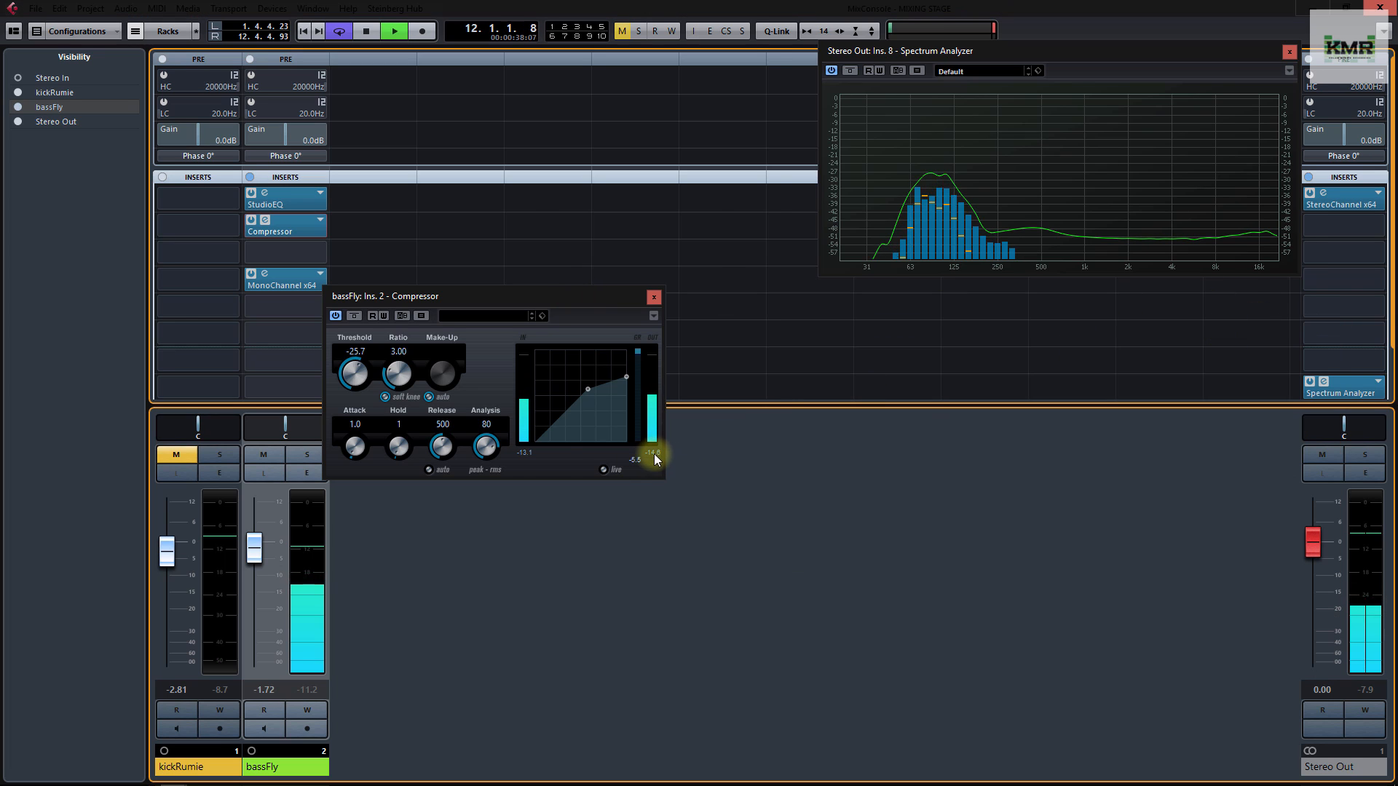
{"action": "left_click_drag", "start_coordinate": [553, 305], "coordinate": [682, 322]}
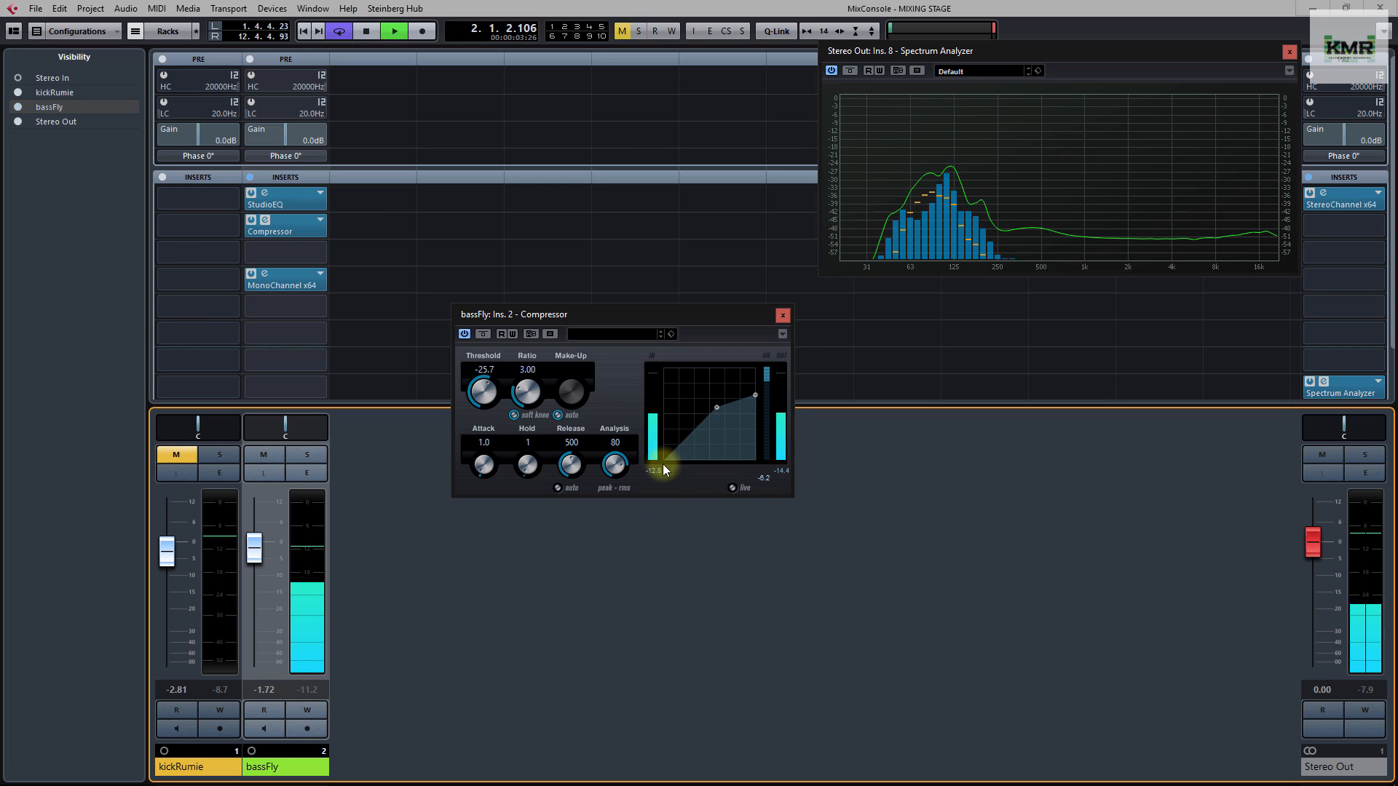
Disable the Compressor's automatic make-up gain, set Make-Up to 6 dB, and close the plug-in after comparing its input and output levels
{"action": "left_click", "coordinate": [561, 415]}
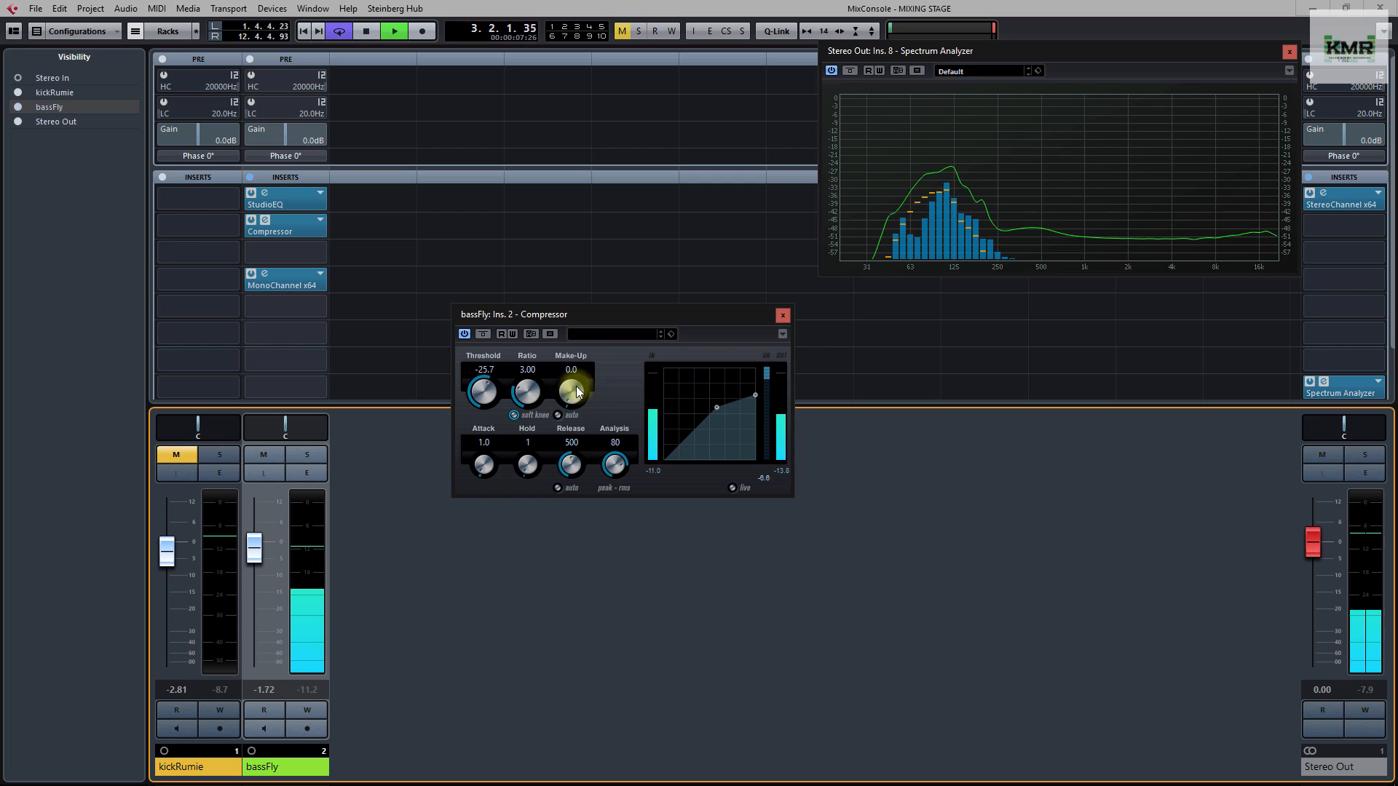
{"action": "left_click", "coordinate": [572, 369]}
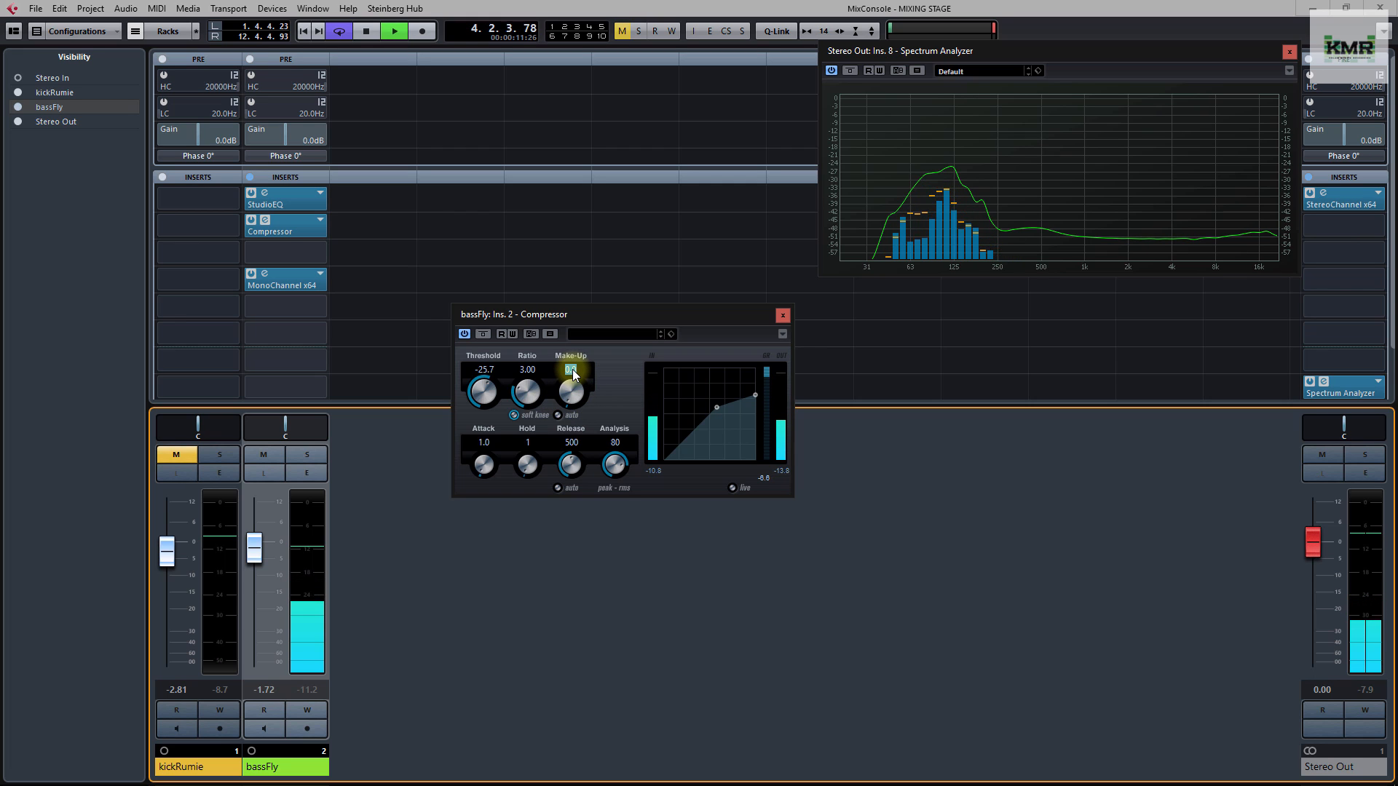
{"action": "type", "text": "6"}
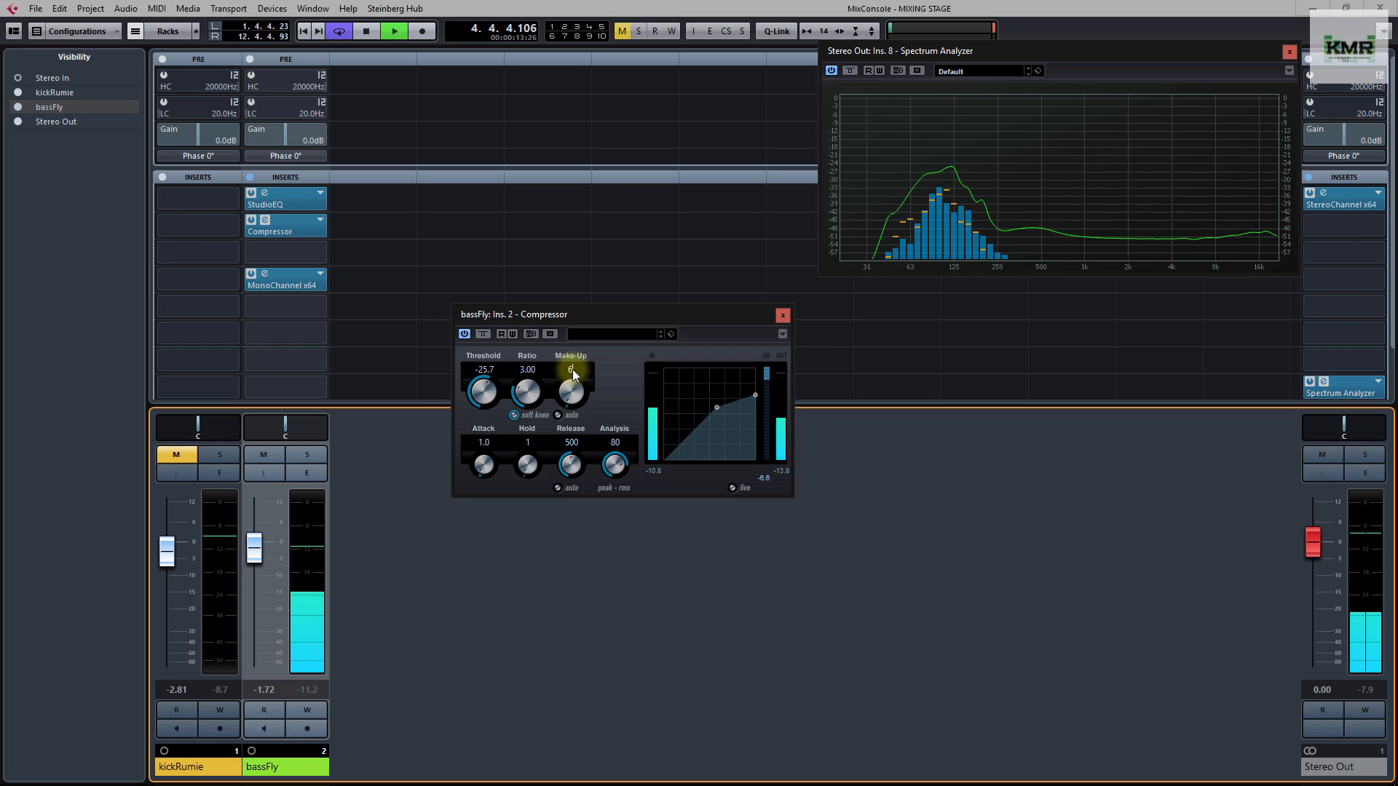
{"action": "key", "text": "Return"}
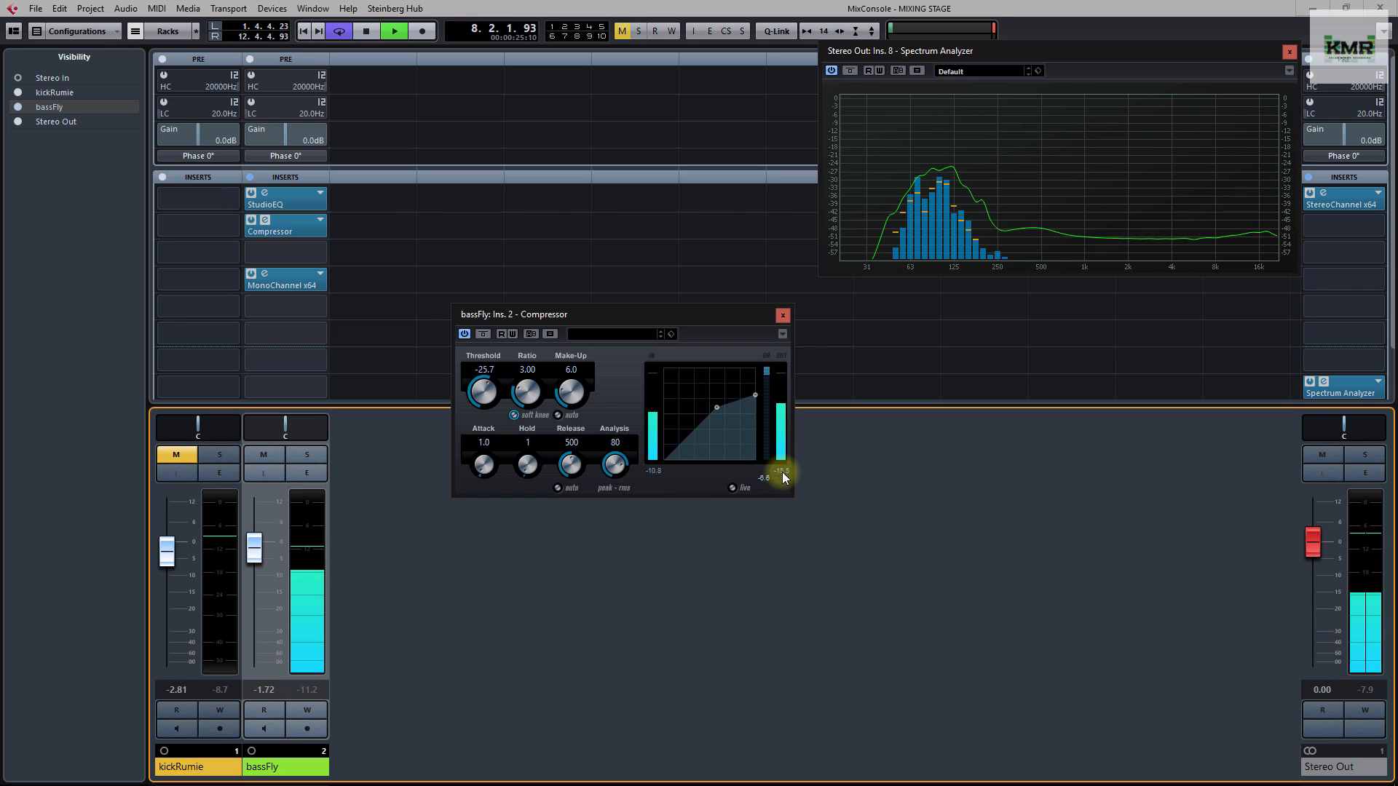
{"action": "left_click", "coordinate": [657, 472]}
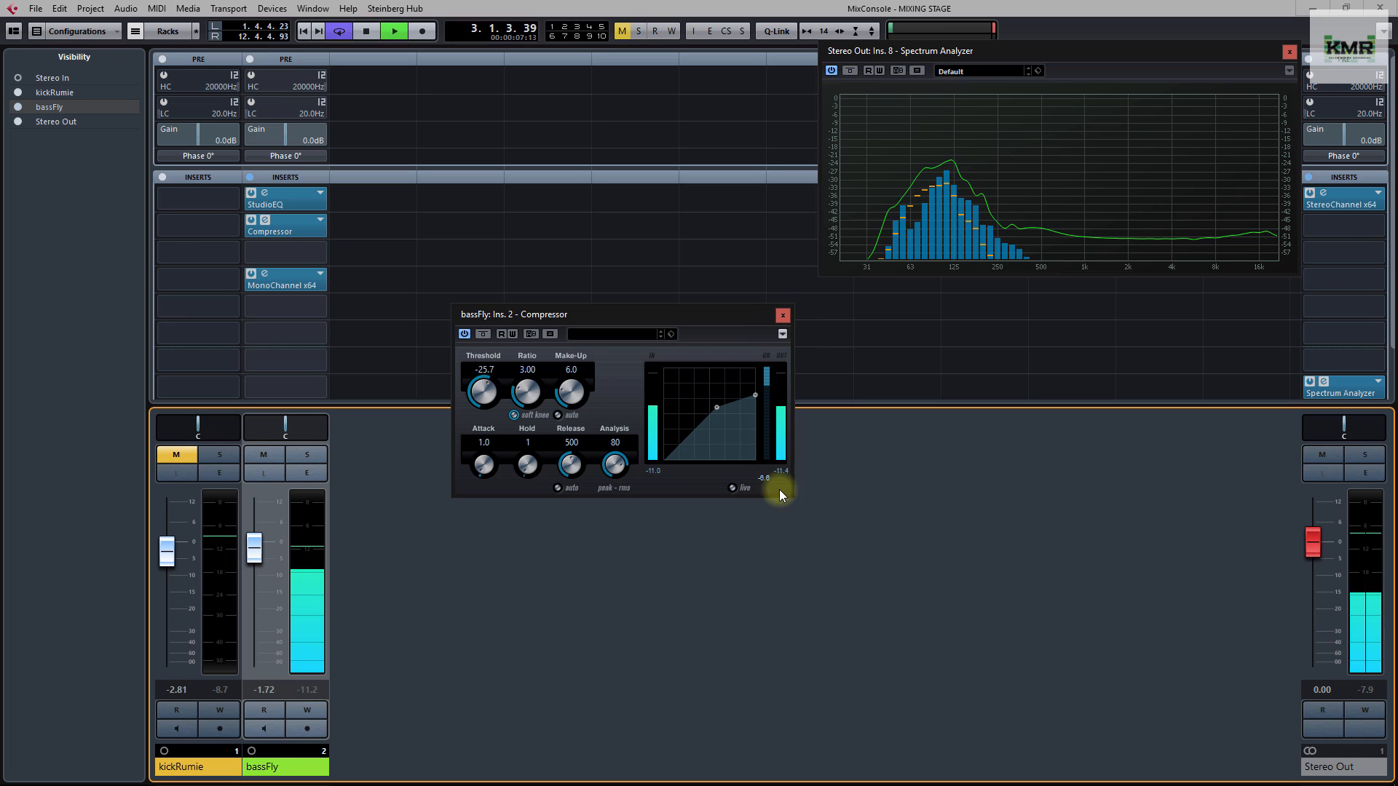
{"action": "left_click", "coordinate": [782, 314]}
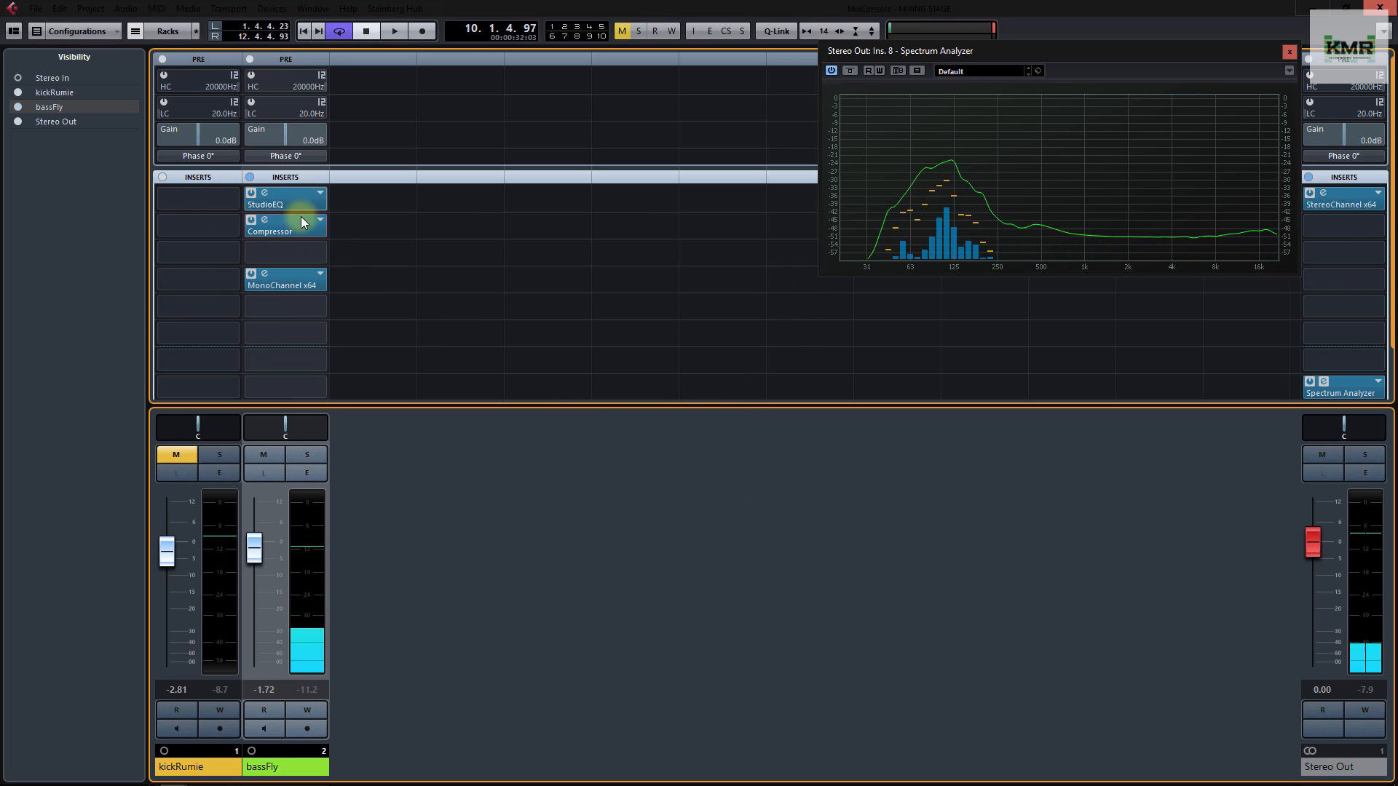
Load AmpliTube 4 into bassFly's third insert slot, reposition its window, and choose the Alfa Bass preset
{"action": "left_click", "coordinate": [321, 252]}
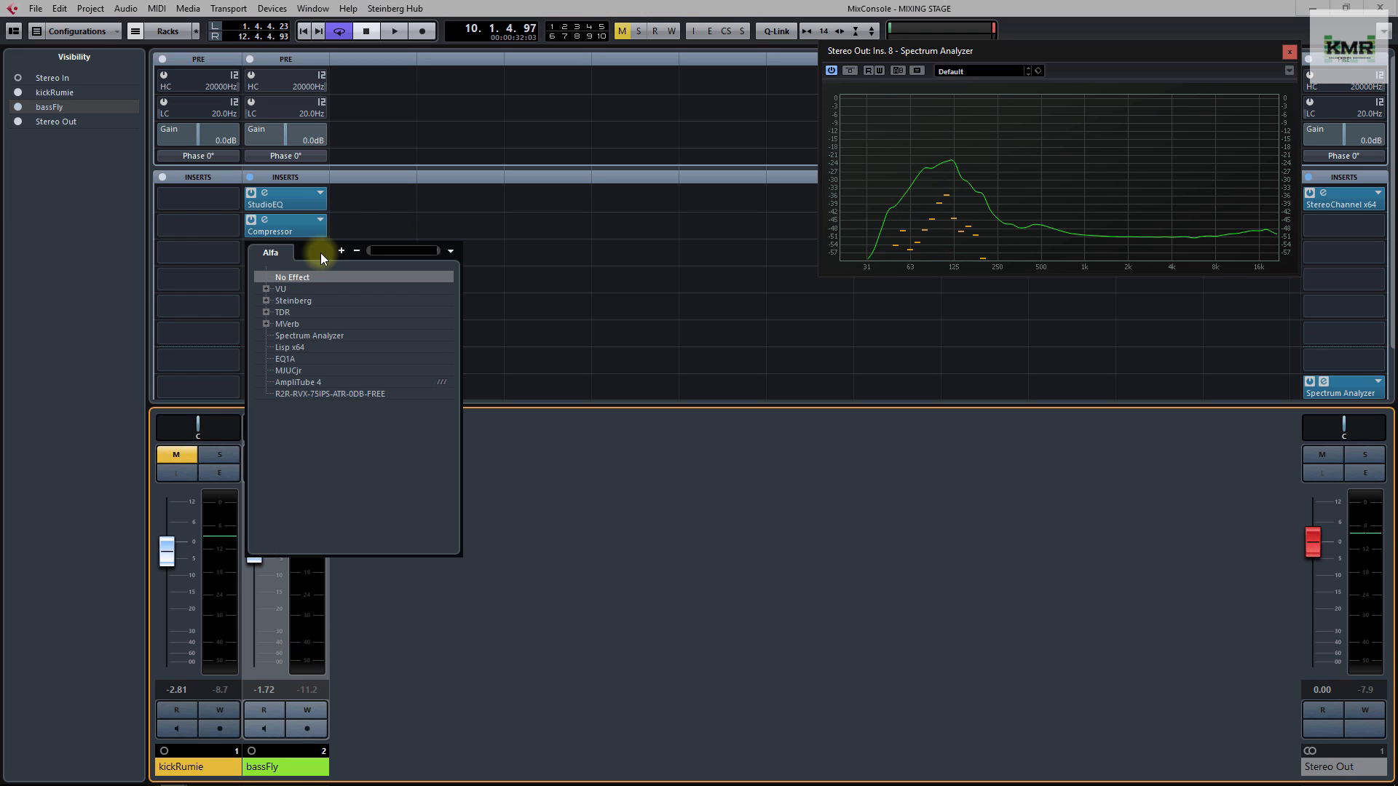
{"action": "left_click", "coordinate": [302, 384]}
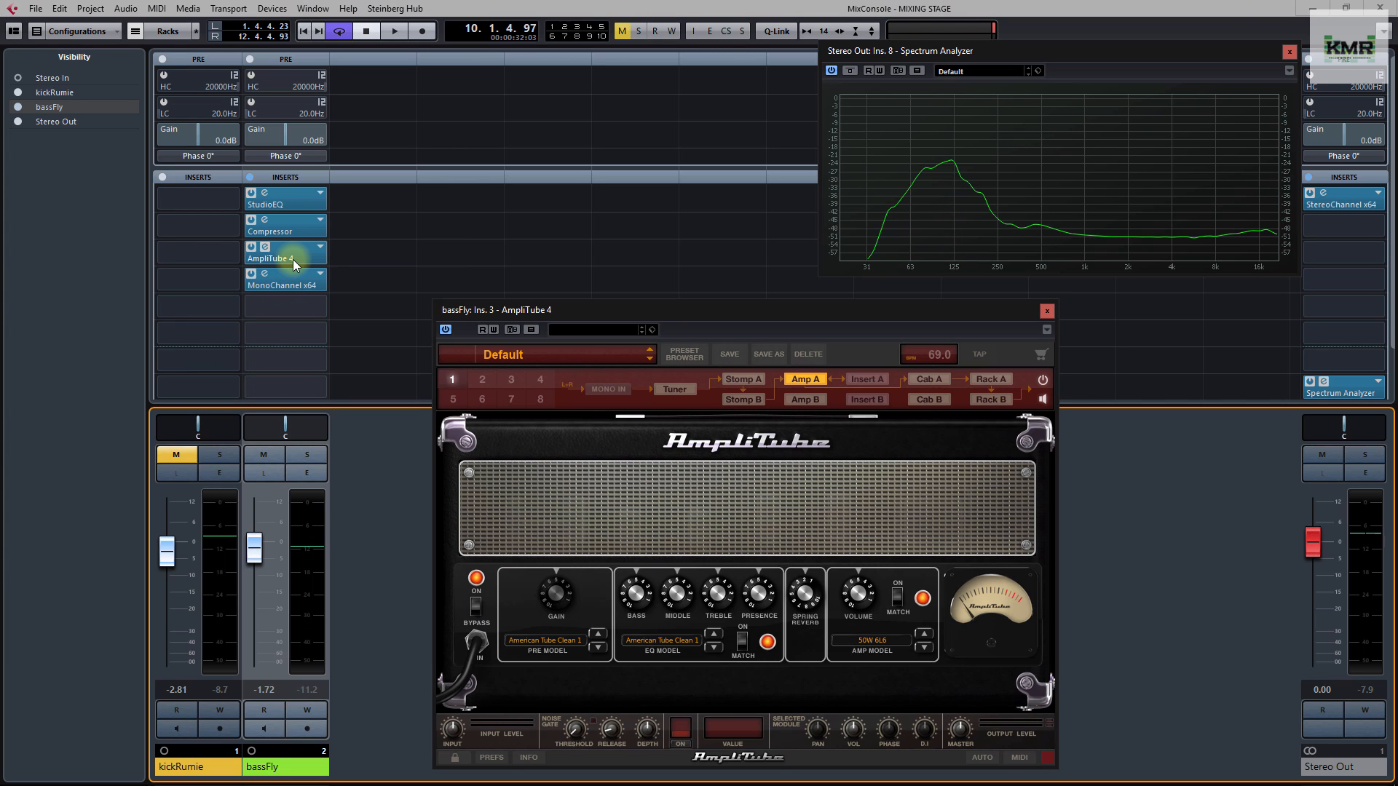
{"action": "mouse_move", "coordinate": [625, 308]}
{"action": "left_mouse_down"}
{"action": "mouse_move", "coordinate": [600, 237]}
{"action": "mouse_move", "coordinate": [609, 301]}
{"action": "left_mouse_up"}
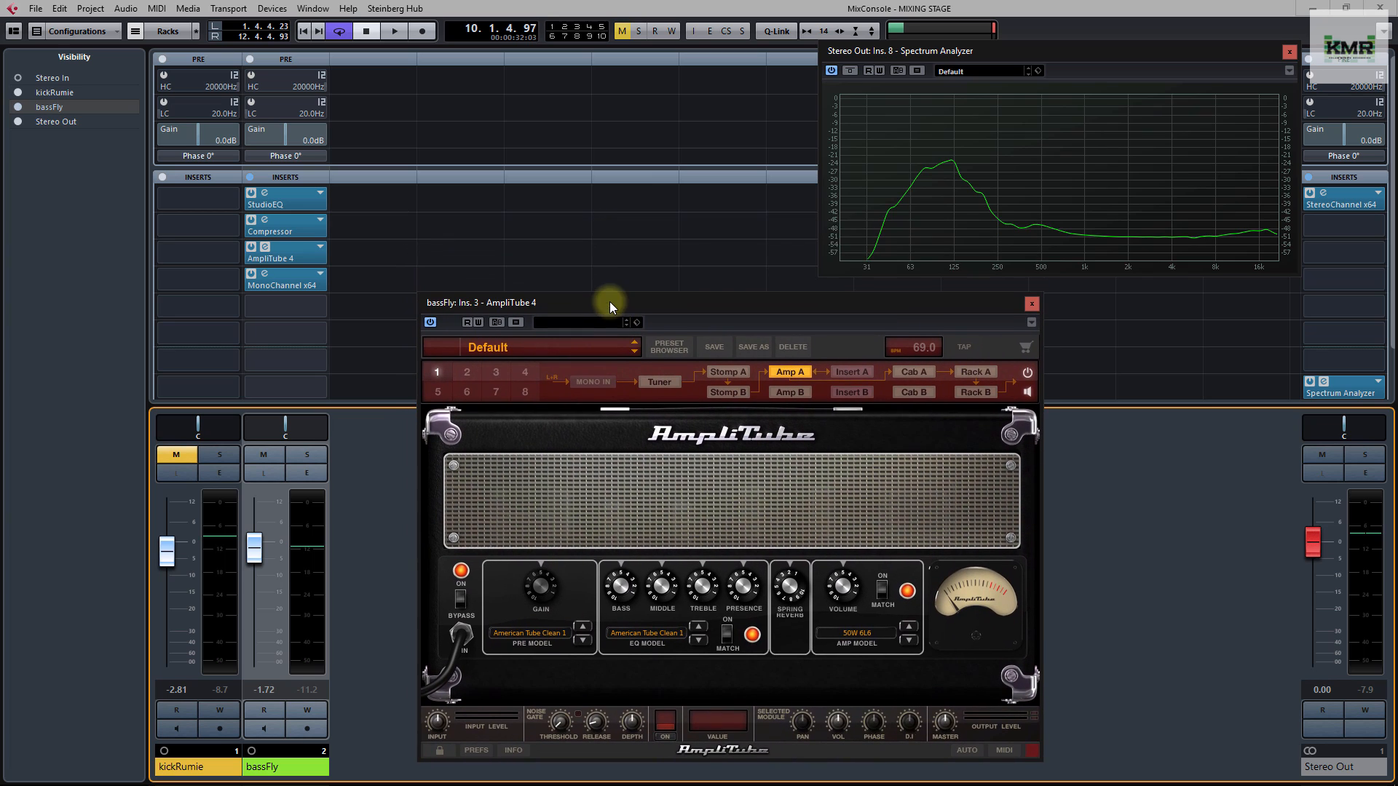
{"action": "left_click", "coordinate": [578, 322]}
{"action": "double_click", "coordinate": [572, 415]}
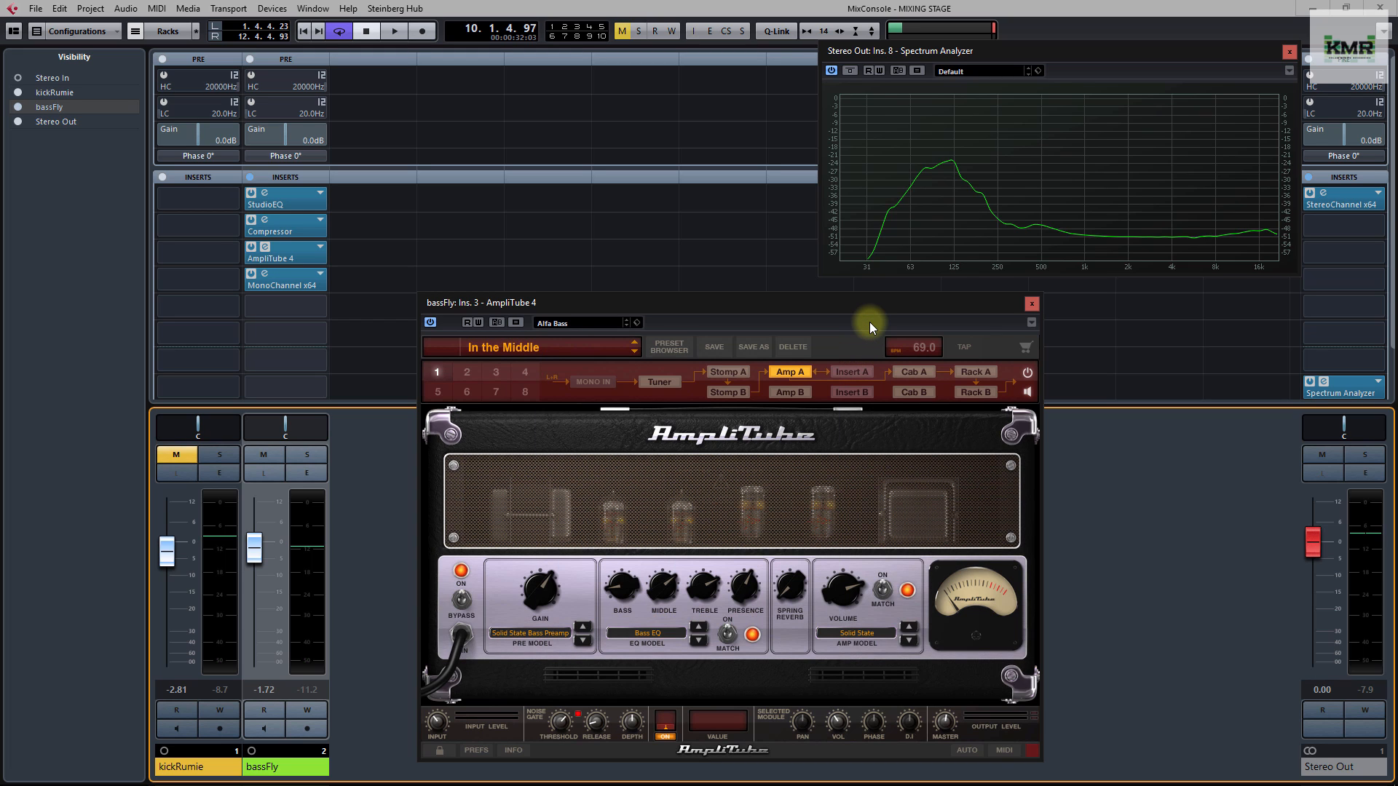
Play the bass through AmpliTube 4 while adjusting the amp's Bass and Treble controls, and stop playback
{"action": "key", "text": "space"}
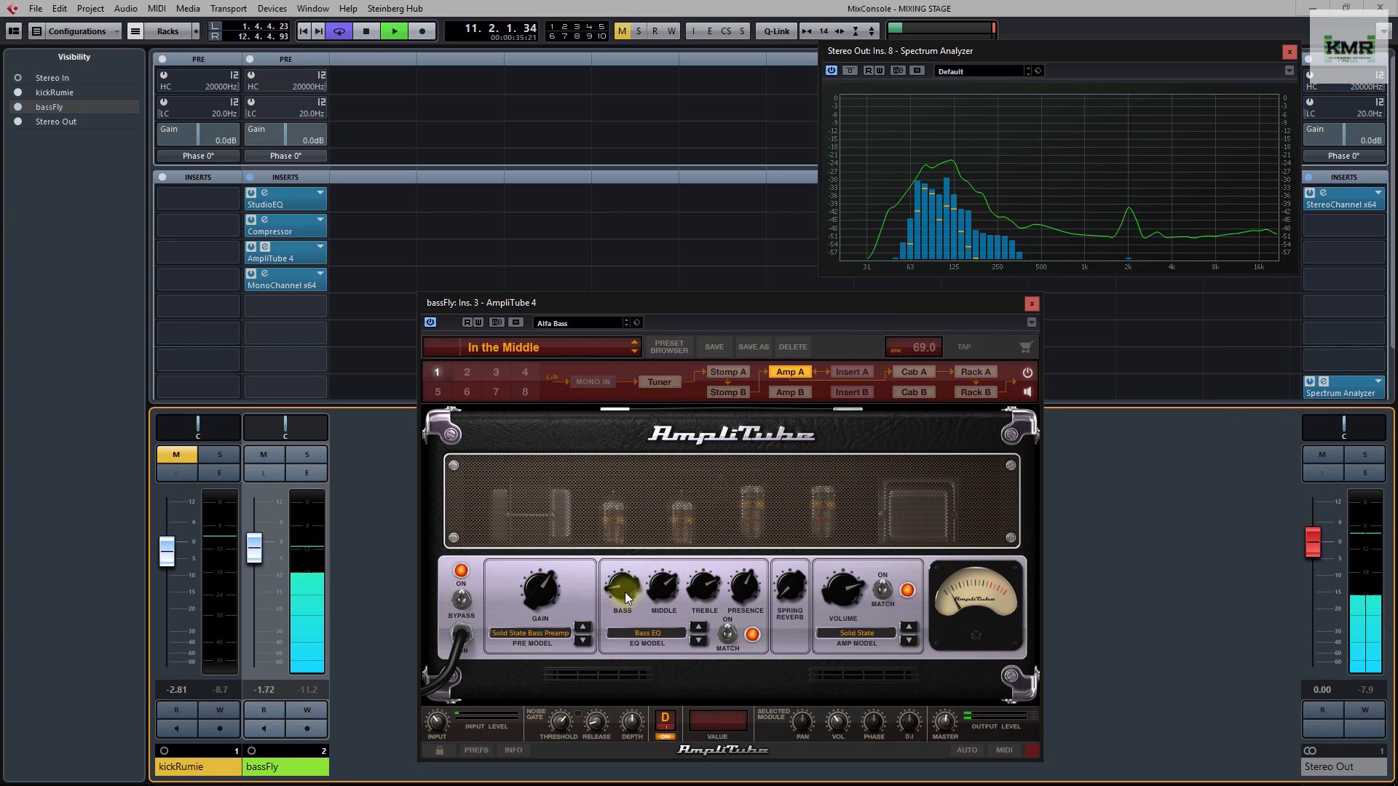
{"action": "left_click_drag", "start_coordinate": [626, 597], "coordinate": [636, 581]}
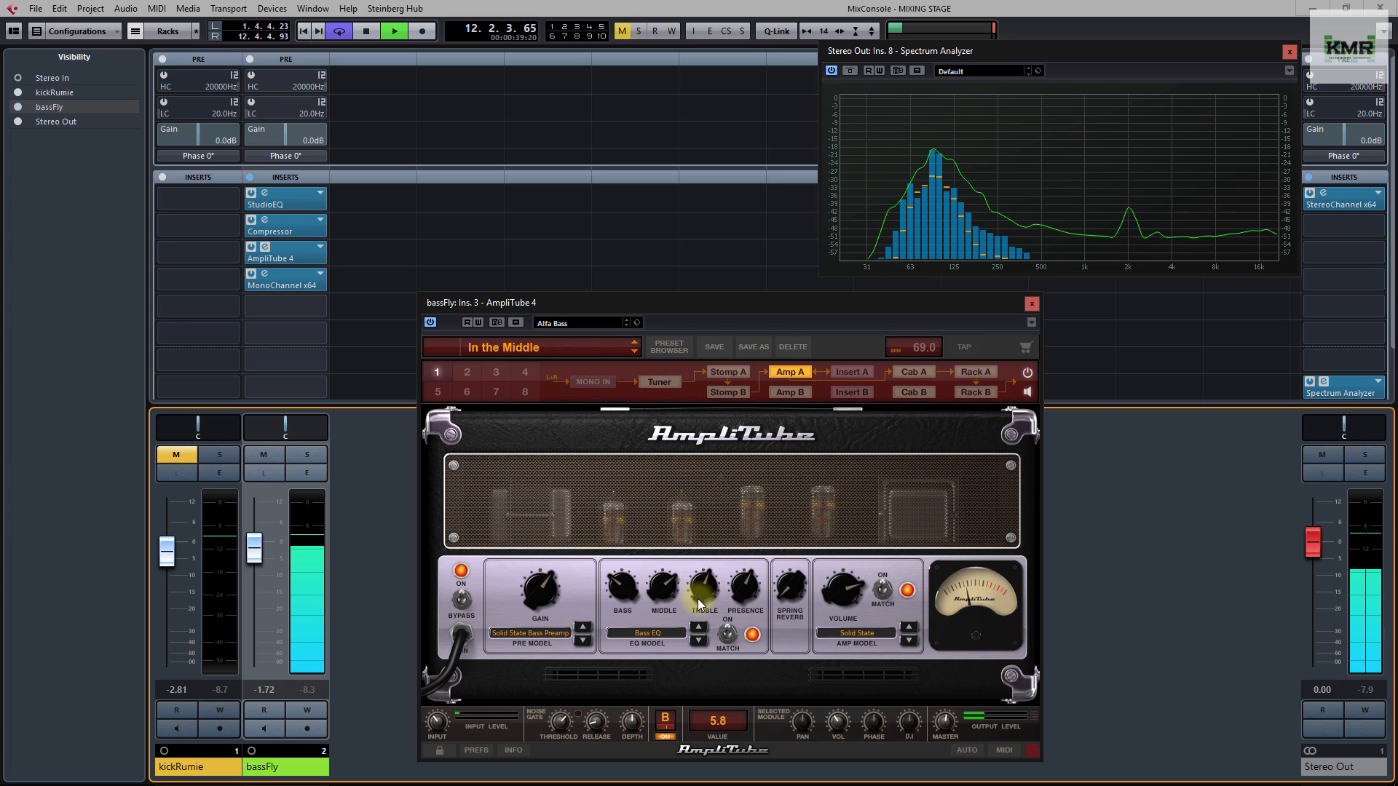
{"action": "left_click_drag", "start_coordinate": [697, 598], "coordinate": [697, 601]}
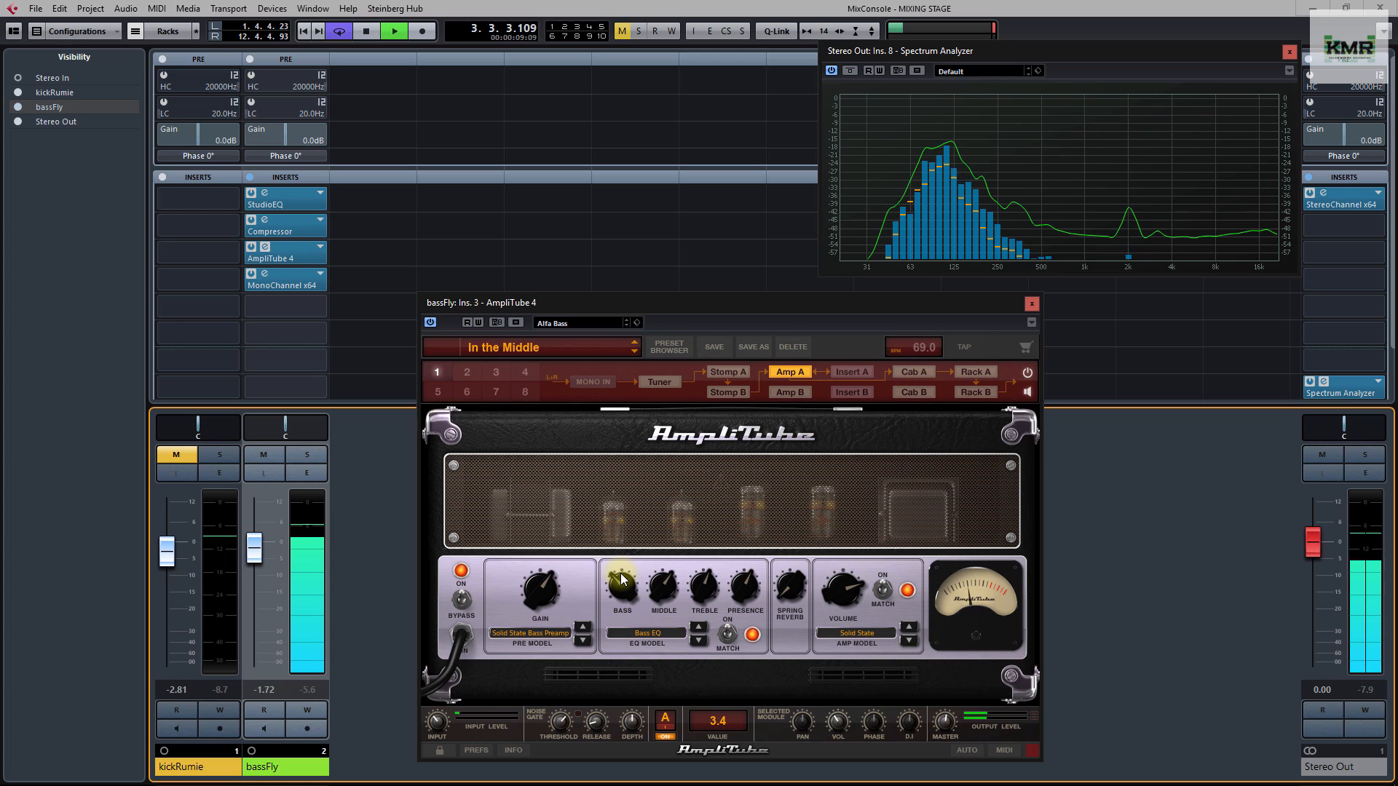
{"action": "key", "text": "space"}
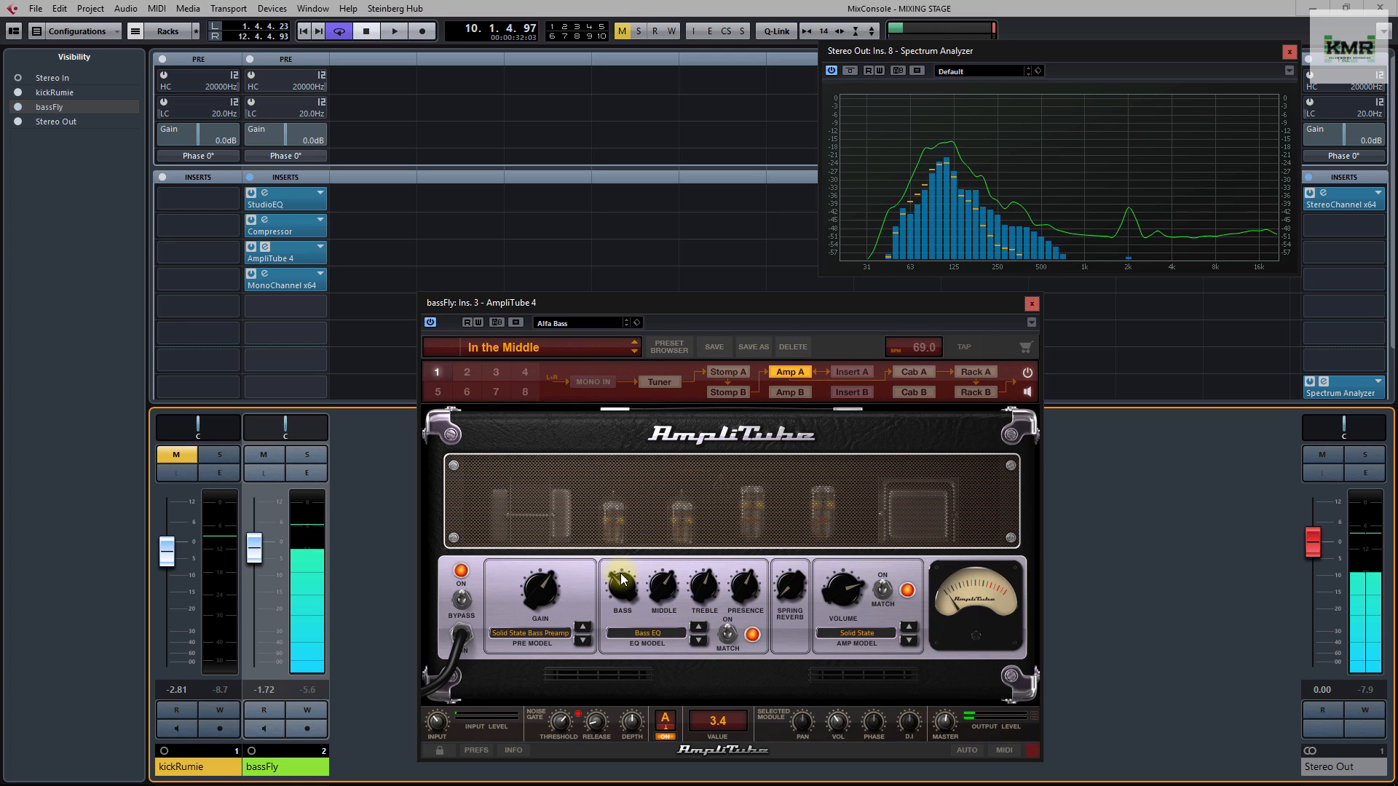
Lower AmpliTube's master level to -8.0 dB during playback using bassFly's MonoChannel VU meter as reference, and close the amp window
{"action": "left_click", "coordinate": [287, 278]}
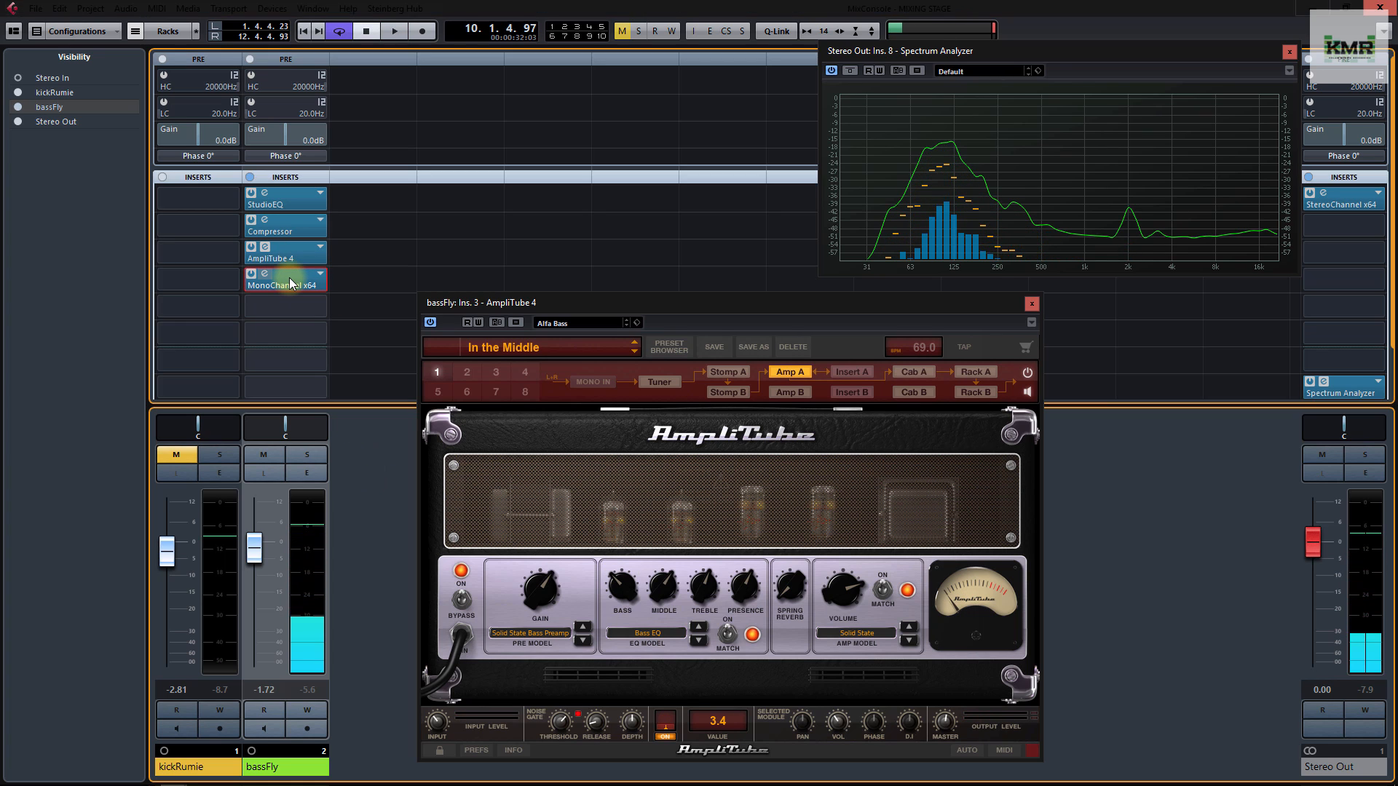
{"action": "left_click_drag", "start_coordinate": [961, 61], "coordinate": [651, 58]}
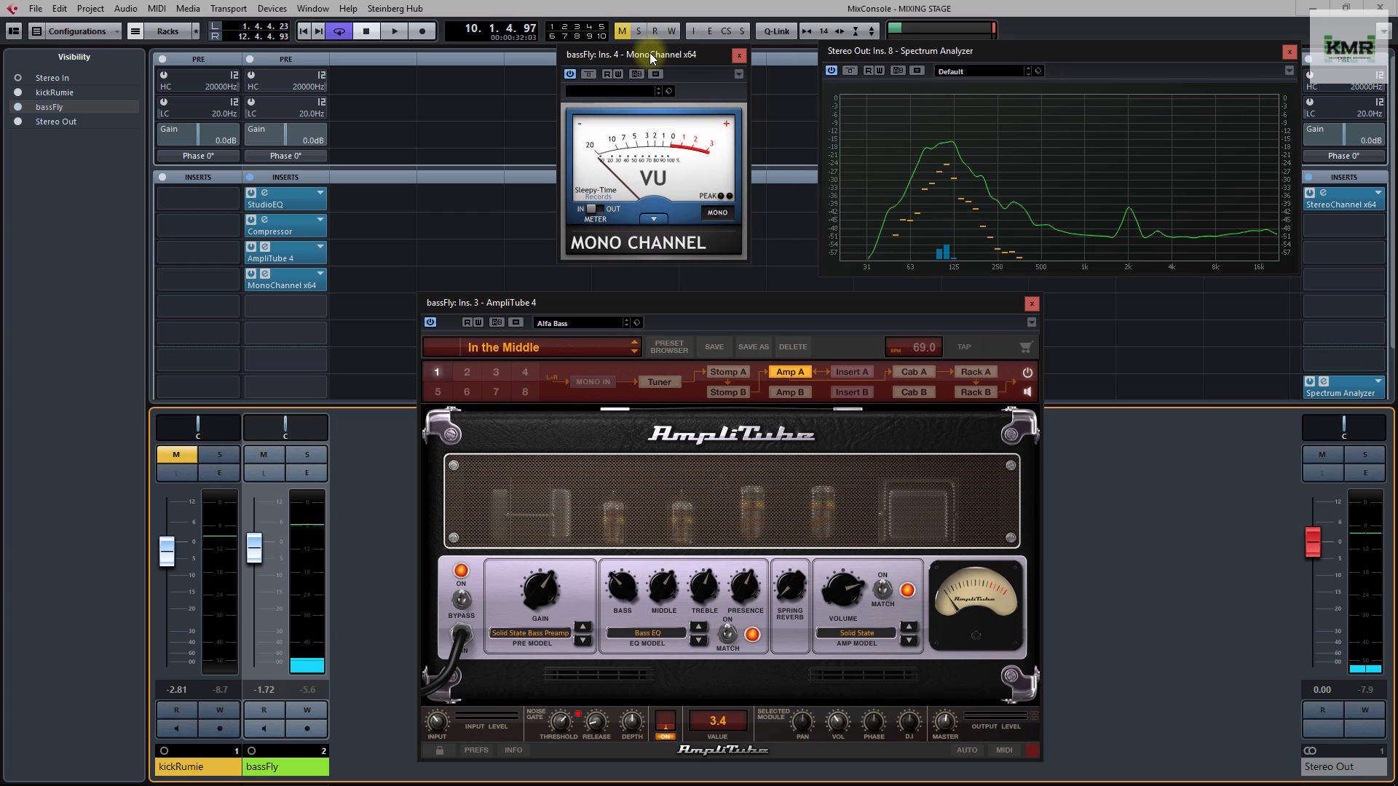
{"action": "key", "text": "space"}
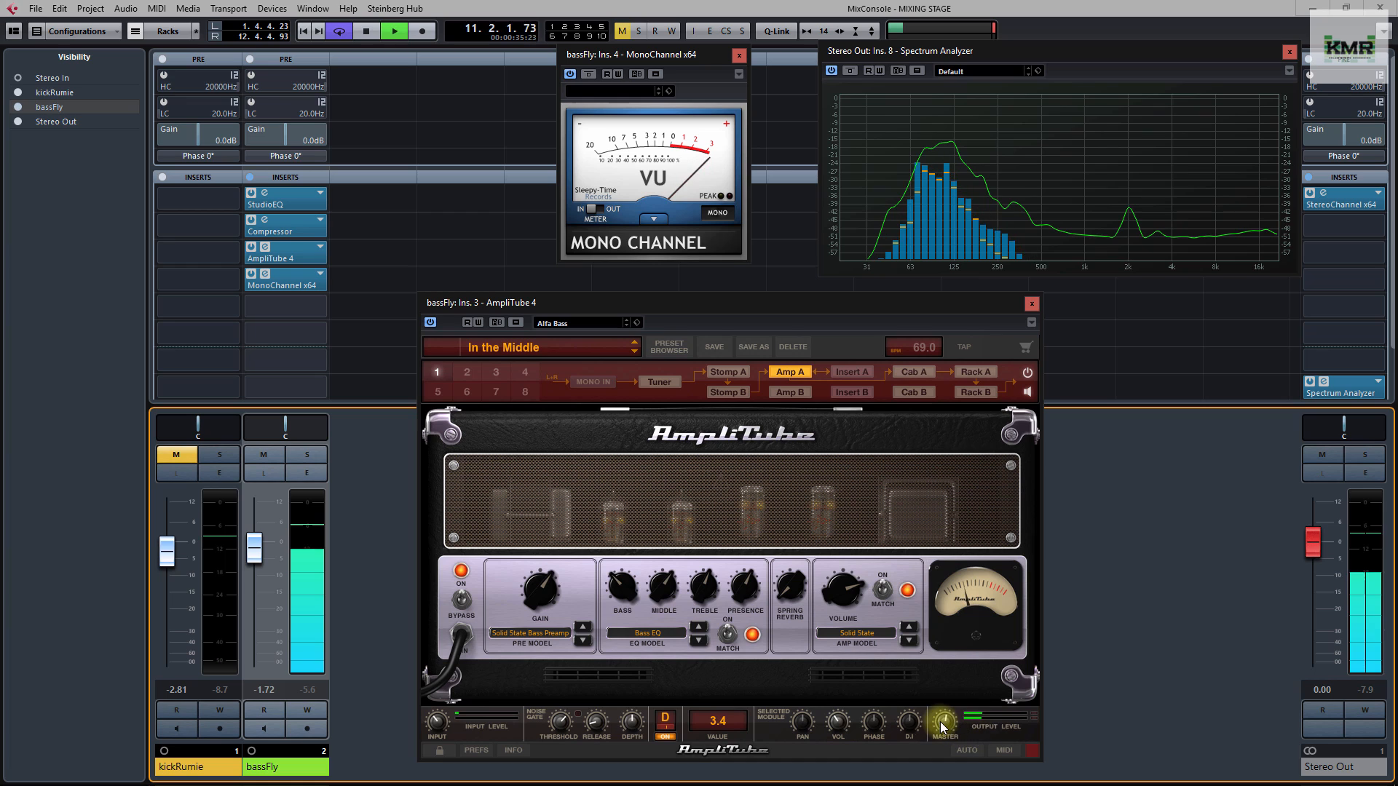
{"action": "left_click_drag", "start_coordinate": [943, 722], "coordinate": [938, 744]}
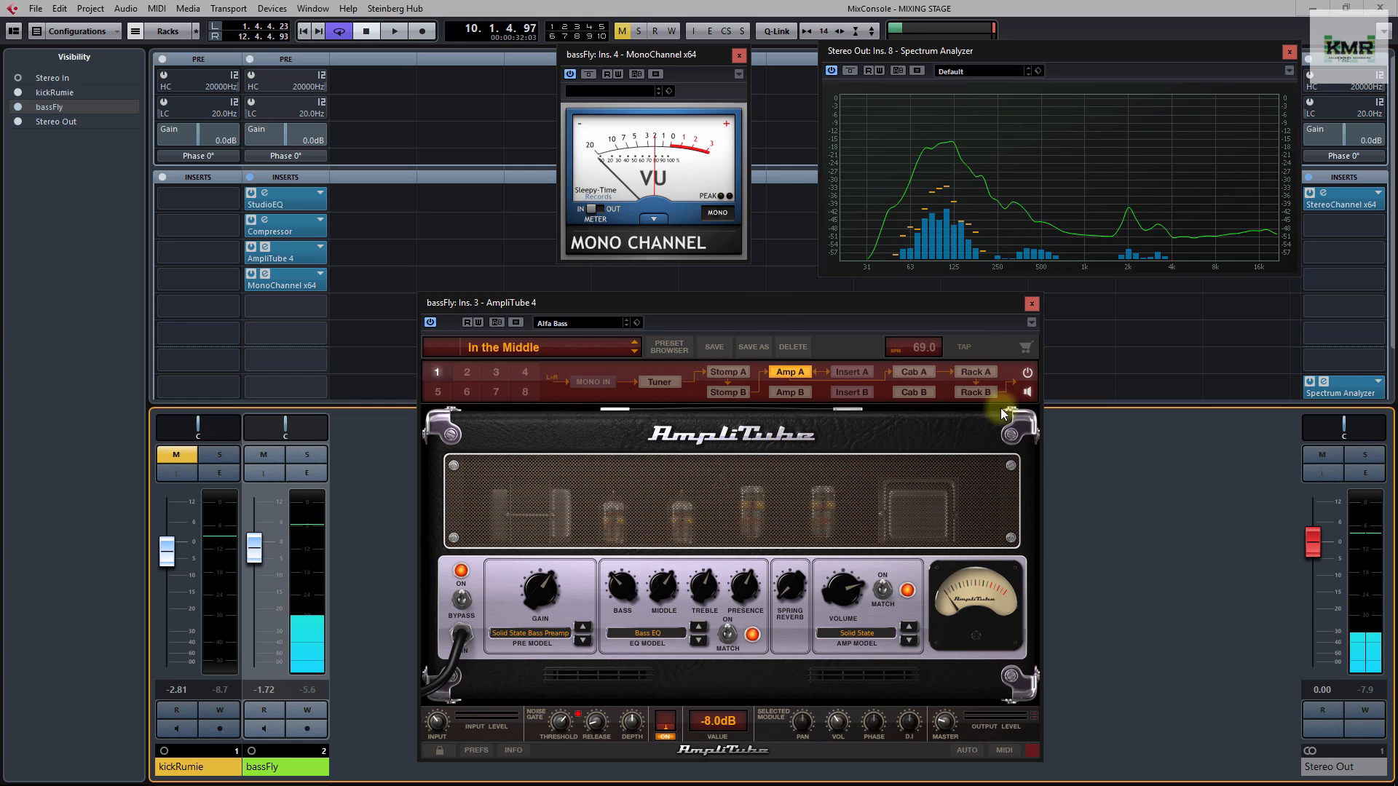
{"action": "left_click", "coordinate": [1031, 303]}
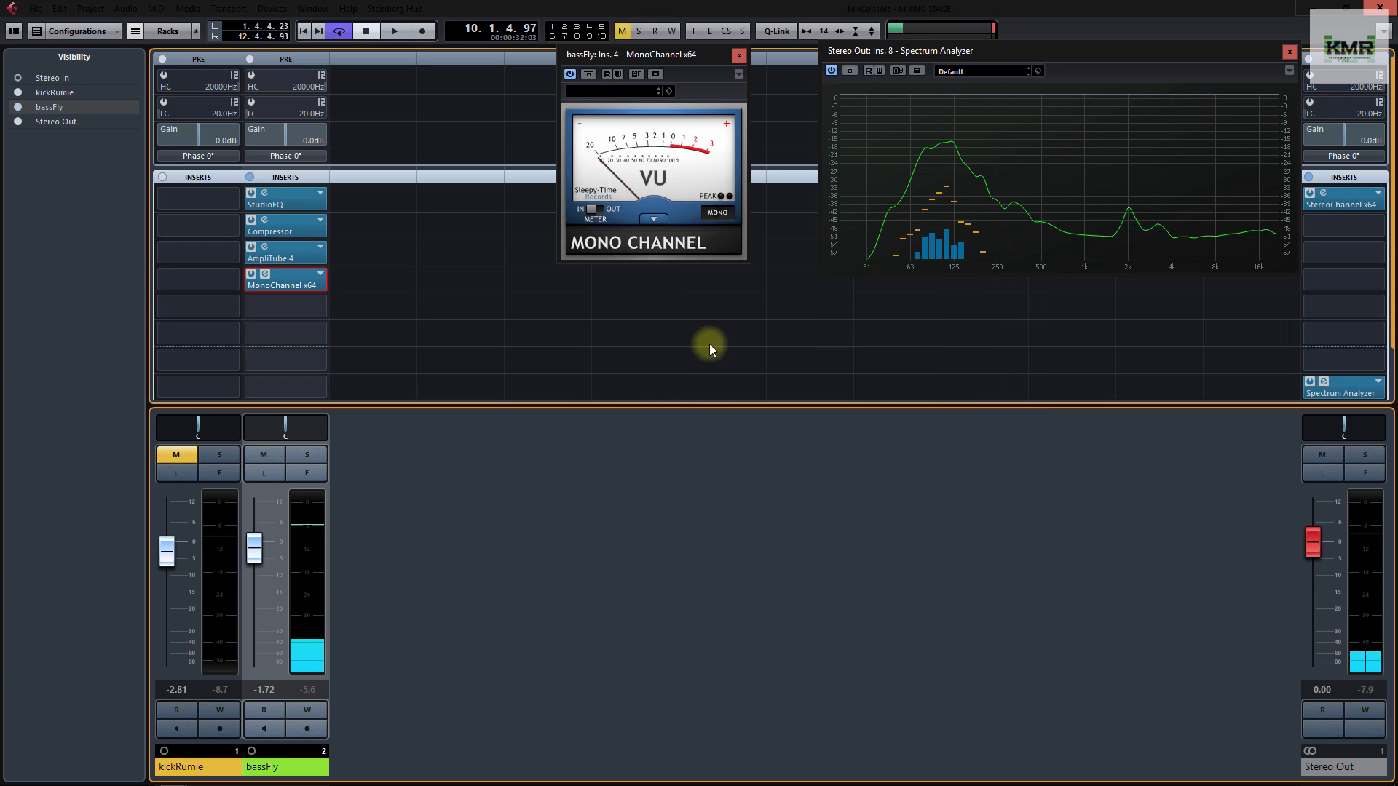
Load EQ1A into bassFly's fifth insert slot and compare the playing bass with the EQ switched off and on
{"action": "left_click", "coordinate": [321, 306]}
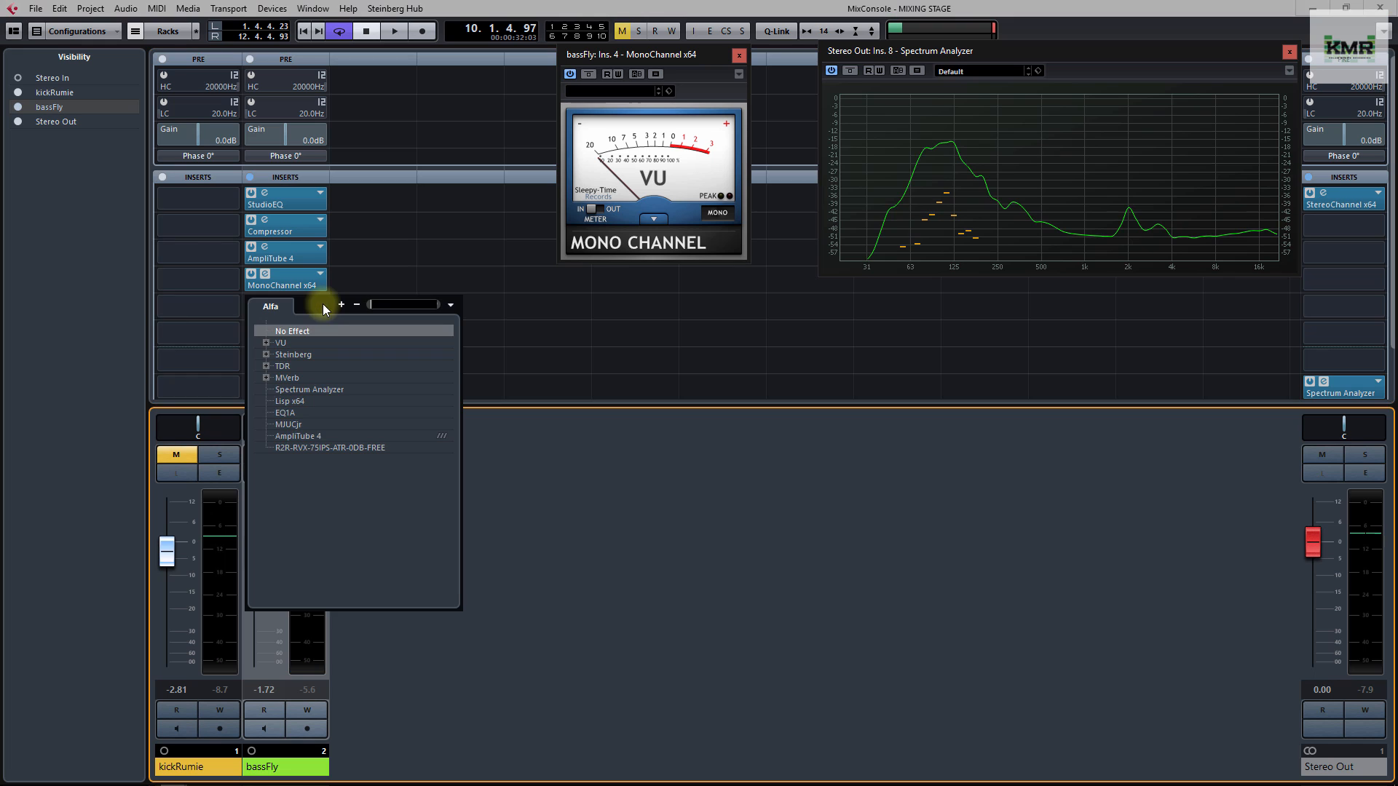
{"action": "left_click", "coordinate": [305, 414]}
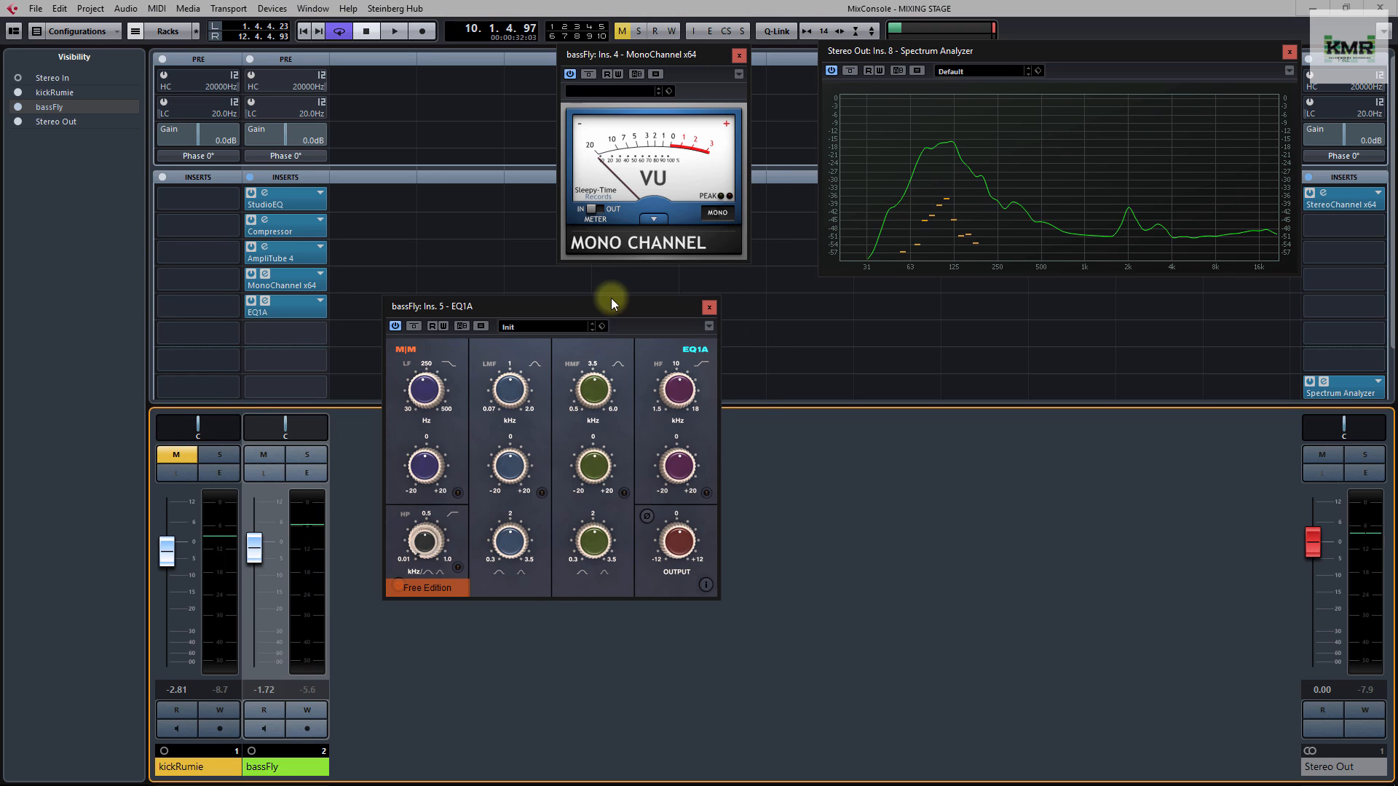
{"action": "key", "text": "space"}
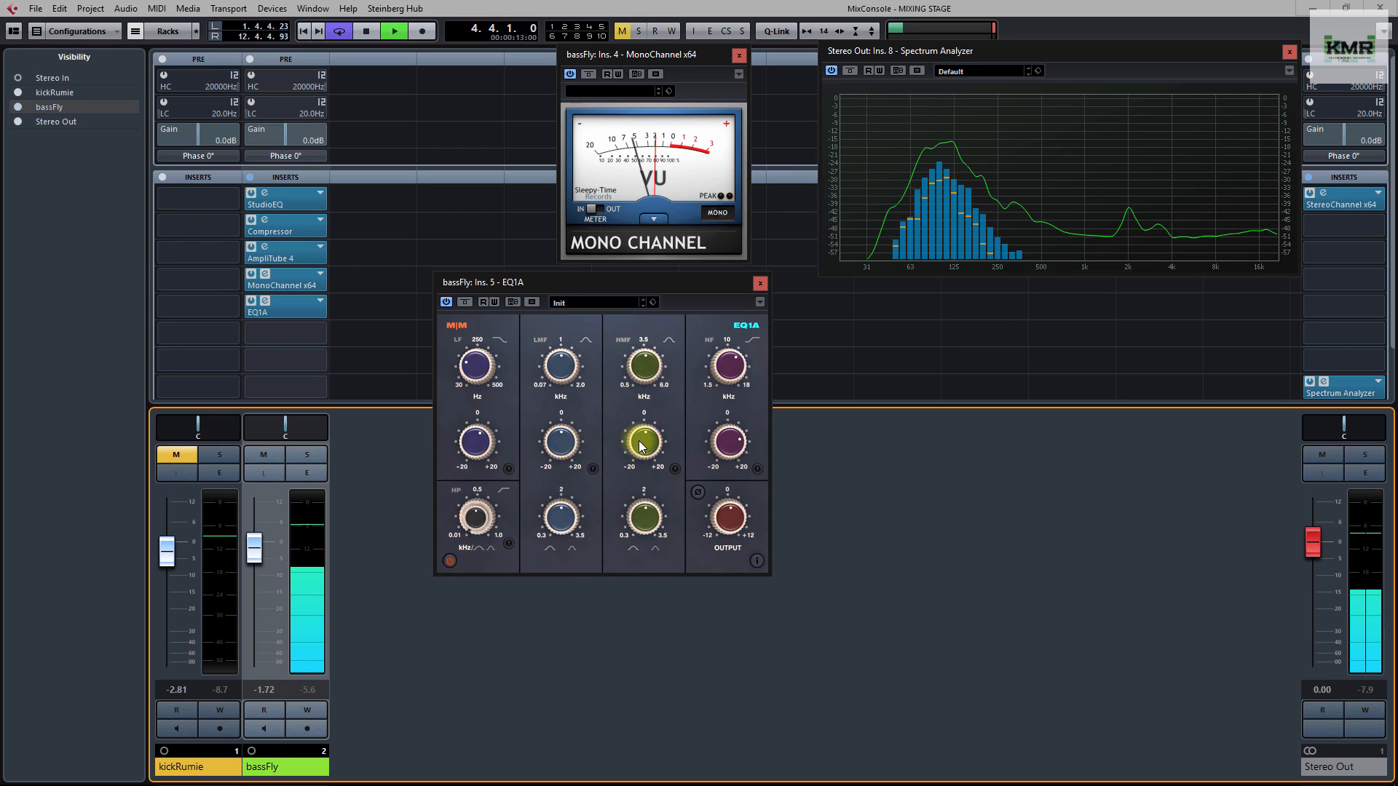
{"action": "left_click", "coordinate": [448, 562]}
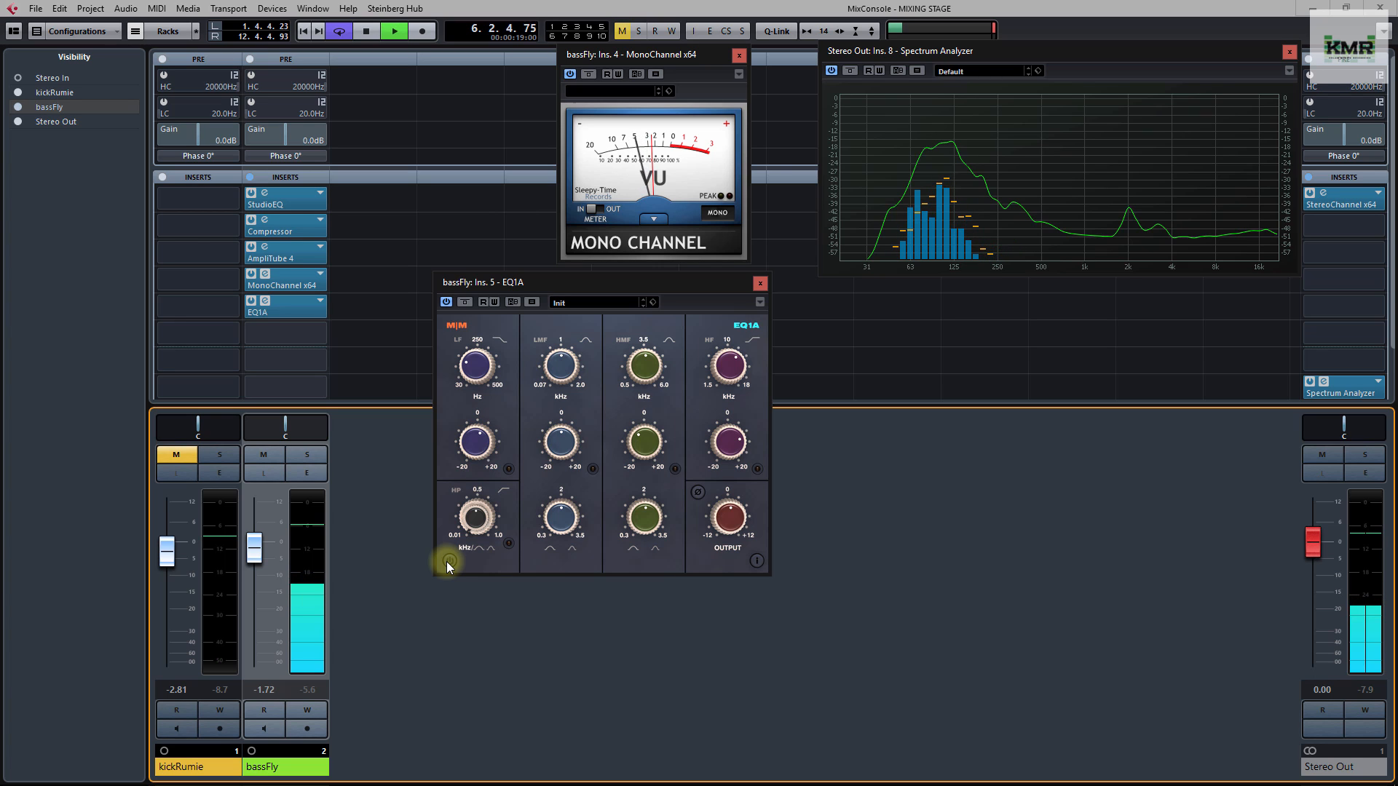
{"action": "left_click", "coordinate": [449, 562]}
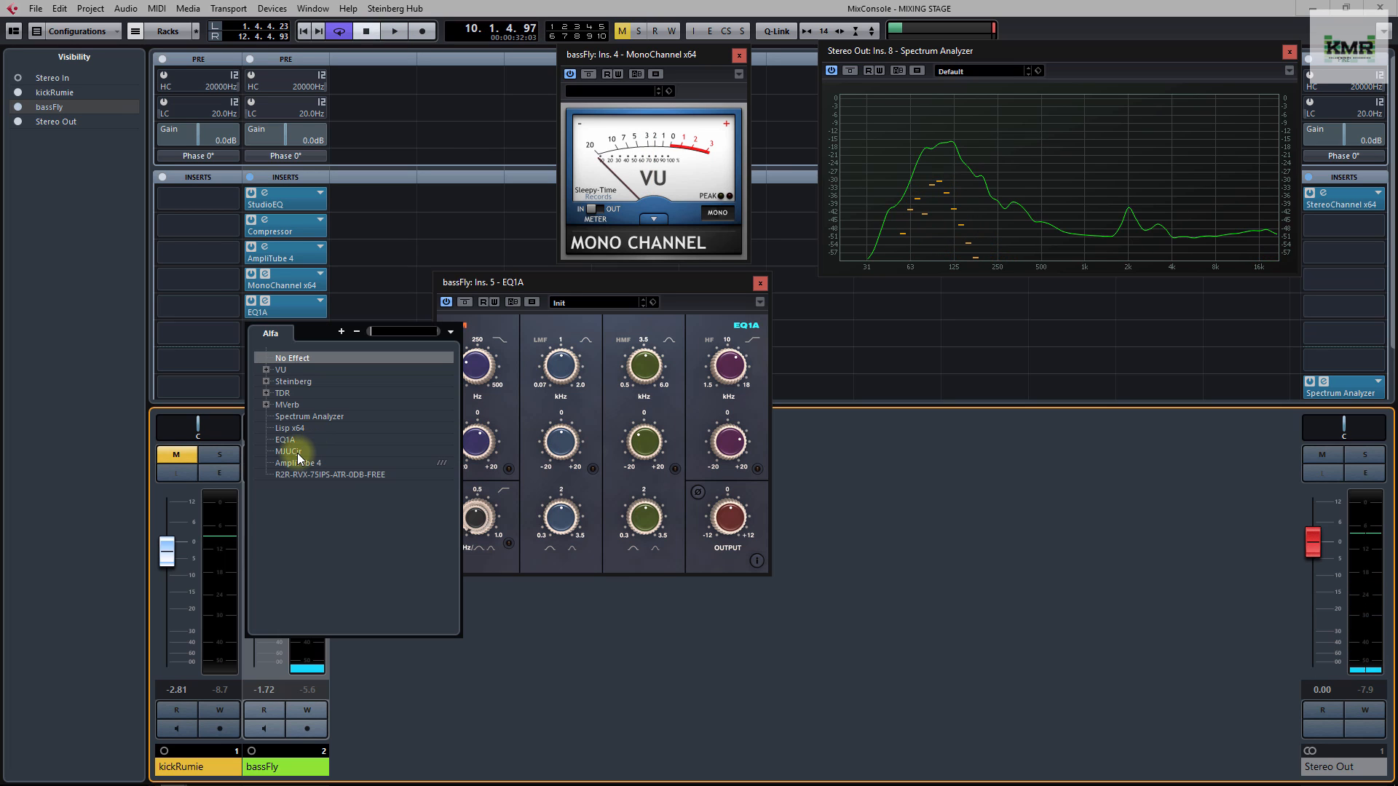
Load MJUCjr into bassFly's sixth insert slot and arrange its window beside EQ1A
{"action": "left_click", "coordinate": [291, 450]}
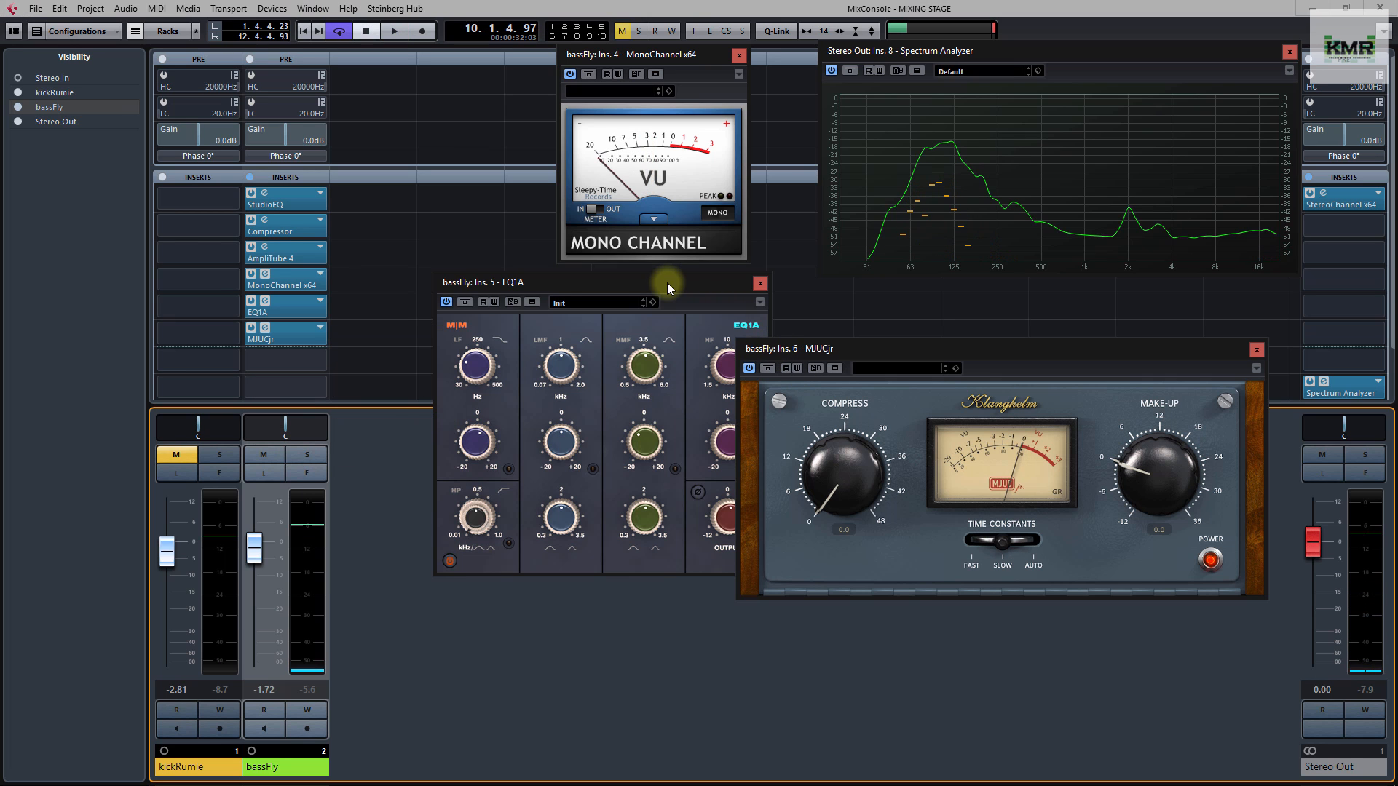
{"action": "left_click_drag", "start_coordinate": [667, 282], "coordinate": [596, 288]}
{"action": "left_click_drag", "start_coordinate": [981, 348], "coordinate": [952, 329]}
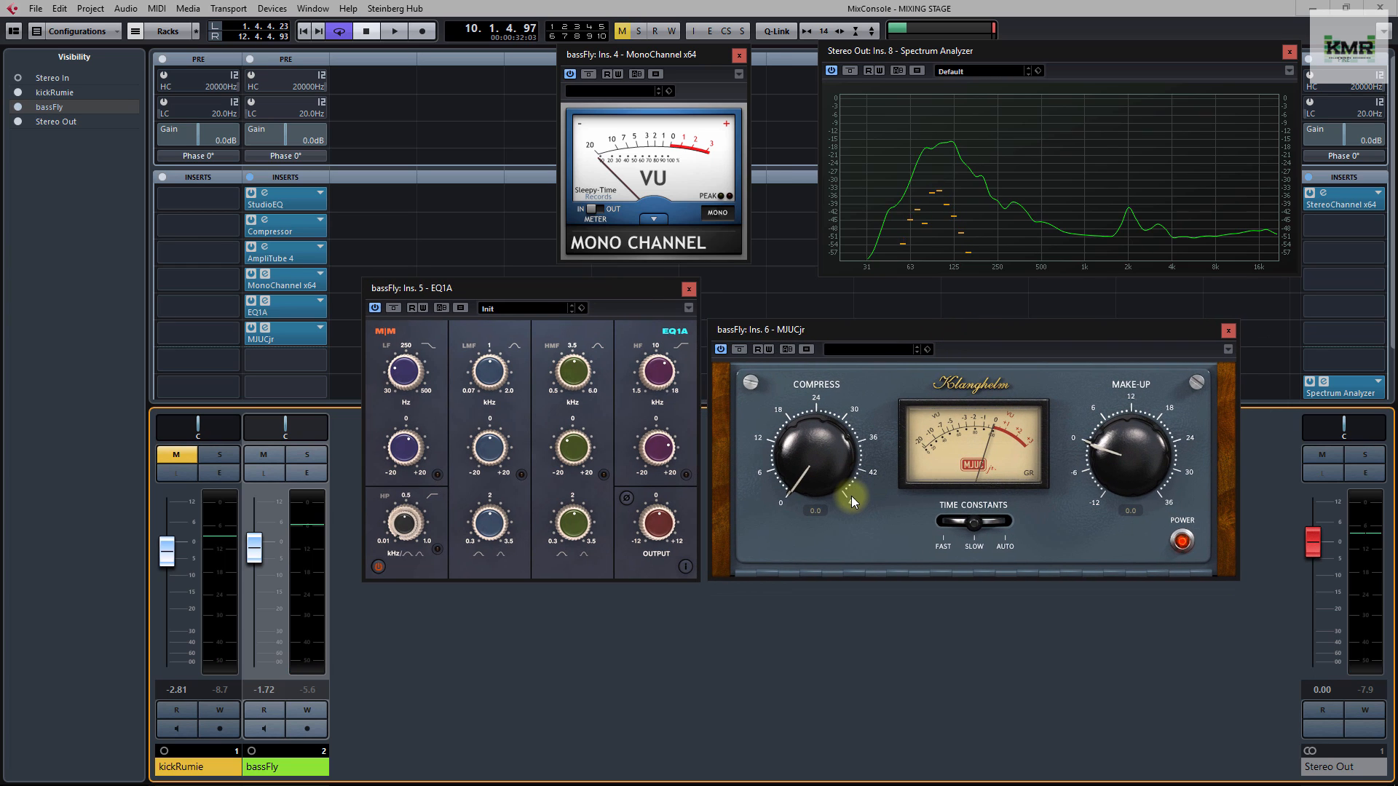
With the bass playing, set MJUCjr's Compress to 21.8, its time constants to Fast, and Make-Up to 1.8
{"action": "key", "text": "space"}
{"action": "left_click_drag", "start_coordinate": [789, 463], "coordinate": [842, 311]}
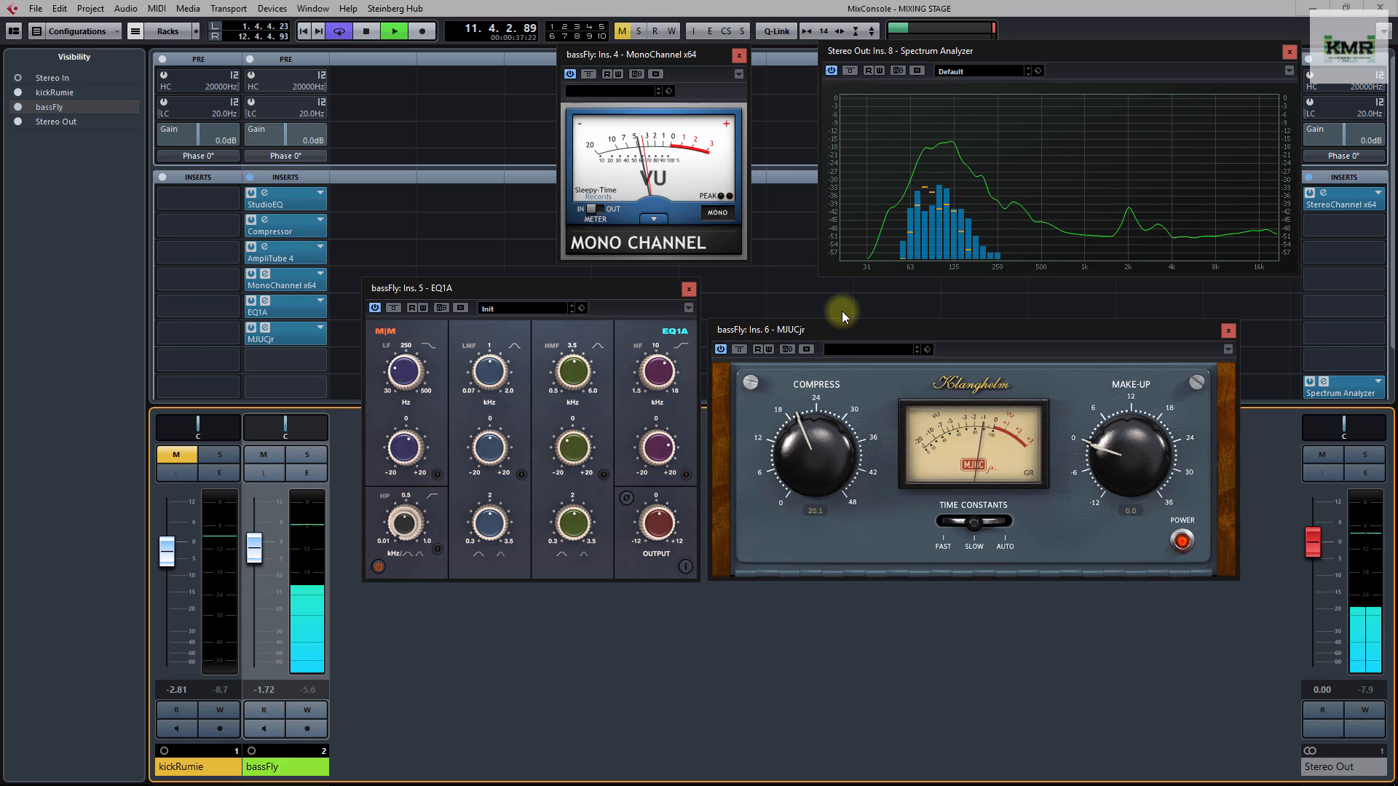
{"action": "left_click_drag", "start_coordinate": [801, 435], "coordinate": [809, 424]}
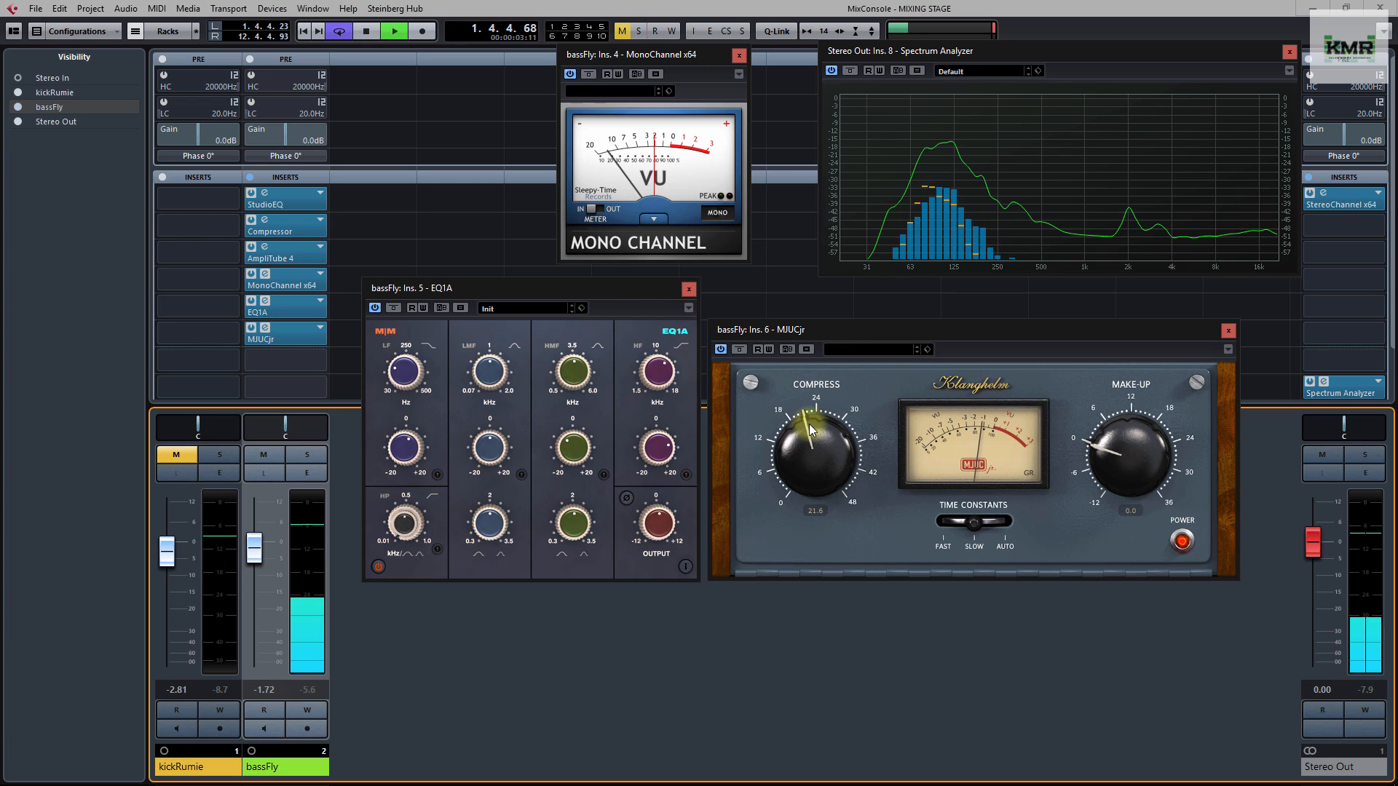
{"action": "left_click_drag", "start_coordinate": [971, 518], "coordinate": [920, 520]}
{"action": "left_click_drag", "start_coordinate": [807, 426], "coordinate": [811, 424]}
{"action": "left_click_drag", "start_coordinate": [1107, 454], "coordinate": [1111, 440]}
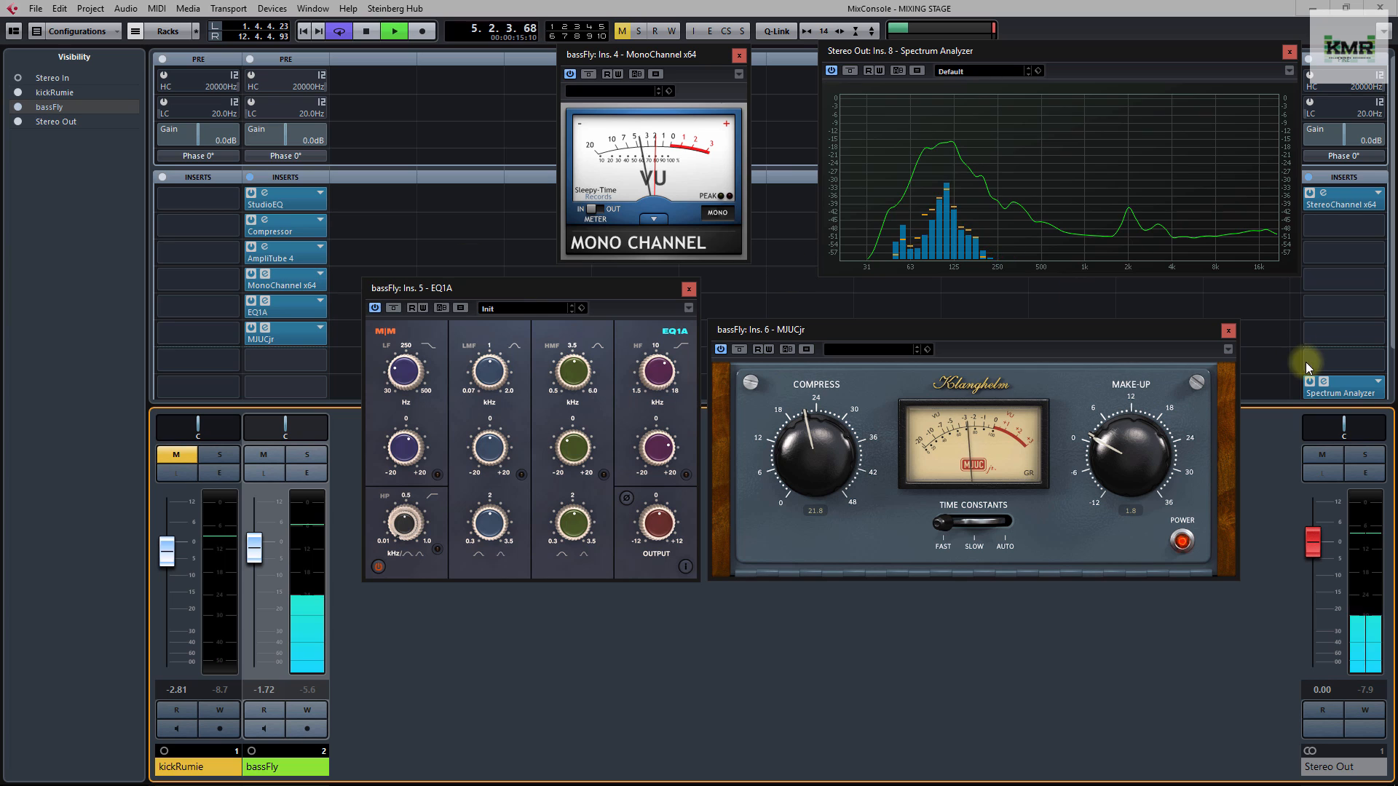
Replace the open meters with the Stereo Out's StereoChannel VU, raise MJUCjr's Make-Up to 9.1 against it, and stop playback
{"action": "left_click", "coordinate": [739, 55]}
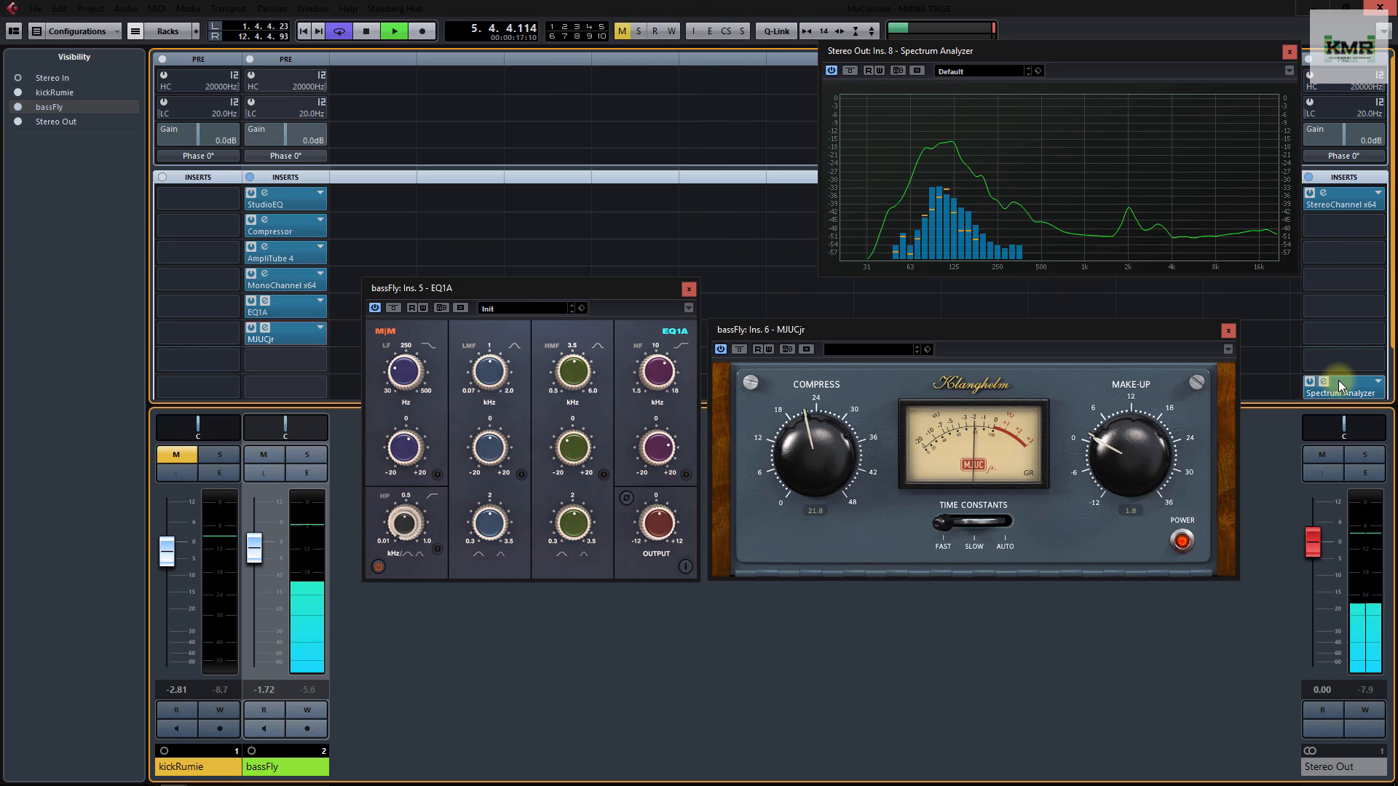
{"action": "left_click", "coordinate": [1348, 394]}
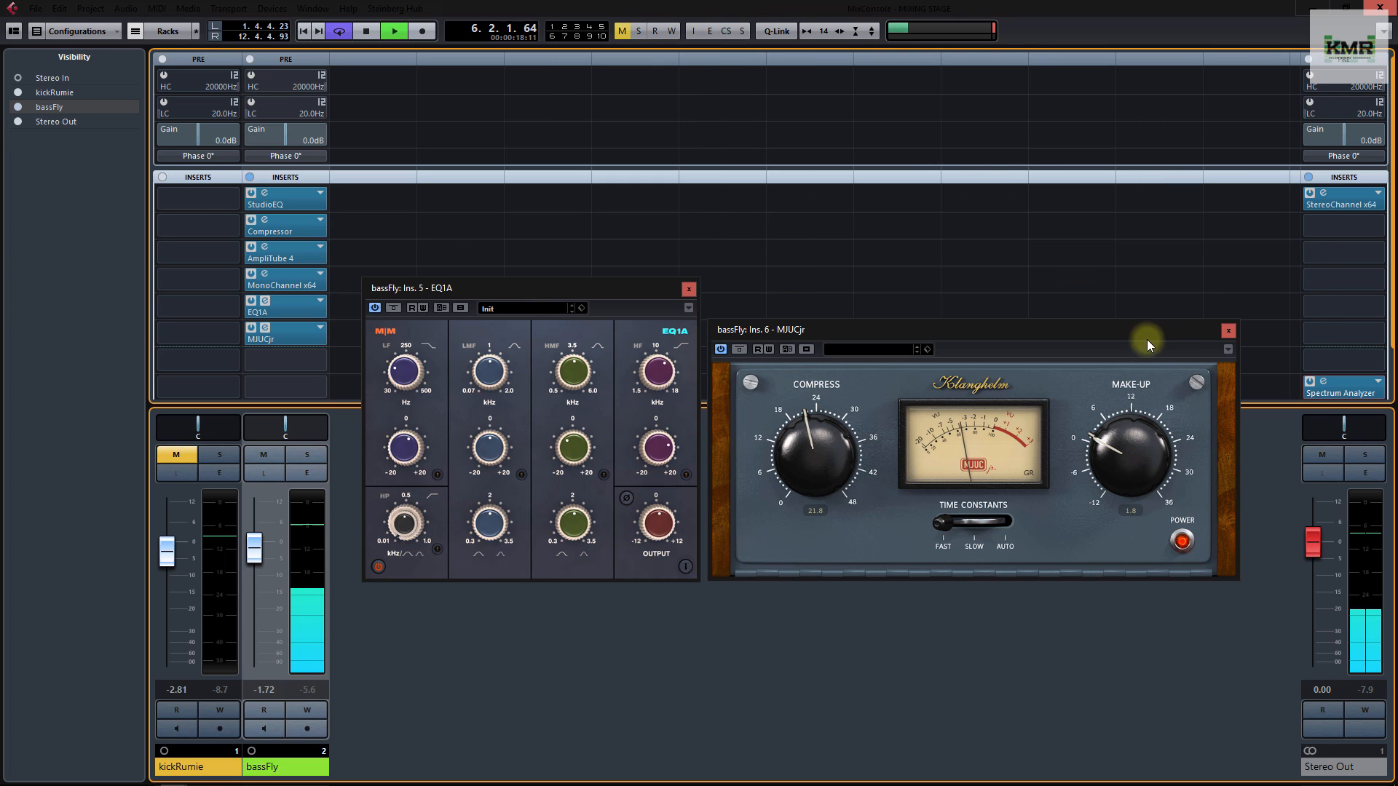
{"action": "left_click", "coordinate": [1355, 199]}
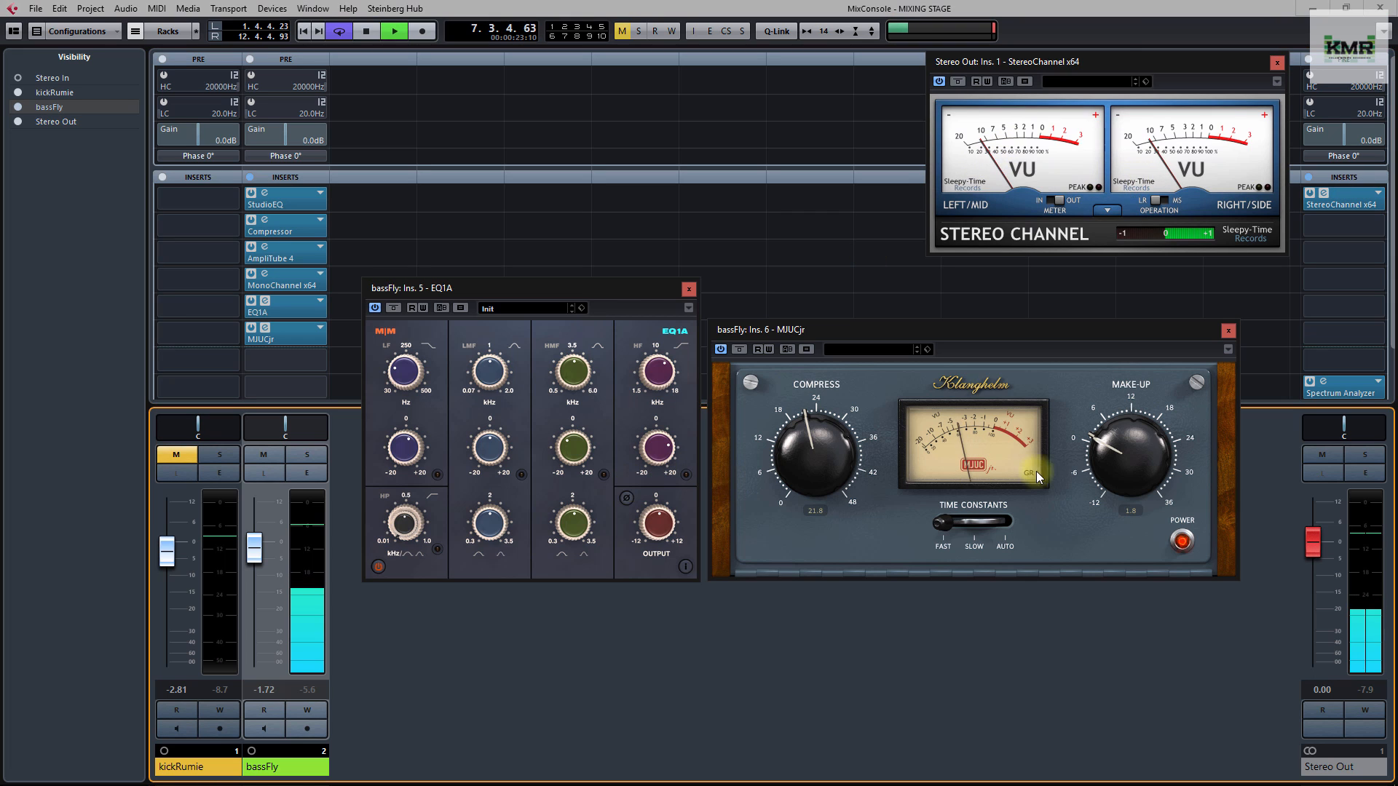
{"action": "left_click_drag", "start_coordinate": [1110, 459], "coordinate": [1132, 408]}
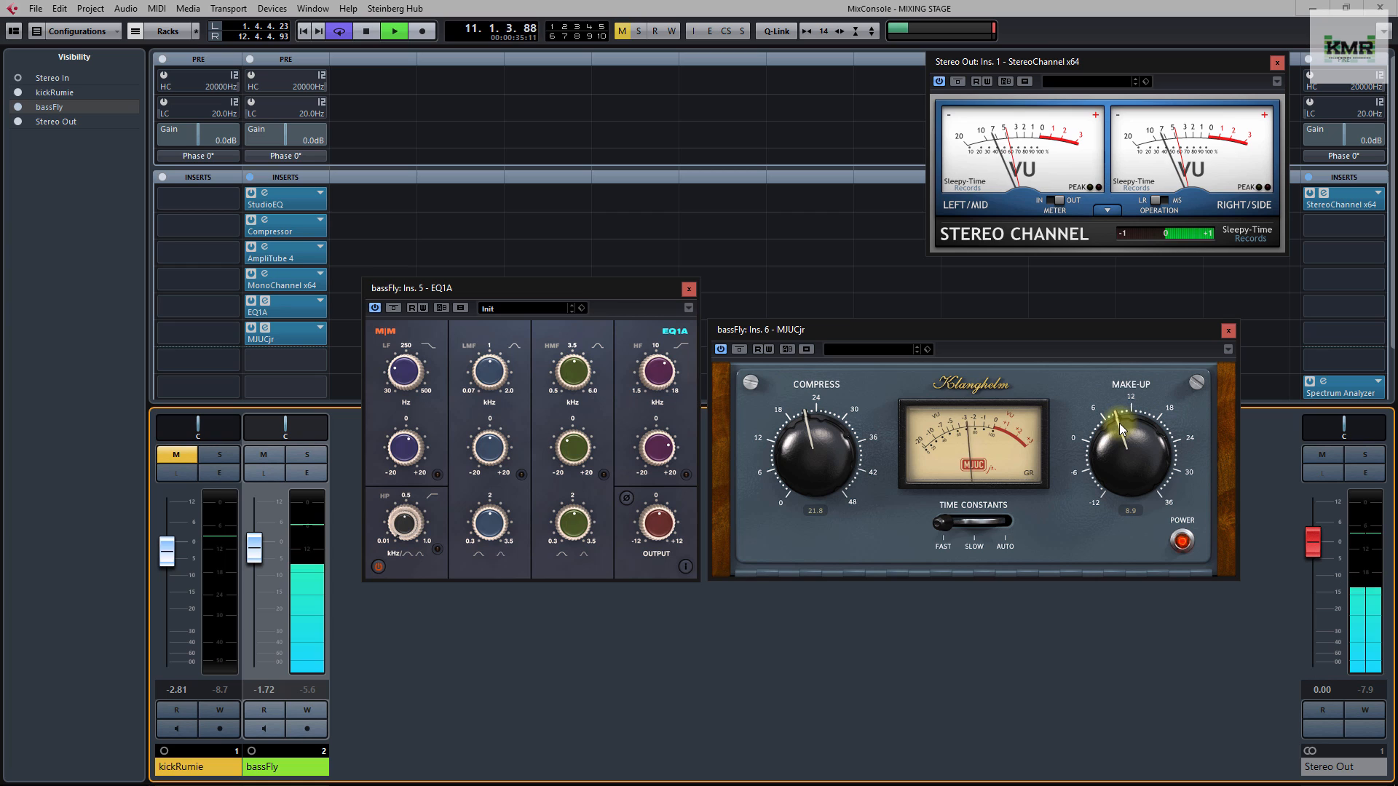
{"action": "scroll", "coordinate": [1121, 422], "scroll_direction": "up", "scroll_amount": 1}
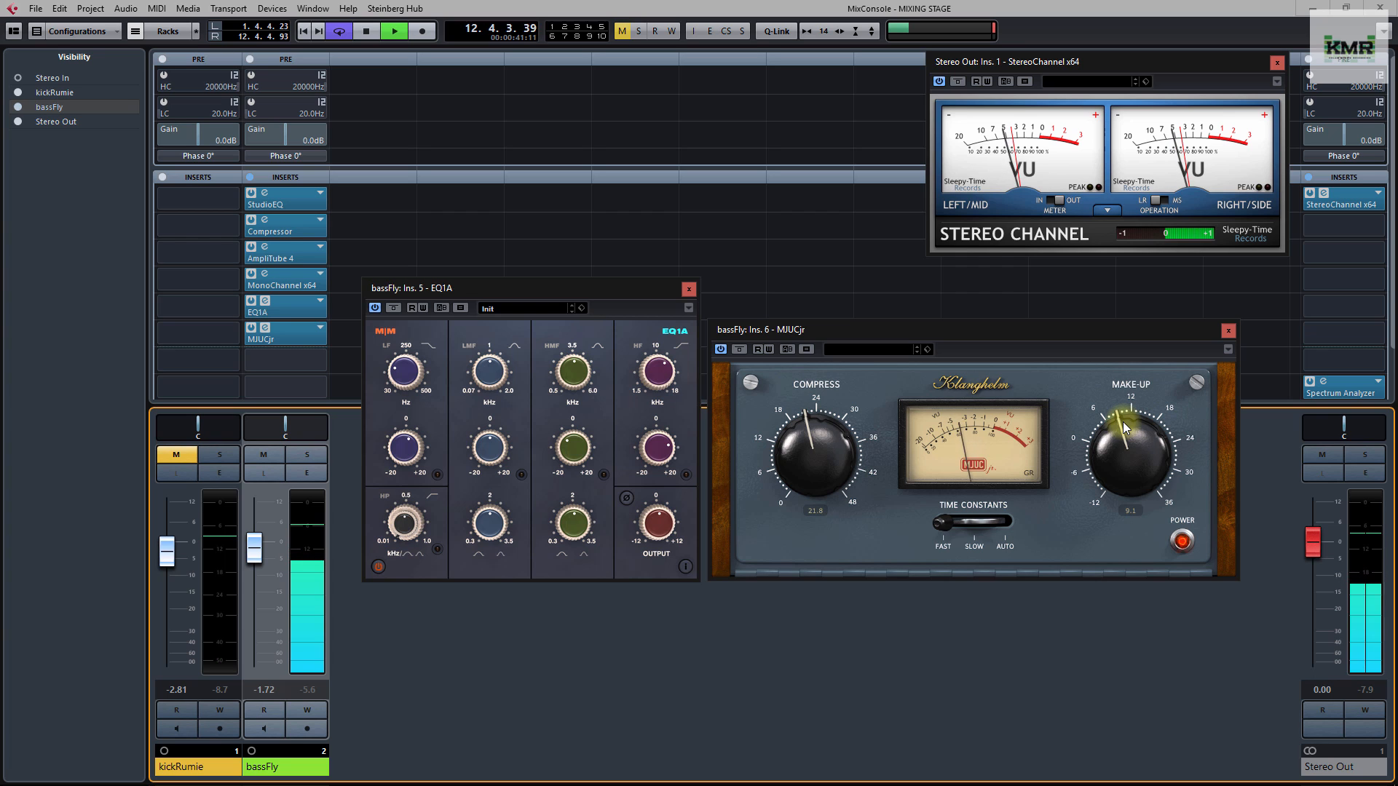
{"action": "key", "text": "space"}
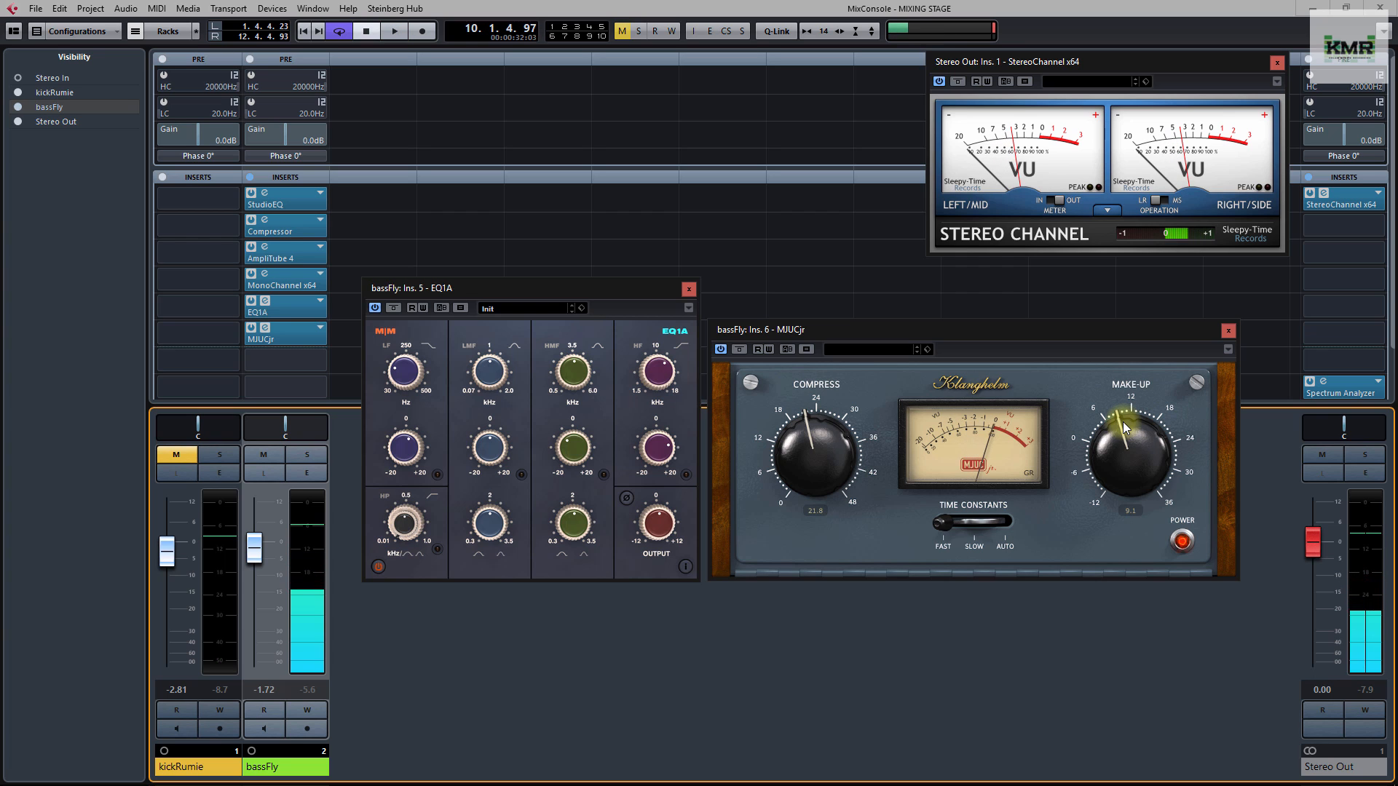
Bypass all of bassFly's inserts and play the unprocessed bass for comparison
{"action": "left_click", "coordinate": [248, 176]}
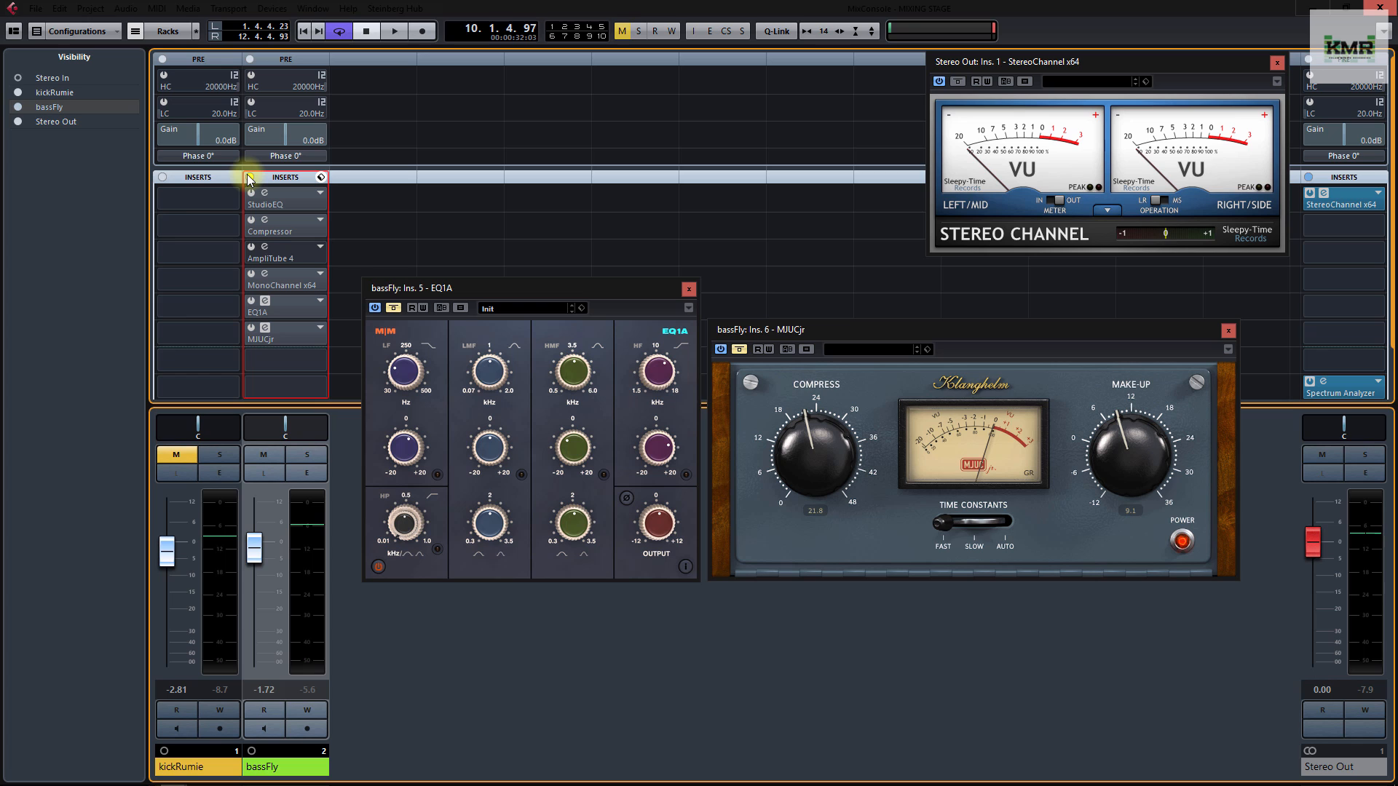
{"action": "key", "text": "space"}
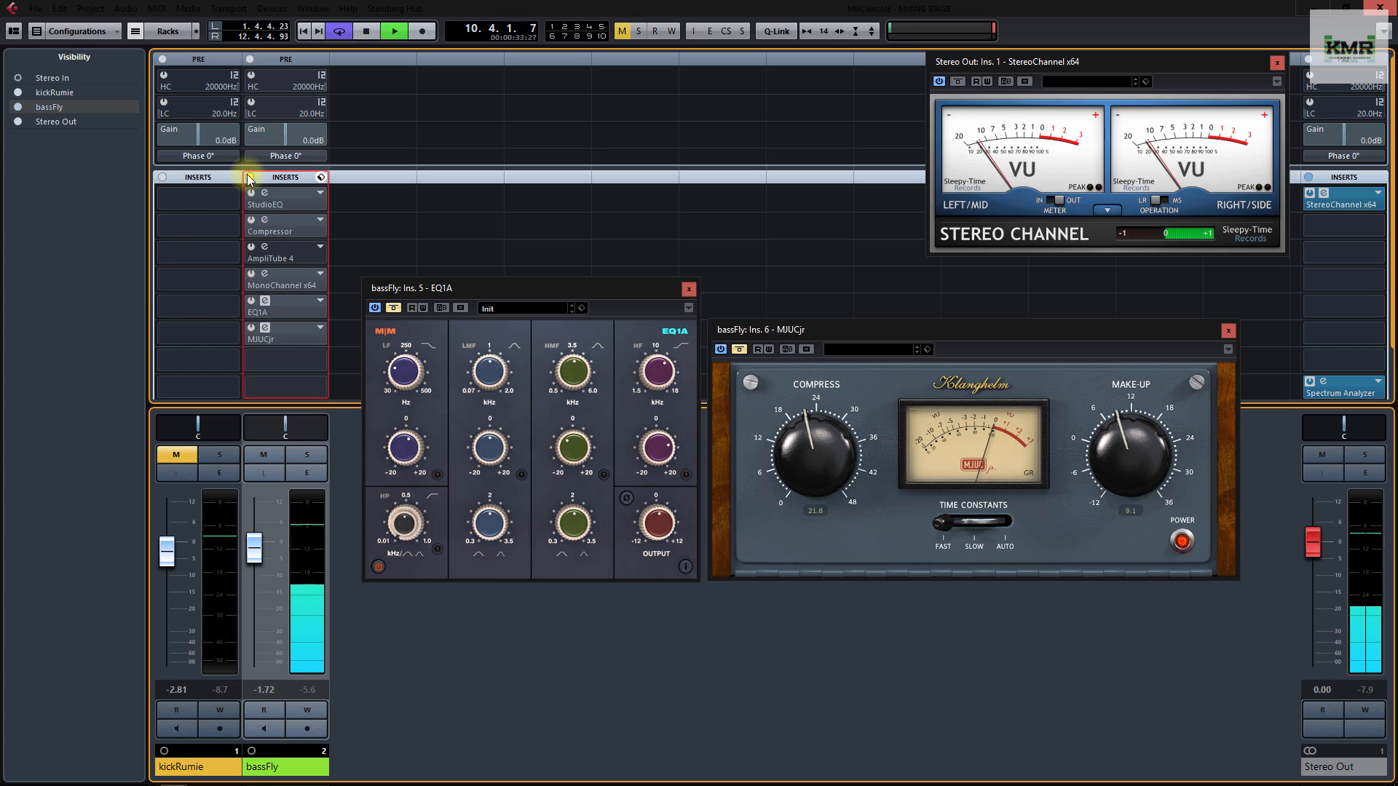
{"action": "left_click", "coordinate": [248, 176]}
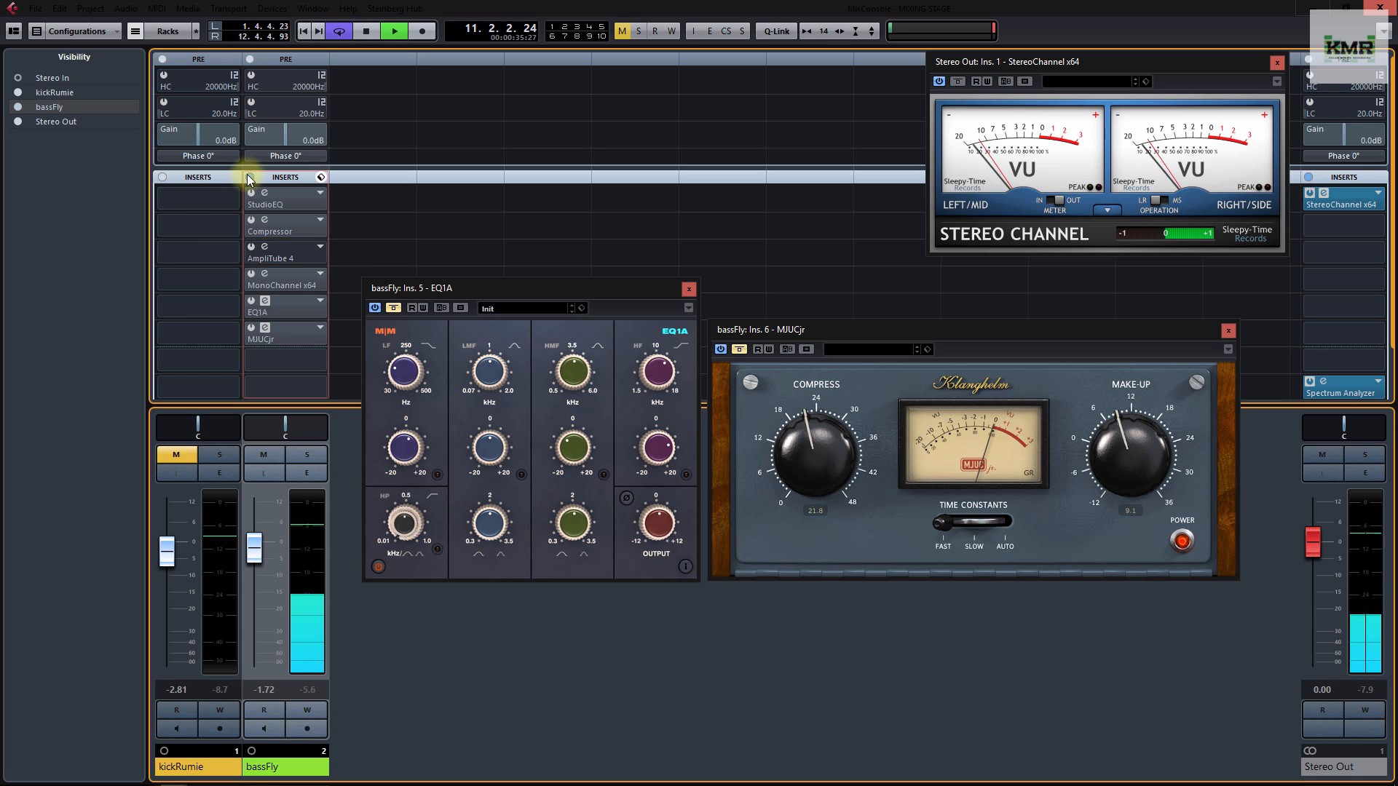
Reactivate bassFly's StudioEQ, Compressor, AmpliTube 4, EQ1A and MJUCjr one by one during playback, and open the Stereo Out's Spectrum Analyzer
{"action": "left_click", "coordinate": [252, 195]}
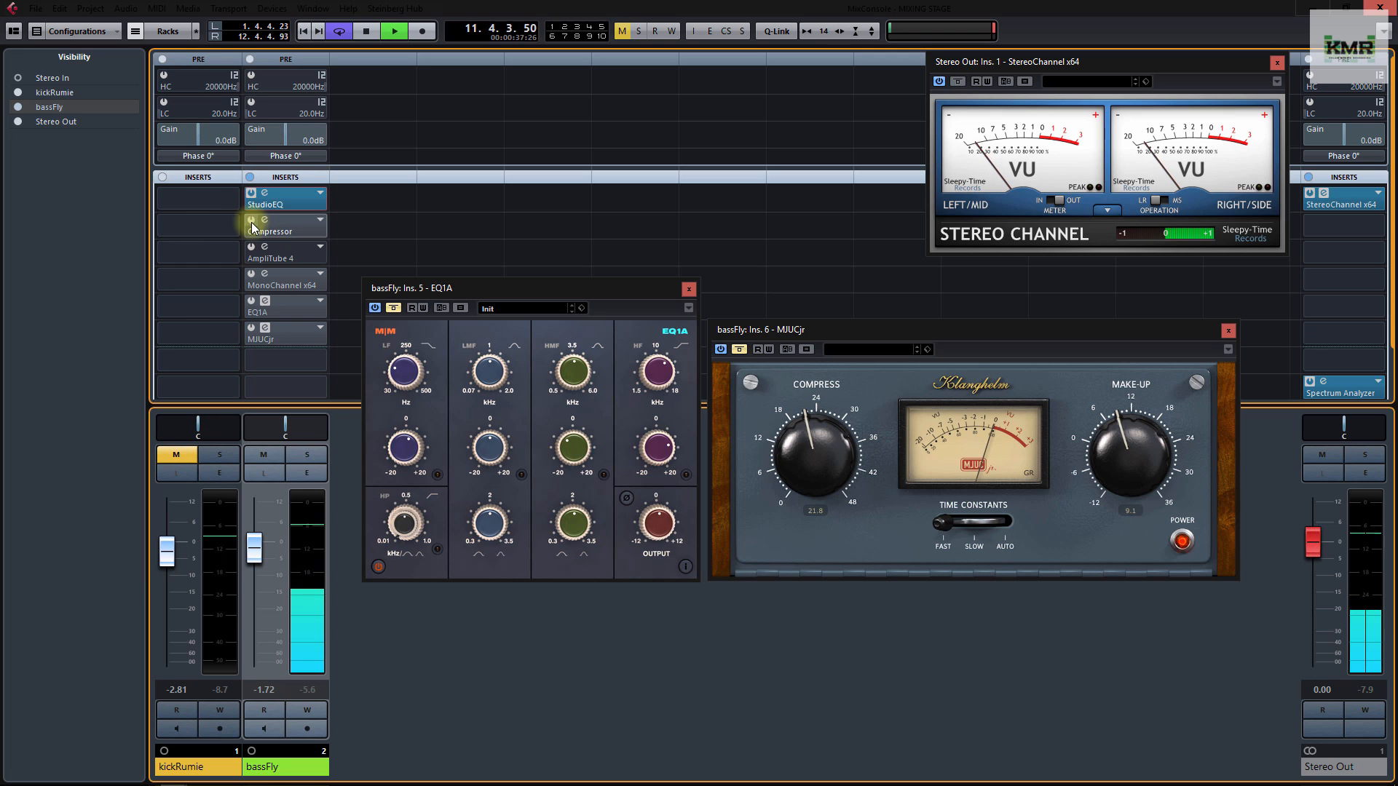
{"action": "left_click", "coordinate": [252, 222]}
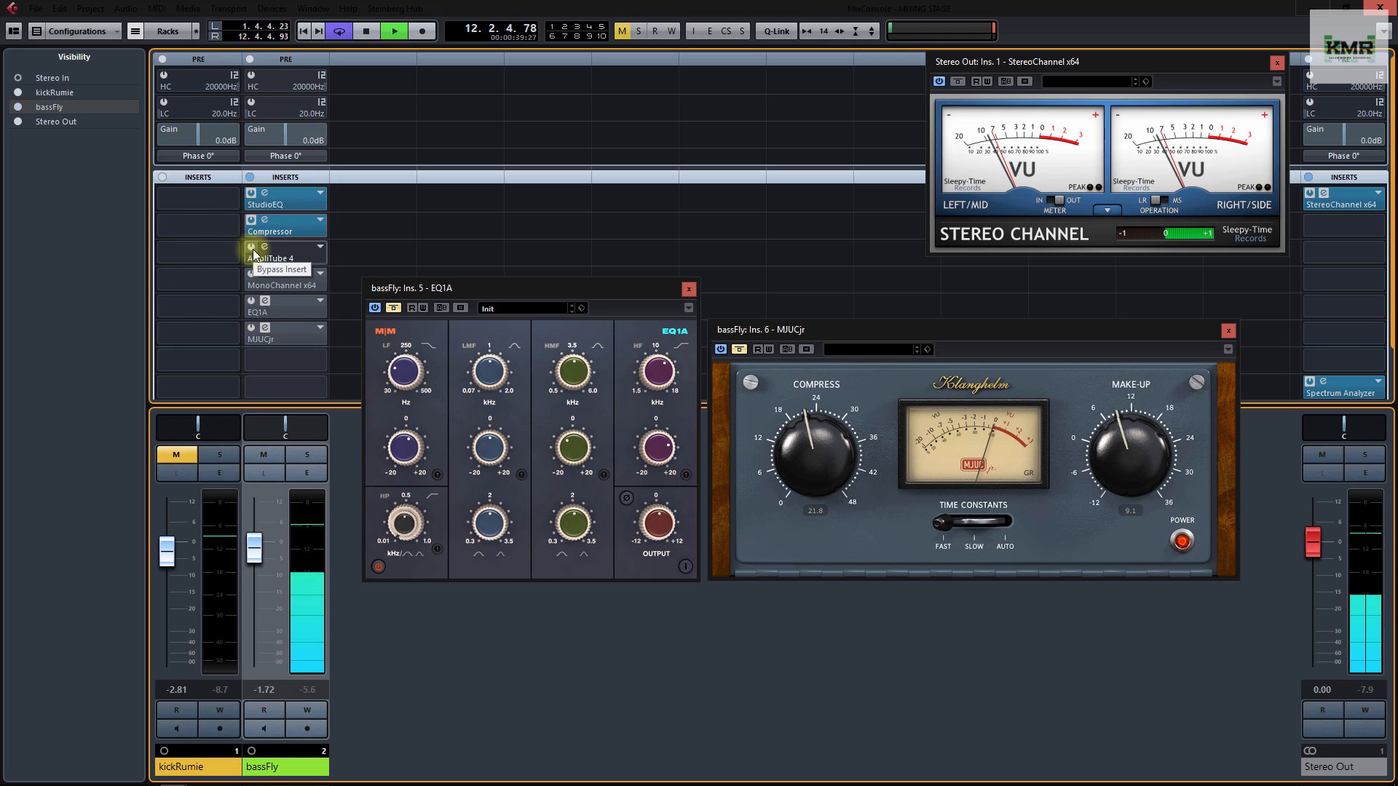
{"action": "left_click", "coordinate": [252, 249]}
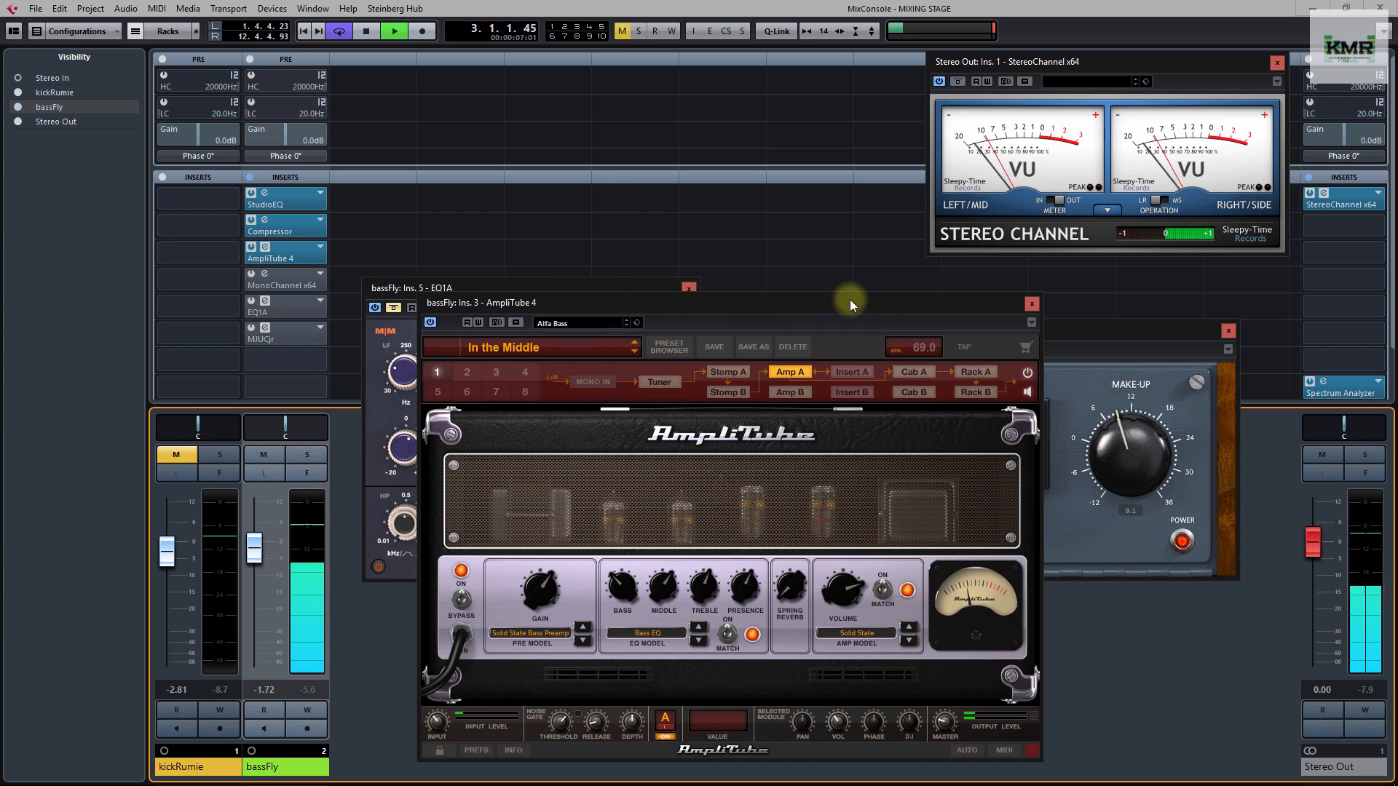
{"action": "left_click", "coordinate": [1031, 303]}
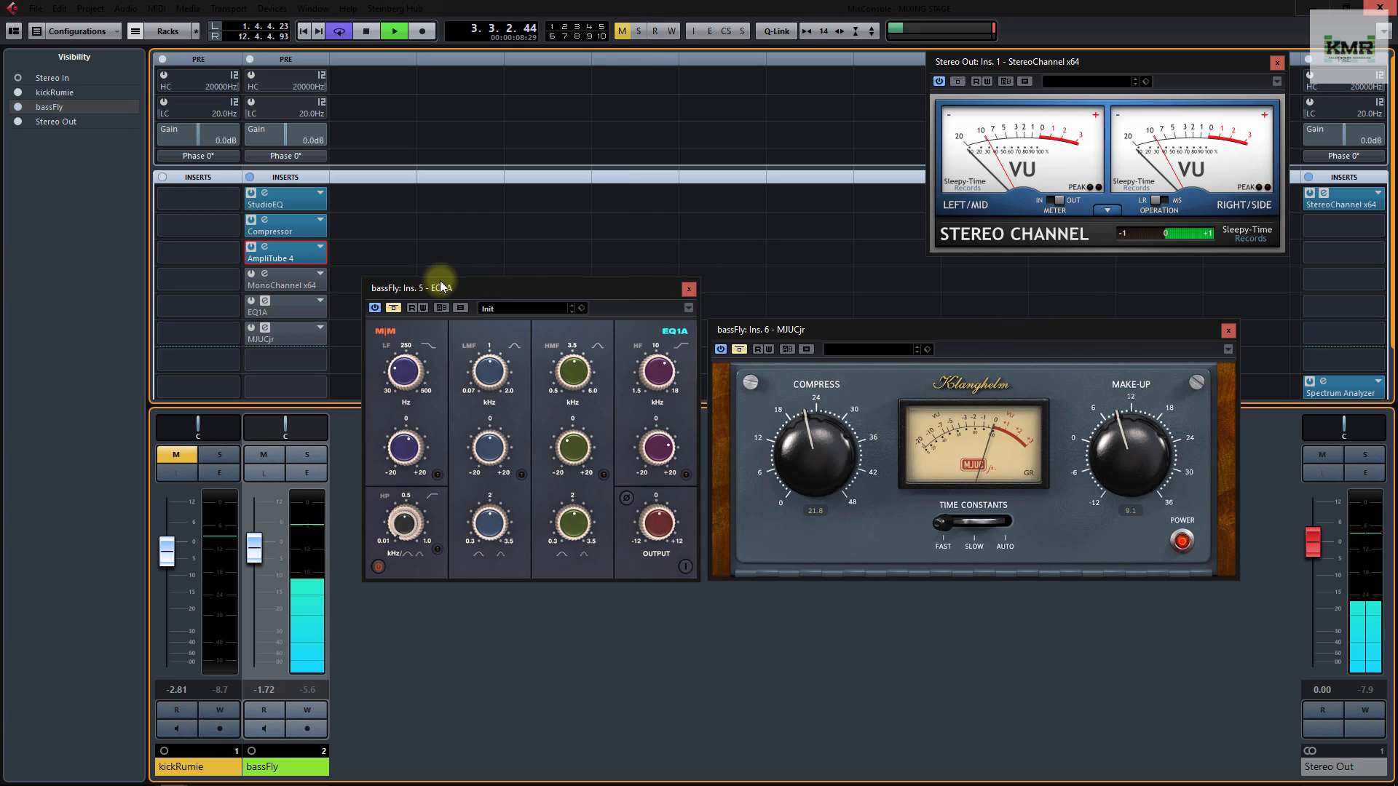
{"action": "left_click", "coordinate": [255, 302]}
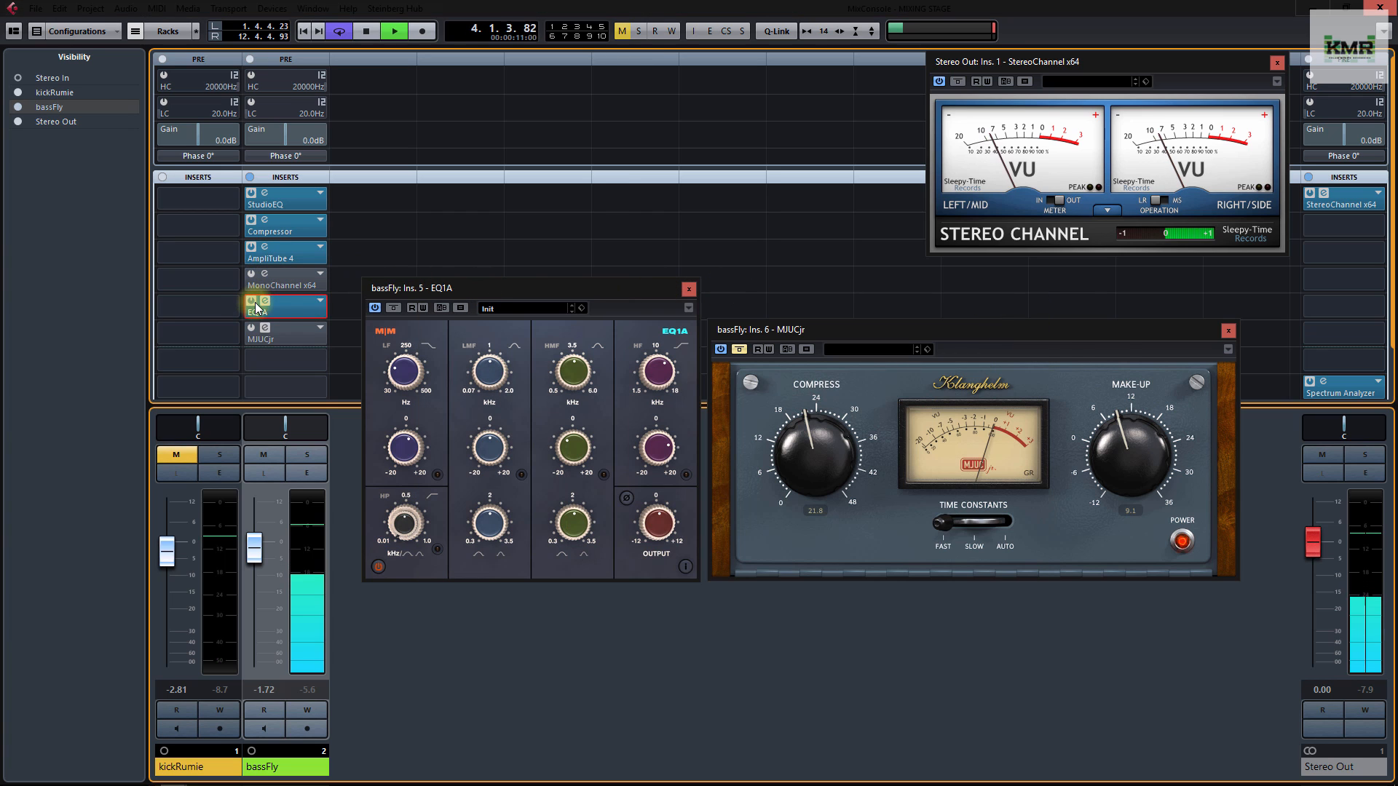
{"action": "left_click", "coordinate": [248, 329]}
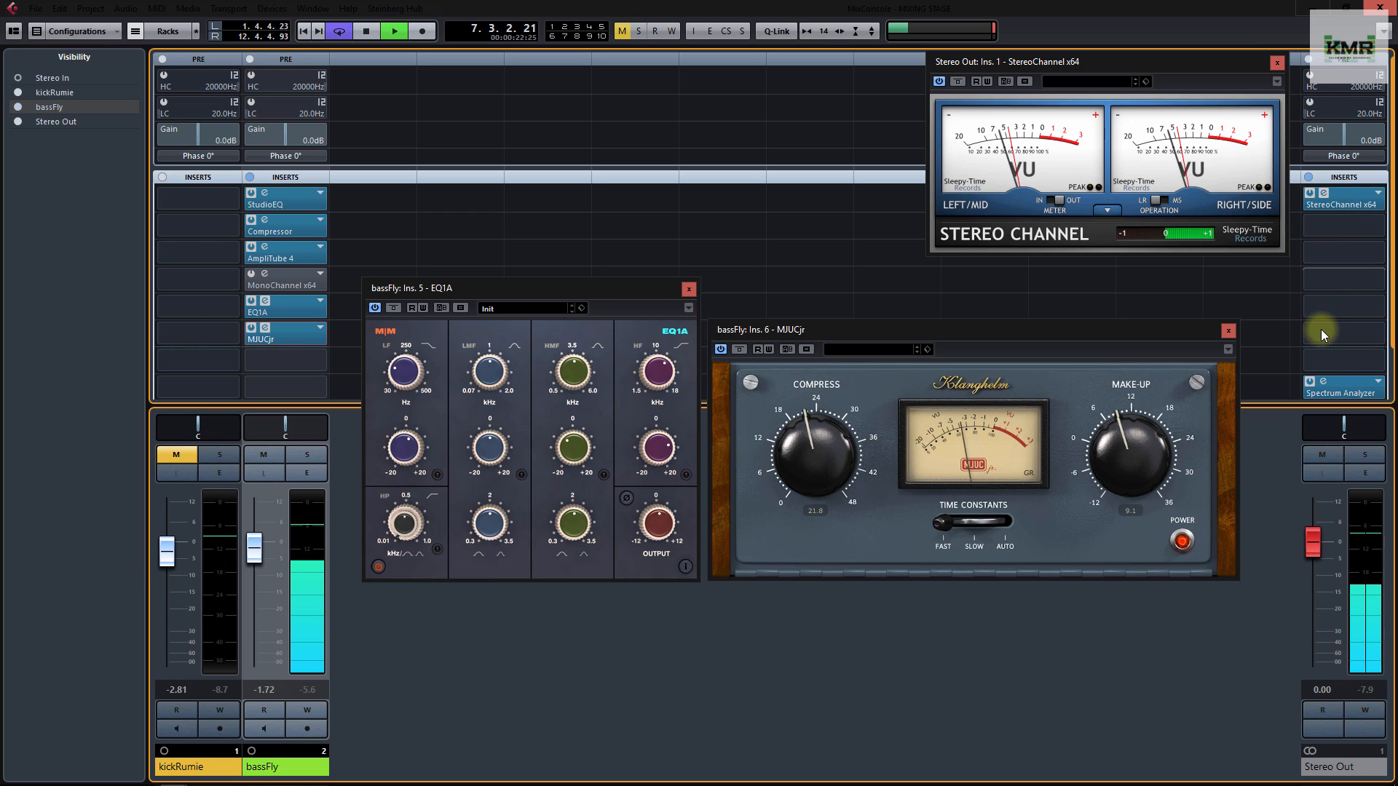
{"action": "left_click", "coordinate": [1339, 392]}
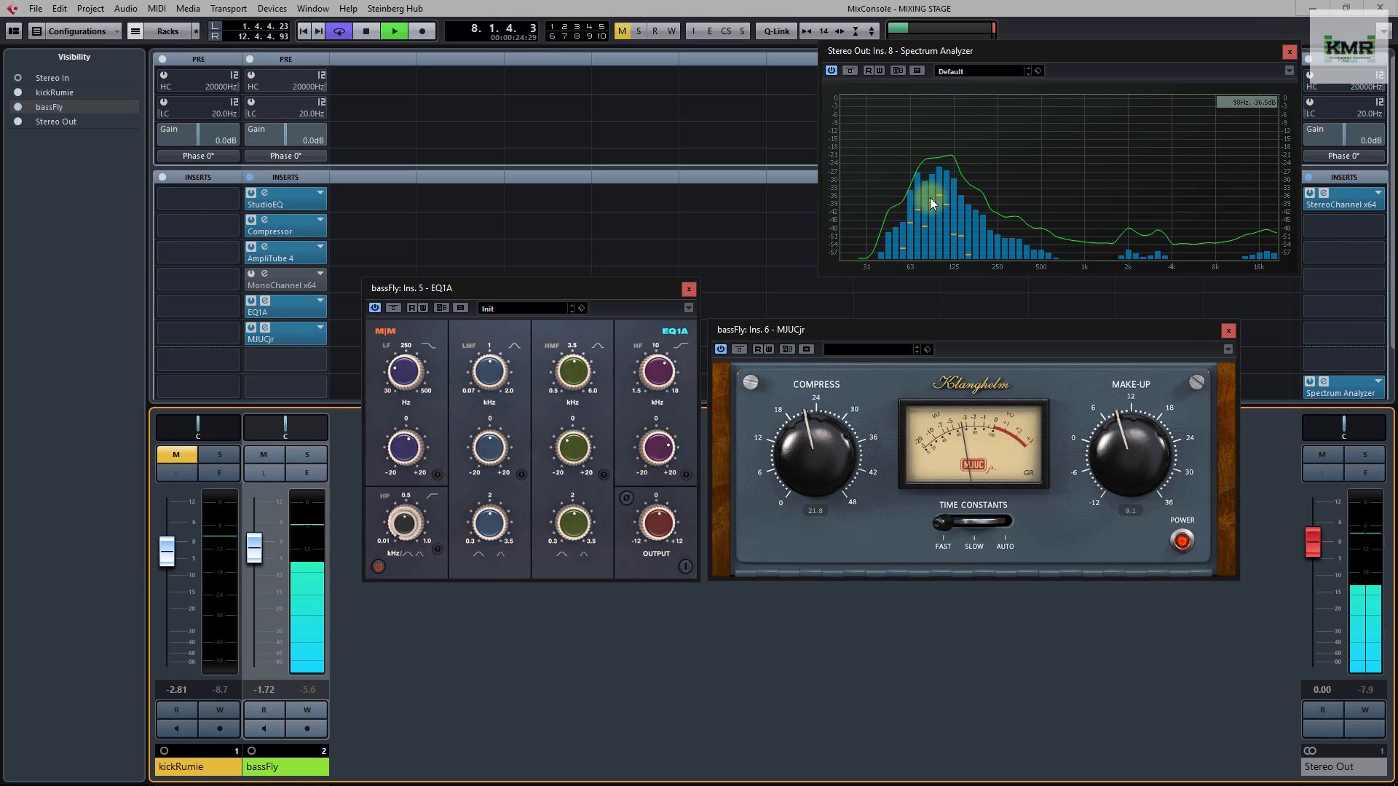